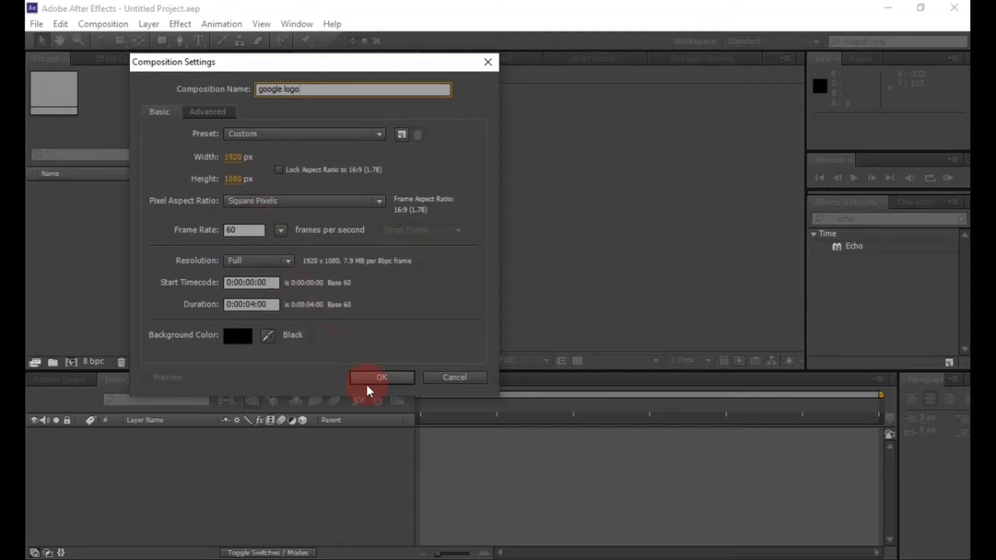
Create the google logo composition at 1920 x 1080, 60 fps and 4 seconds, and import google logo.png.
click(366, 386)
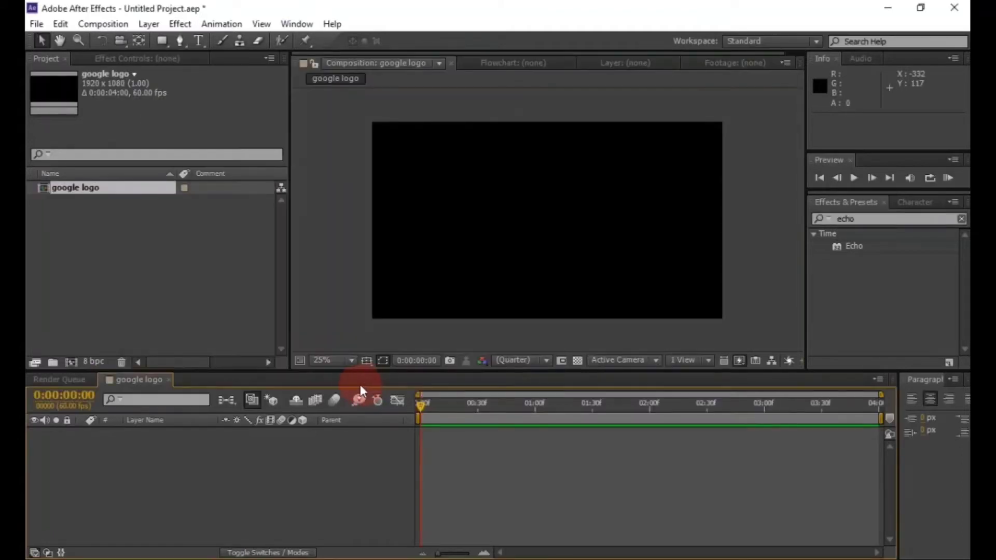
double_click(127, 256)
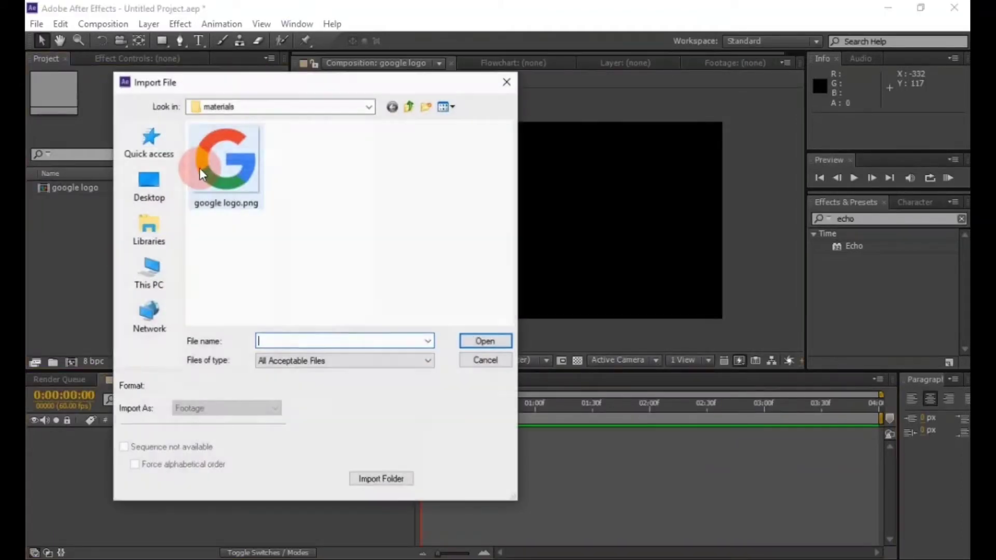
click(199, 167)
click(478, 340)
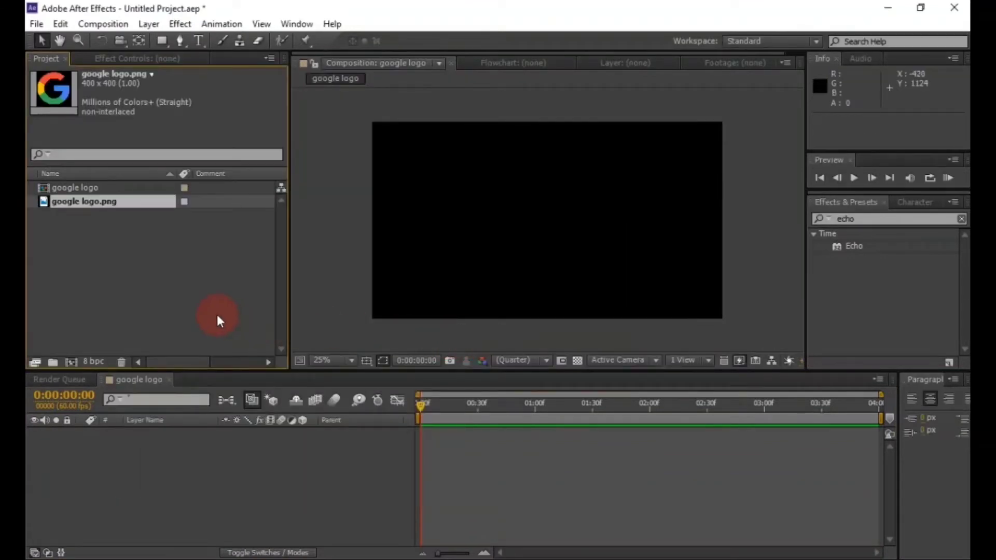
click(216, 314)
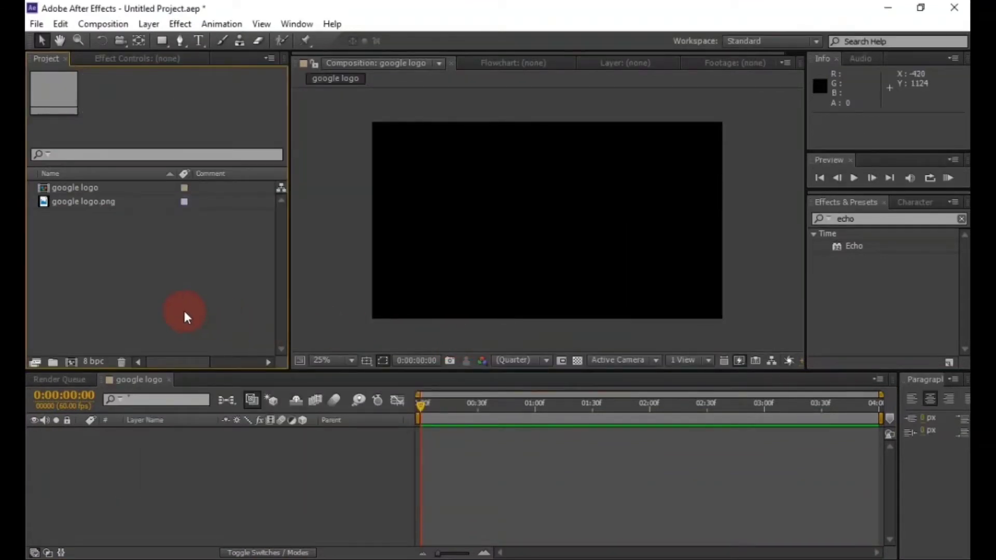
Add google logo.png to the composition and overlay the proportional grid and the regular grid as tracing aids.
drag(111, 201, 145, 437)
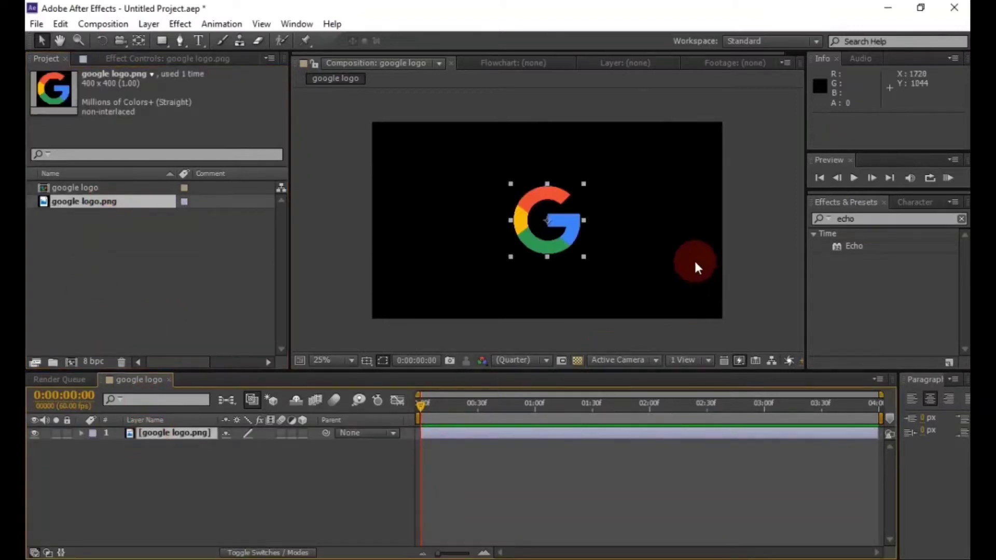
scroll(660, 254, up, 1)
scroll(662, 259, up, 1)
click(366, 361)
click(376, 389)
click(367, 361)
click(372, 413)
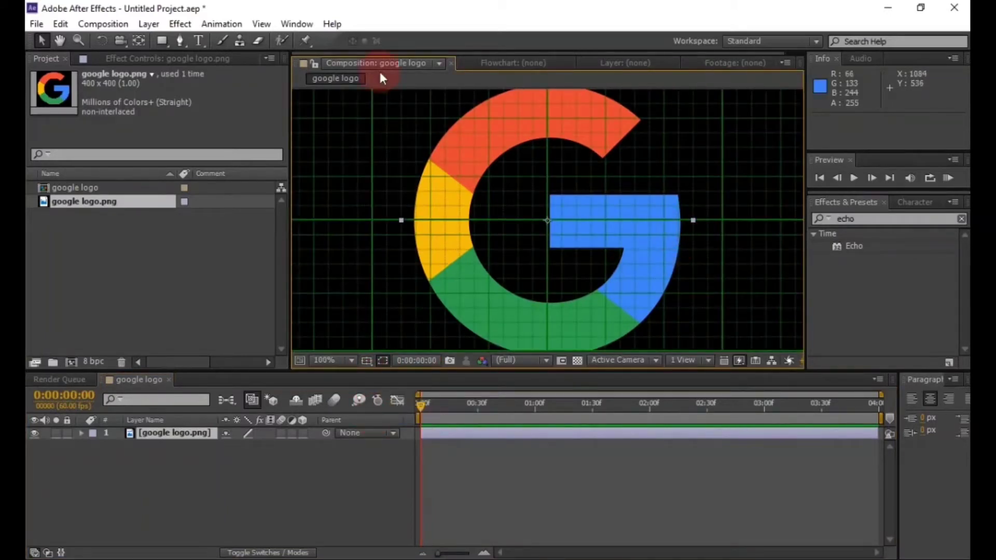
Set up the Pen tool for a new shape with a white stroke, leaving the logo layer deselected.
click(180, 41)
click(270, 477)
click(443, 42)
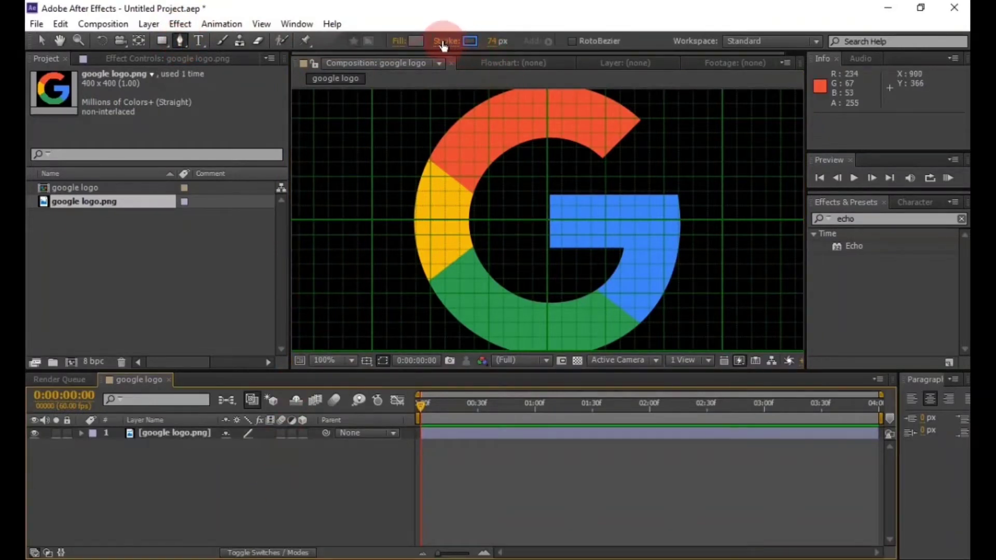
click(469, 42)
mouse_move(254, 166)
mouse_down()
mouse_move(134, 183)
mouse_move(64, 166)
mouse_up()
click(372, 172)
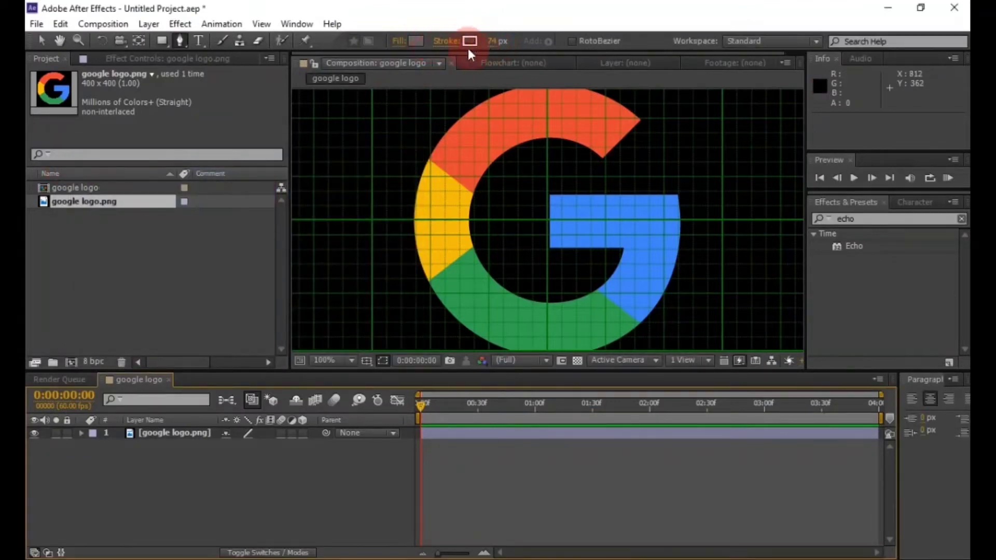
Trace the logo with a path from its centre along the blue bar, around the green curve to the yellow section.
click(547, 220)
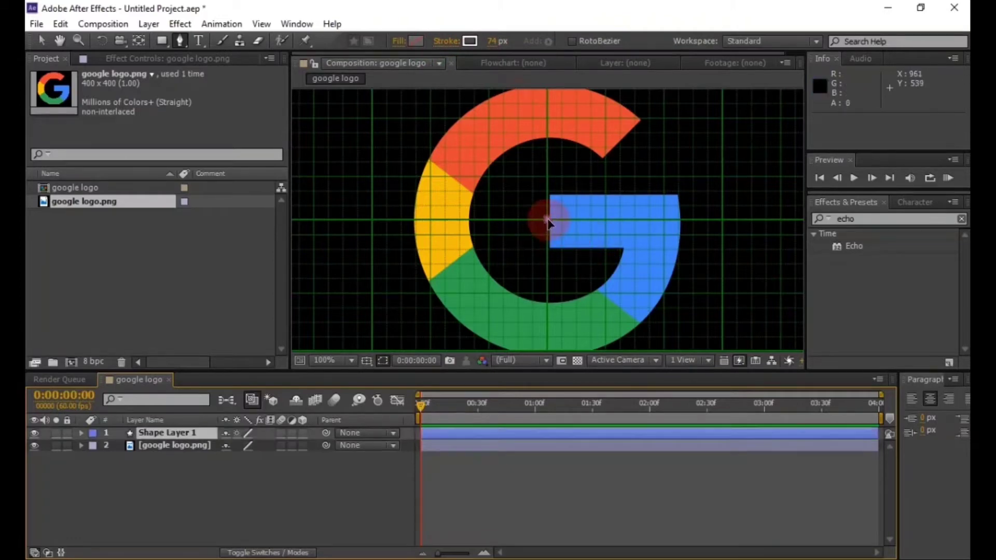
click(655, 221)
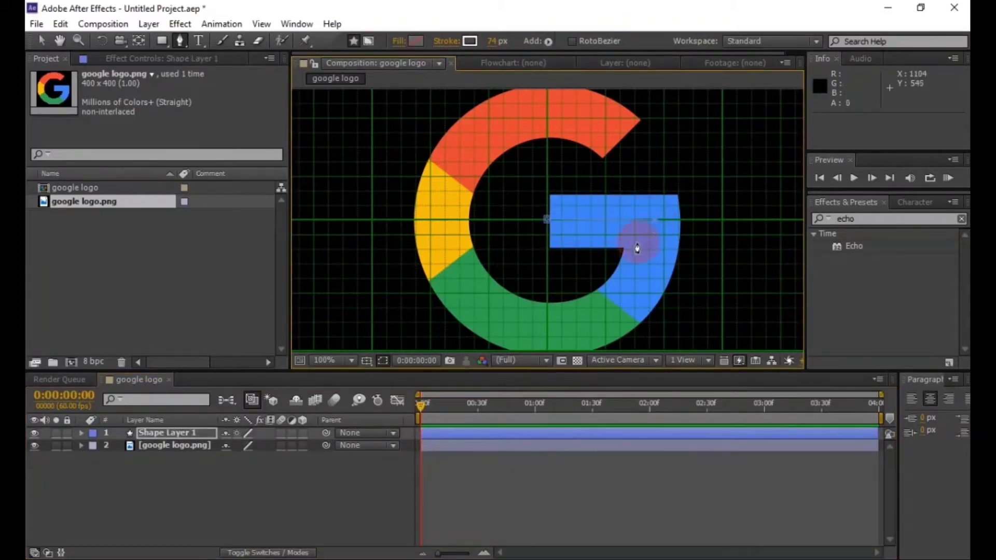
drag(552, 328, 442, 332)
click(441, 216)
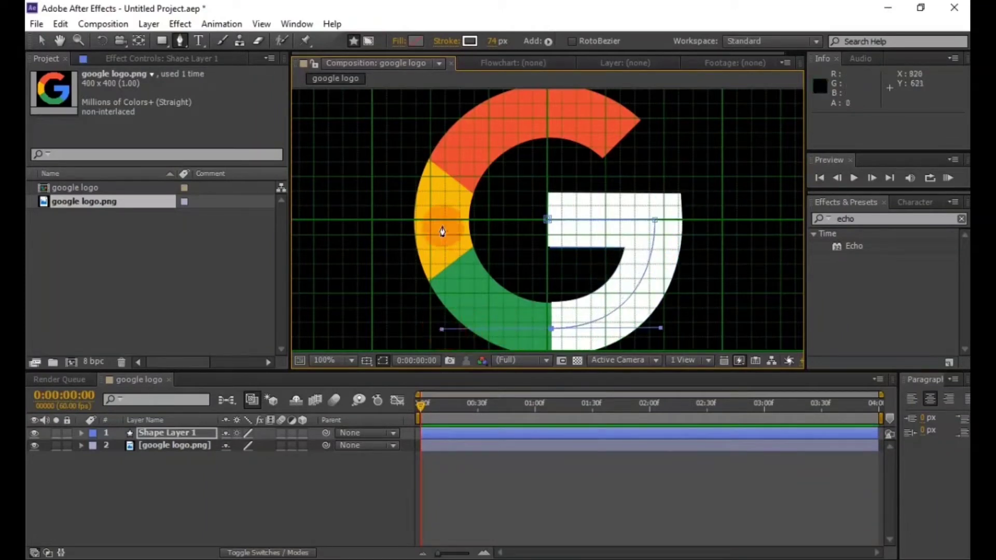
mouse_move(442, 221)
mouse_down()
mouse_move(443, 197)
mouse_move(444, 211)
mouse_up()
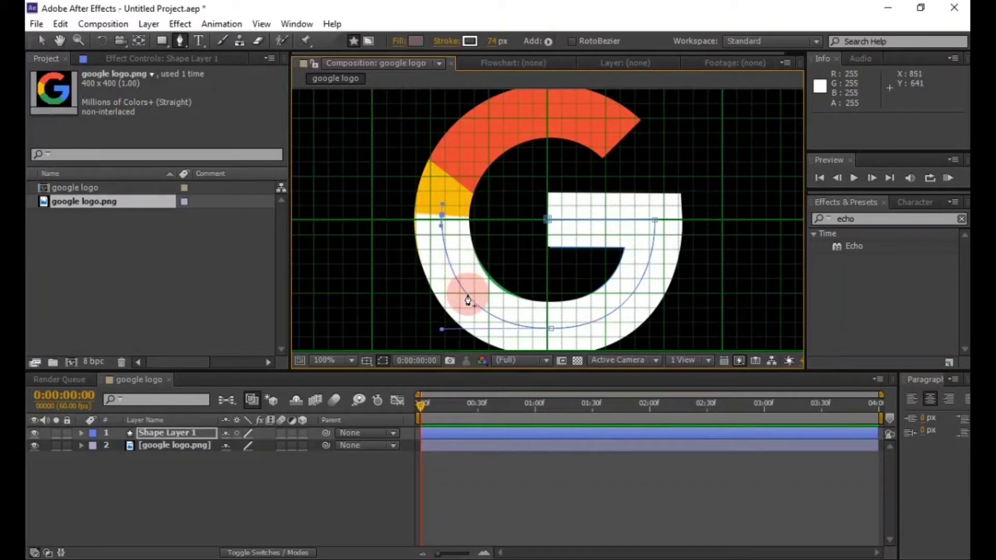
Add a vertex on the path's lower-left curve to fit it to the green arc.
key(v)
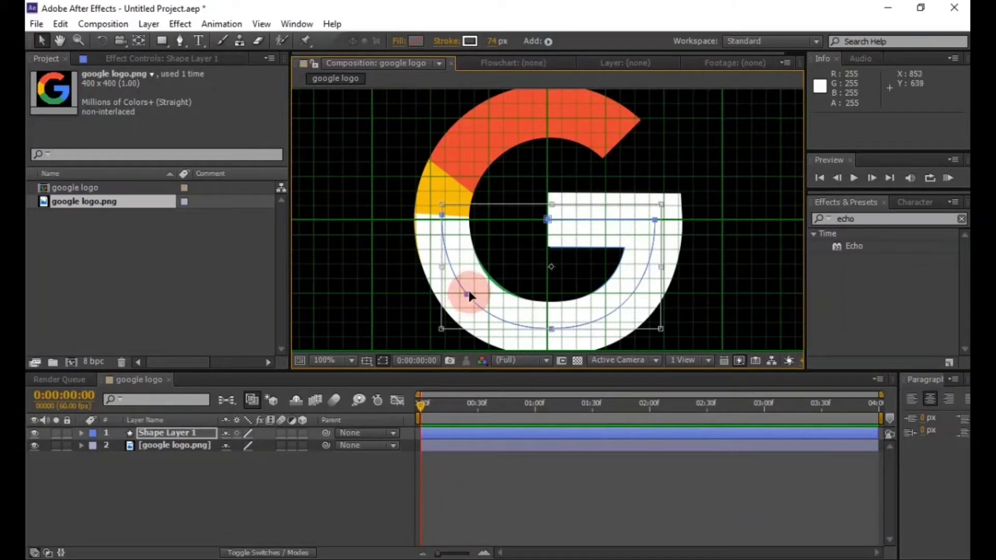
click(203, 435)
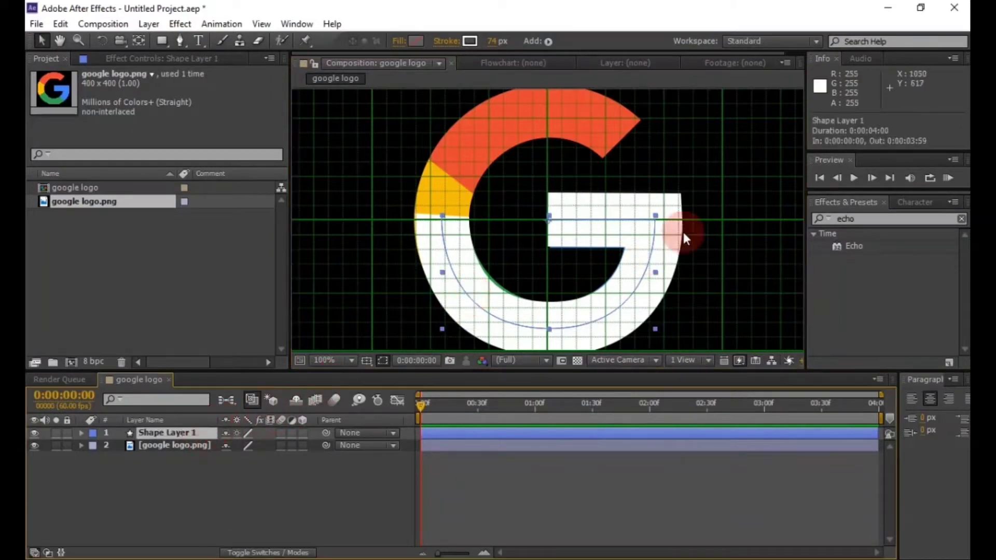
click(465, 295)
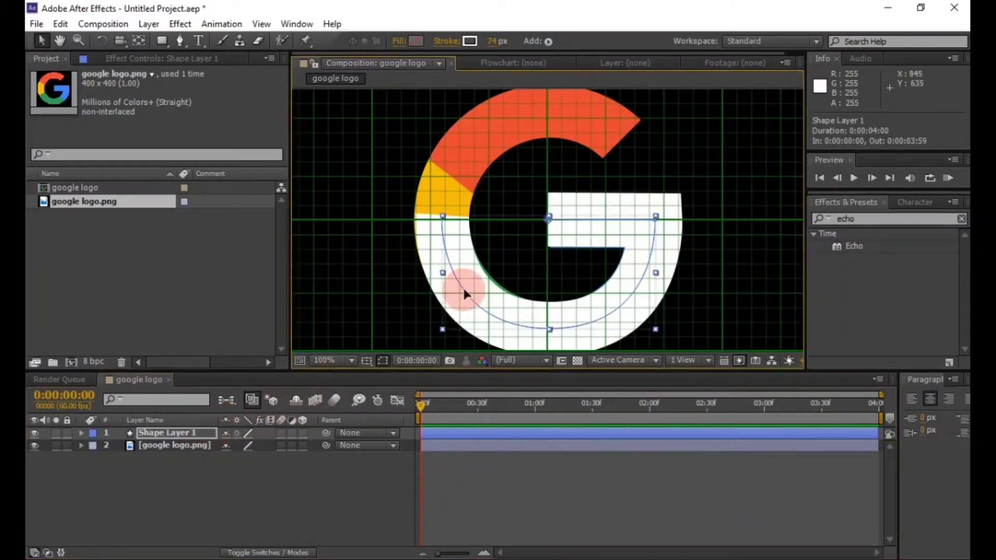
key(g)
click(465, 294)
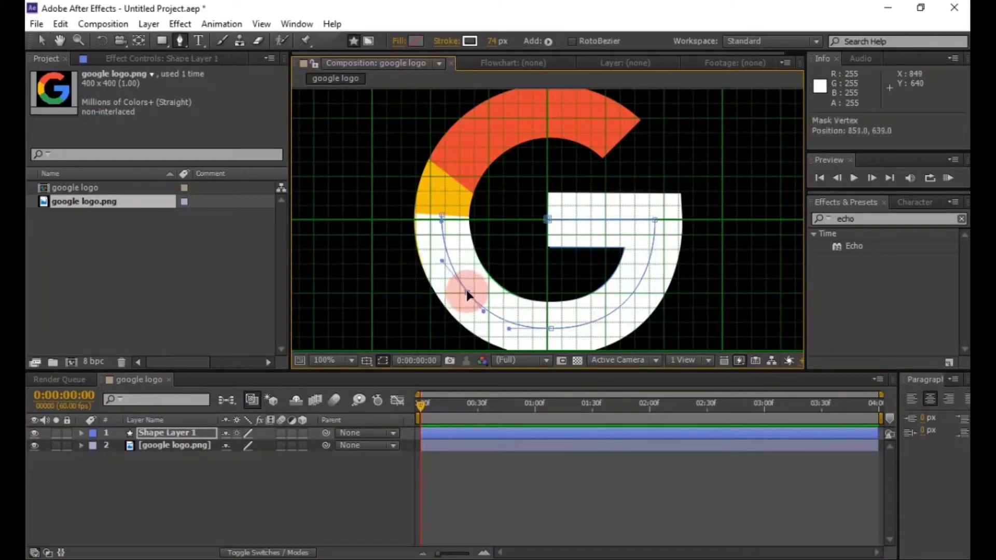
Continue the path from its yellow end to the top of the red arc, adjusting an extra upper-left vertex.
click(442, 217)
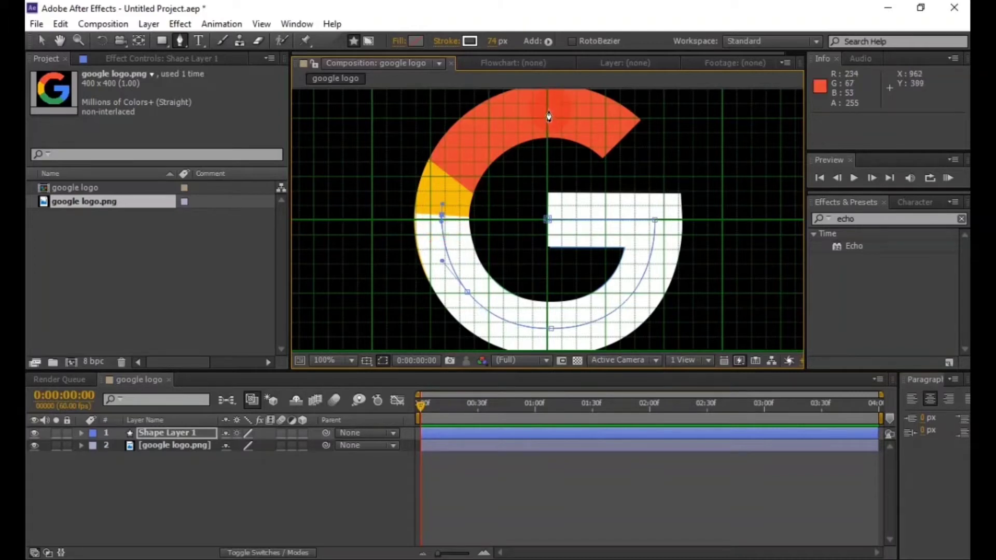
drag(549, 110, 652, 112)
drag(490, 121, 475, 141)
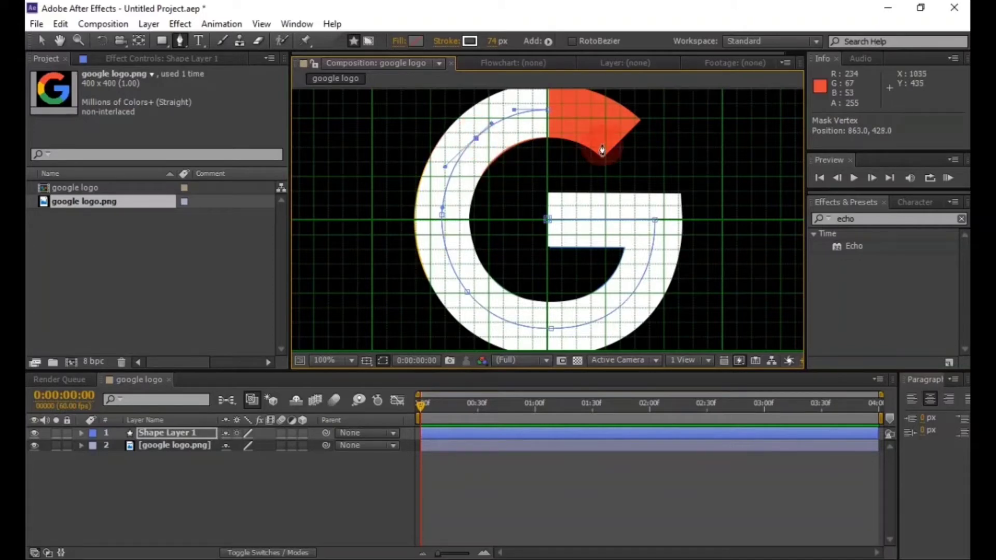
Extend the path from the top of the G to the open end of the red arc and fit its curve.
click(647, 165)
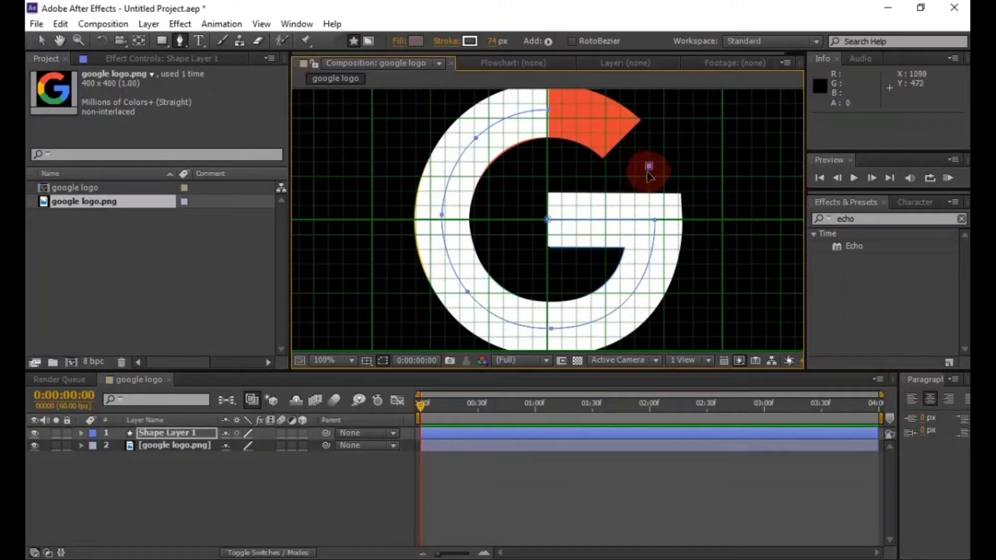
key(ctrl+z)
click(548, 109)
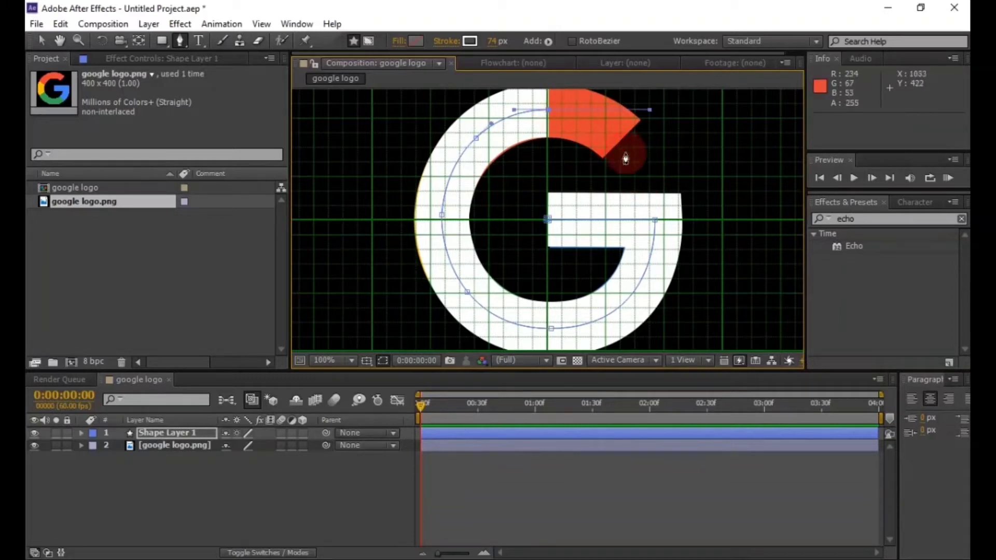
click(652, 163)
mouse_move(653, 164)
mouse_down()
mouse_move(633, 129)
mouse_move(665, 179)
mouse_move(634, 146)
mouse_move(637, 129)
mouse_move(629, 137)
mouse_move(641, 156)
mouse_move(621, 140)
mouse_up()
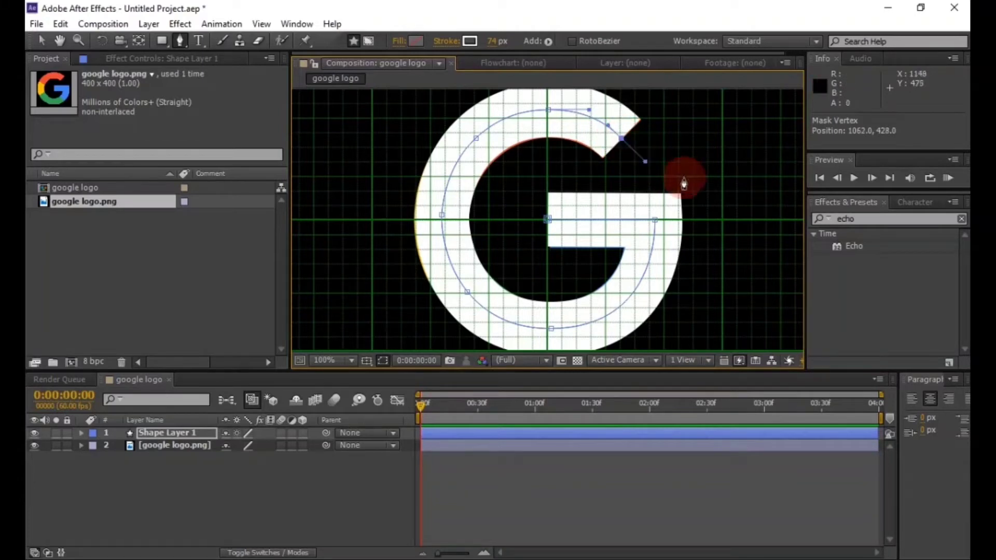
click(442, 217)
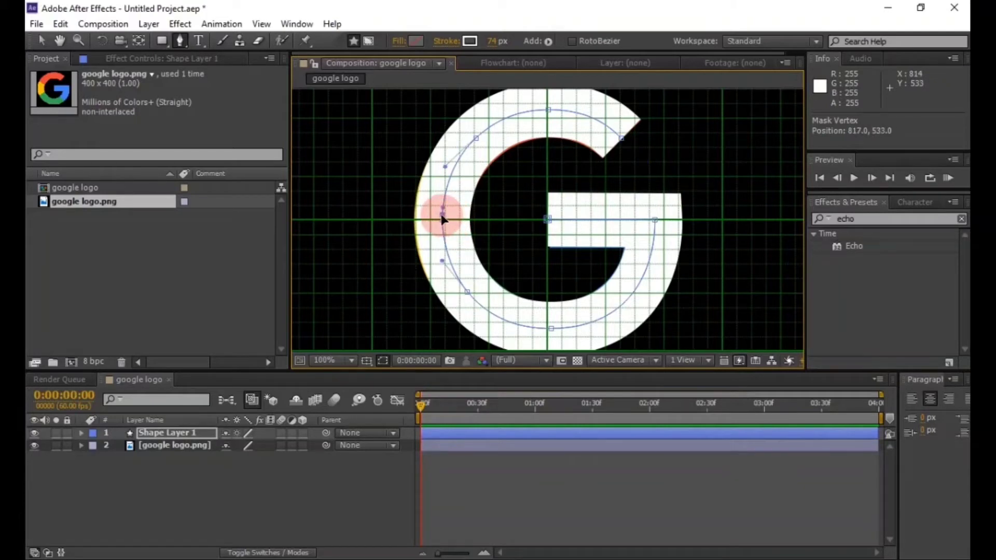
Hide the google logo.png layer and turn off both grid overlays.
click(213, 477)
click(34, 445)
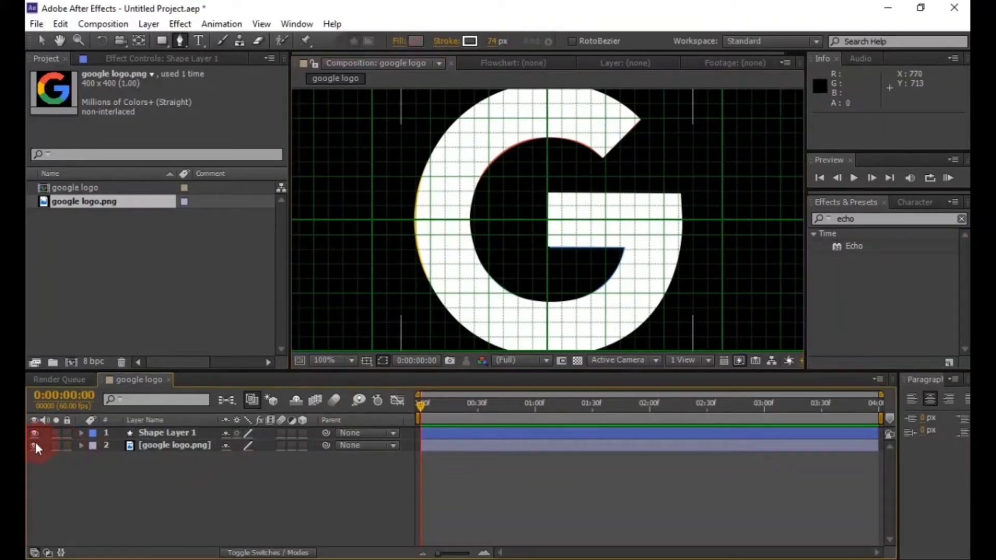
click(365, 359)
click(399, 393)
click(367, 361)
click(378, 415)
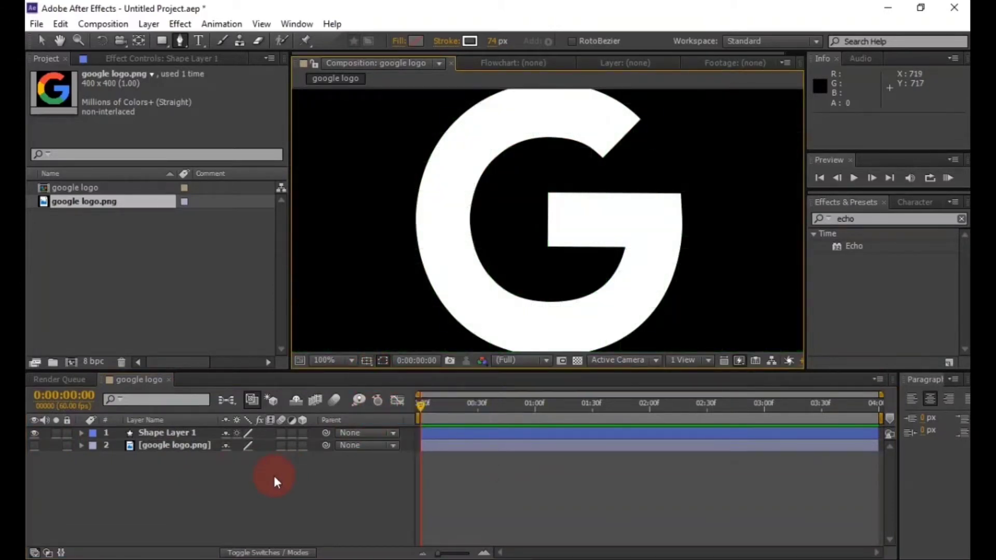
Add Trim Paths to the contents of Shape Layer 1 and collapse the layer.
key(comma)
key(comma)
click(138, 445)
click(82, 433)
click(307, 446)
click(337, 365)
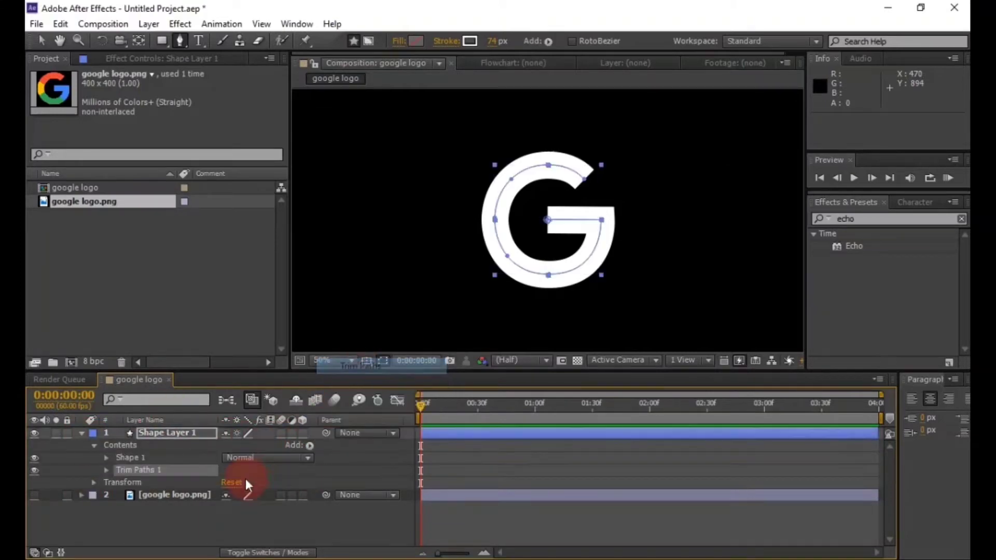
click(81, 432)
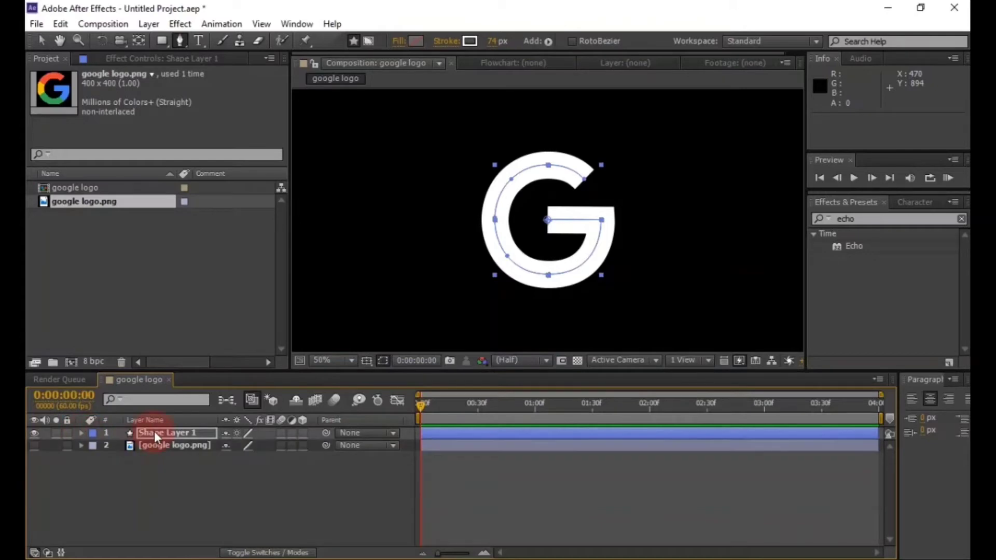
Duplicate Shape Layer 1 three times.
click(154, 432)
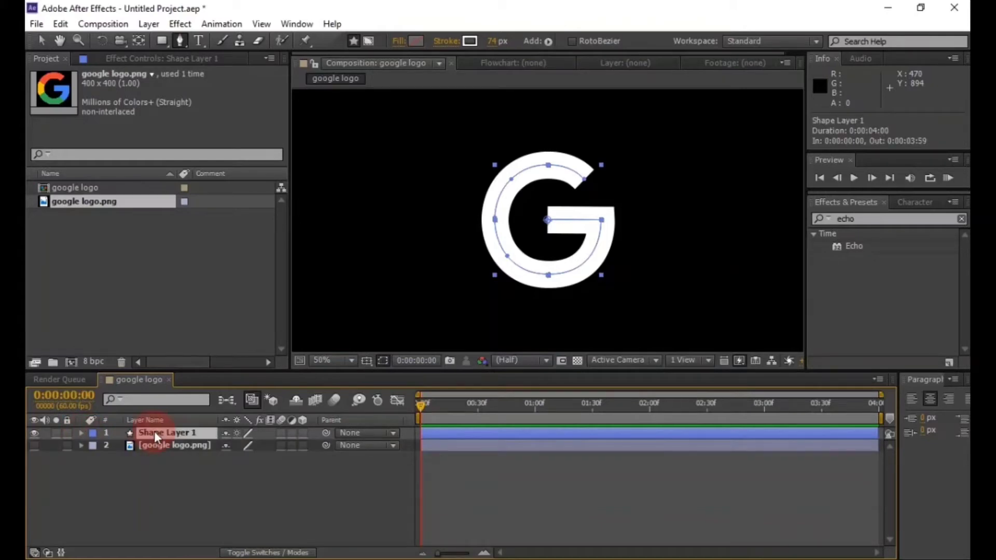
key(ctrl+d)
key(ctrl+d)
key(ctrl+d)
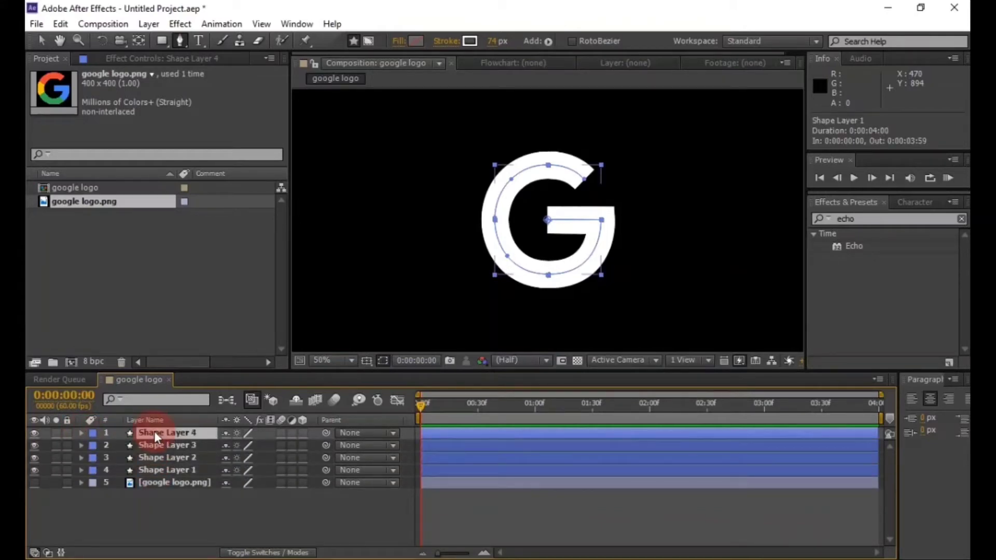
Rename Shape Layer 4 as g blue and Shape Layer 3 as g green.
key(Return)
key(BackSpace)
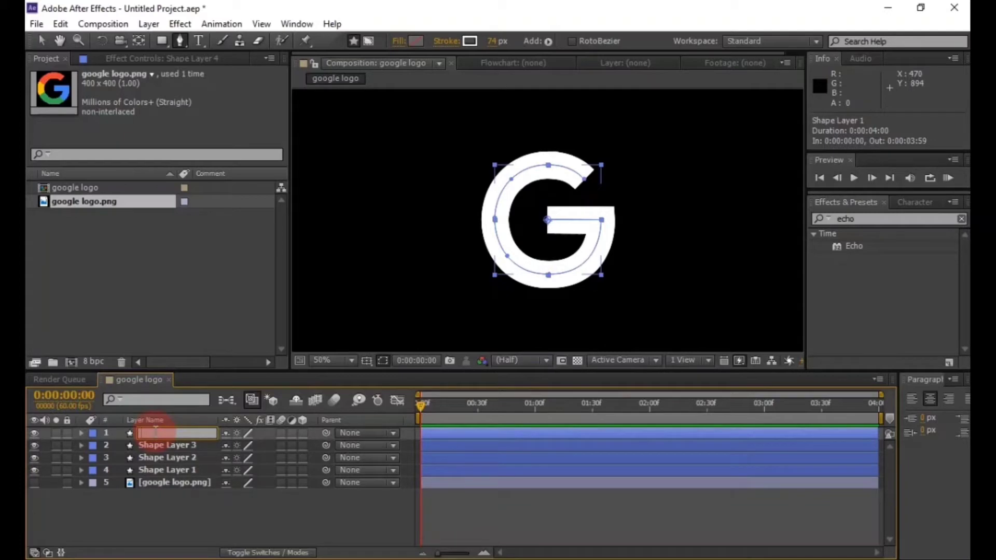
text(g blue)
click(162, 435)
click(150, 443)
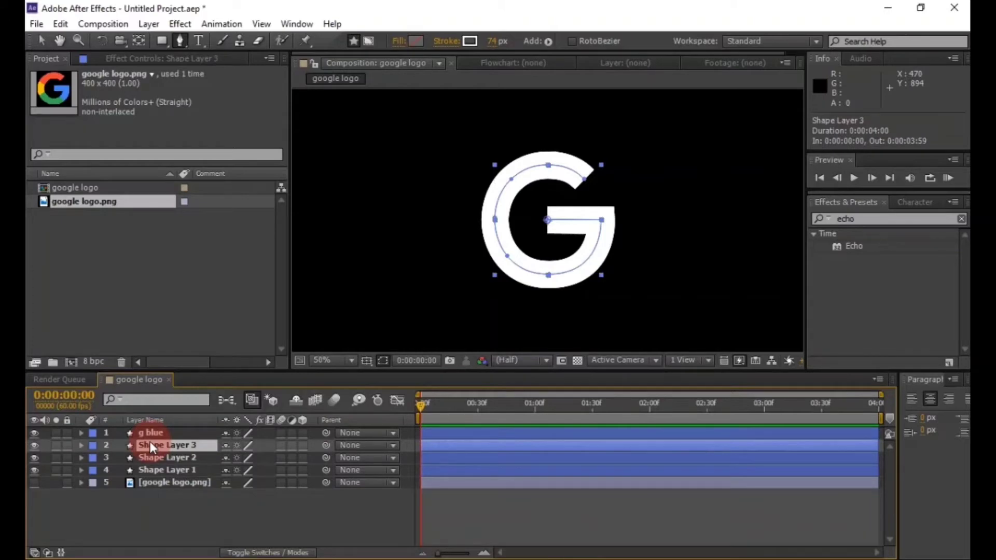
key(Return)
text(g green)
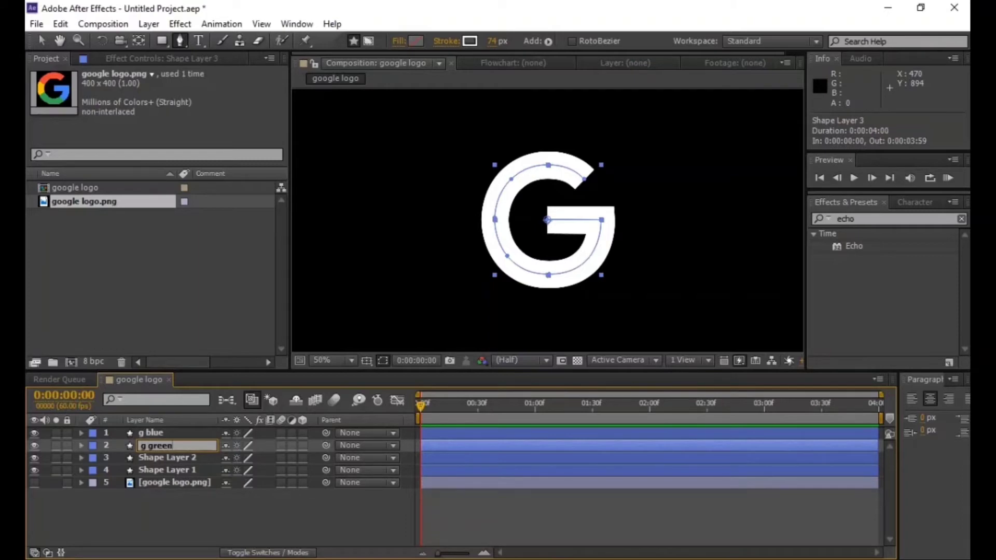
click(152, 446)
Rename Shape Layer 2 as g yellow and Shape Layer 1 as g red.
click(154, 458)
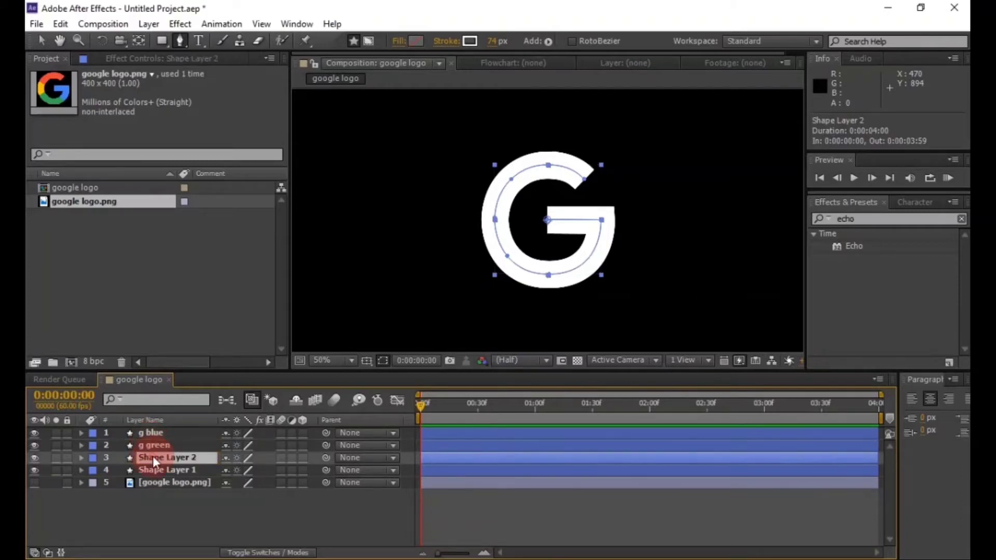
text(g)
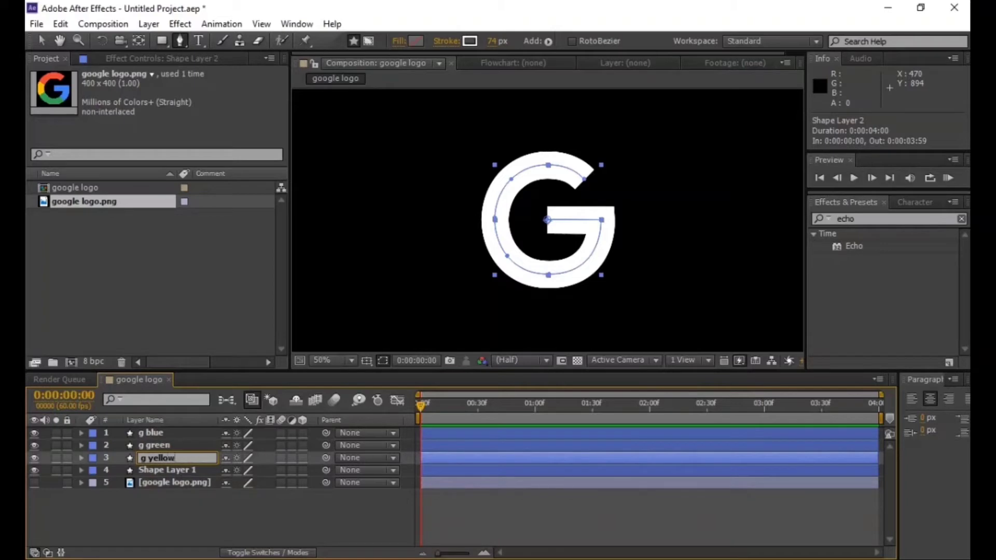
text( yellow)
click(173, 470)
key(Return)
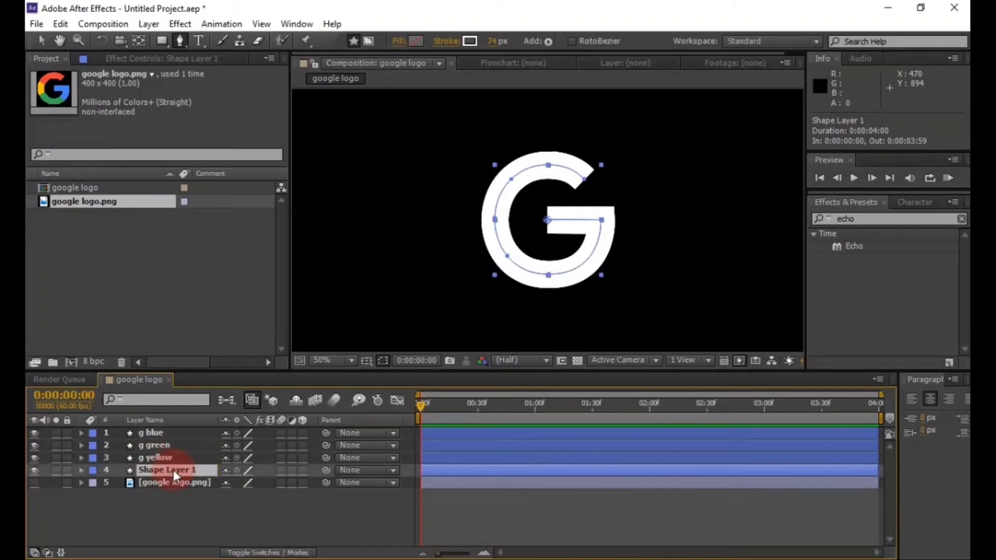
text(g re)
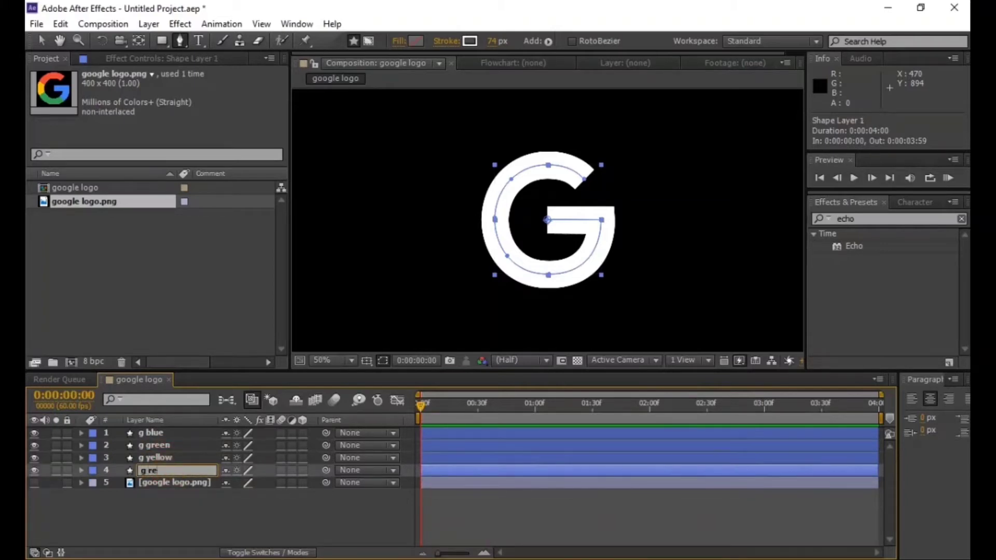
text(d)
click(173, 470)
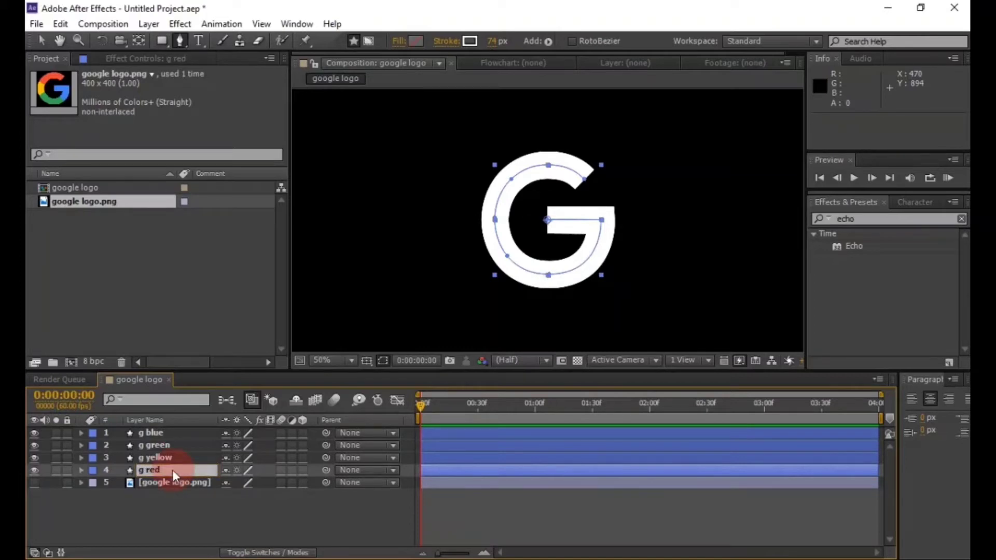
Show only the google logo.png layer and set the g red layer's stroke color to the red sampled from the logo.
mouse_move(32, 474)
mouse_down()
mouse_move(33, 442)
mouse_move(37, 471)
mouse_up()
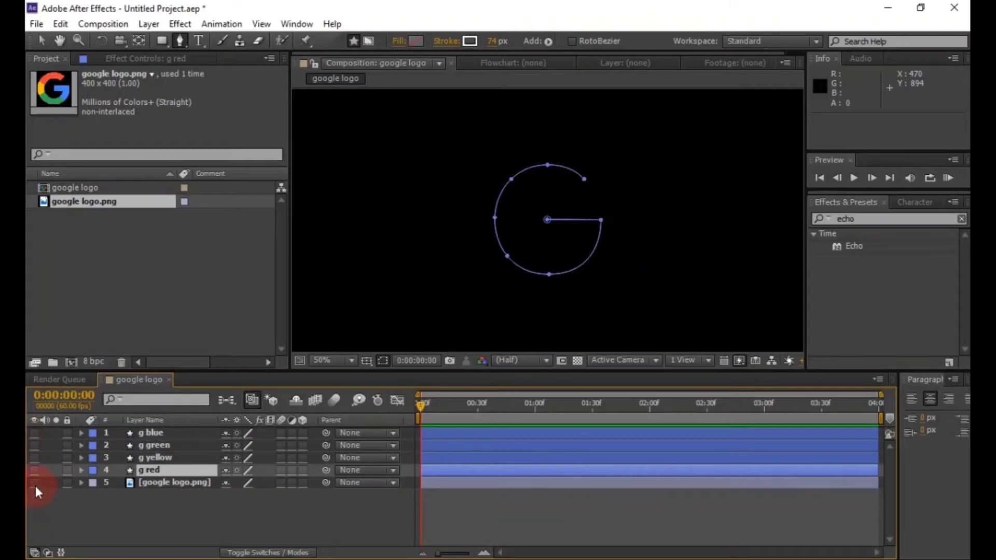
click(35, 485)
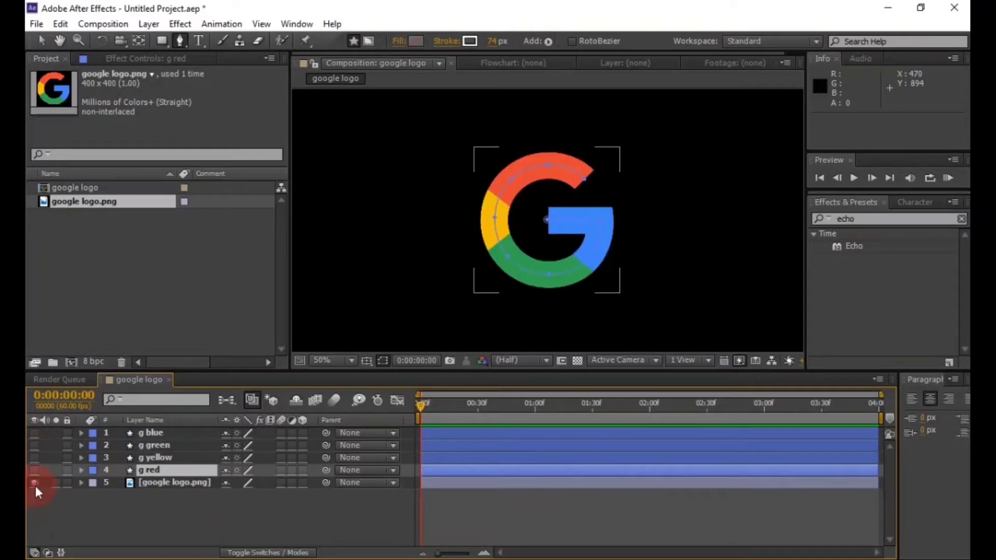
click(474, 45)
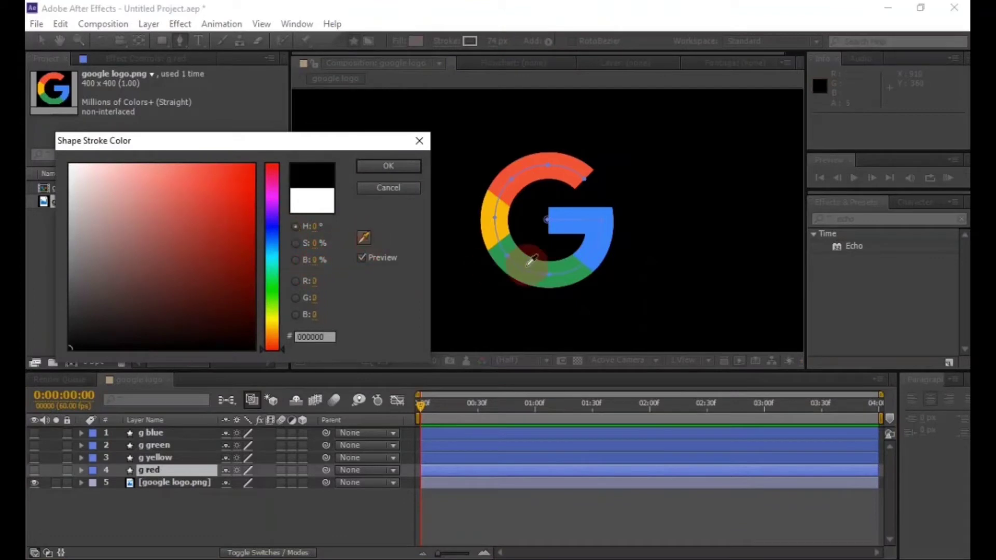
click(493, 179)
click(376, 165)
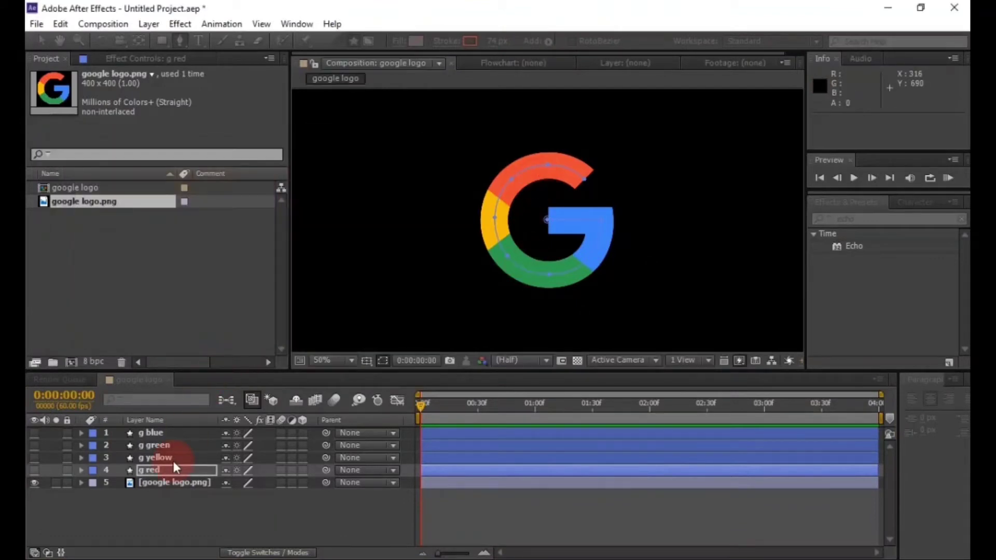
Set the g yellow layer's stroke color to the yellow sampled from the logo image.
click(173, 458)
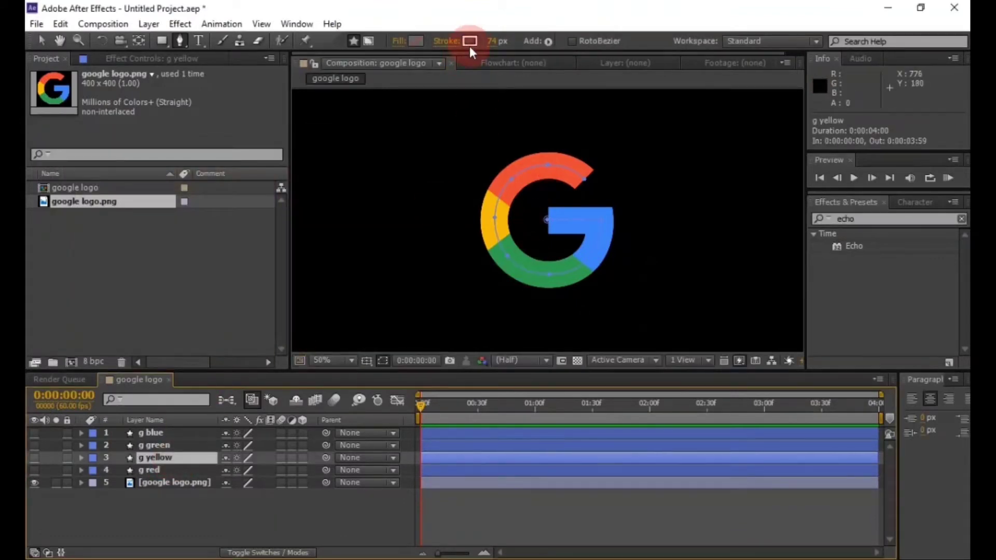
click(469, 44)
click(364, 237)
click(486, 217)
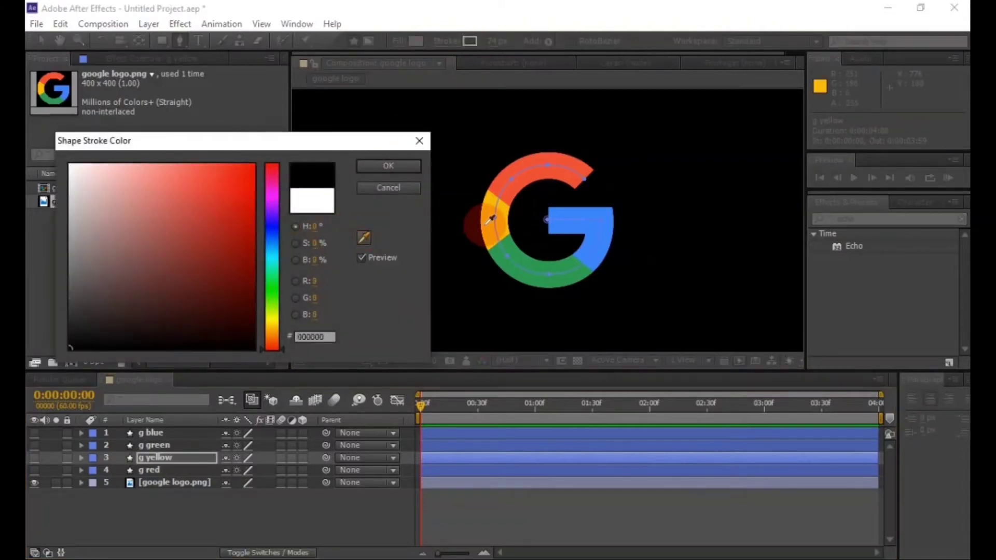
click(388, 166)
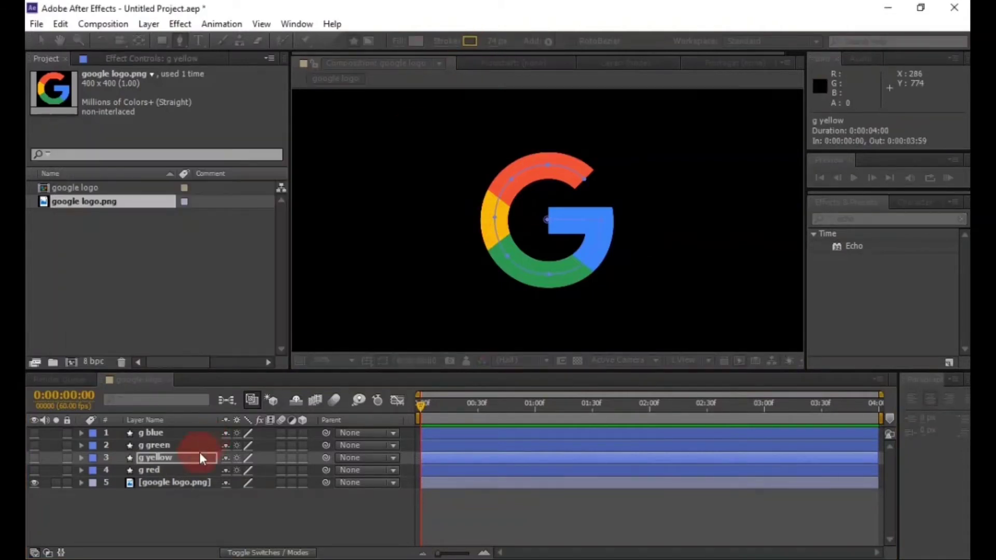
Set the g green layer's stroke color to the green sampled from the logo image.
click(192, 445)
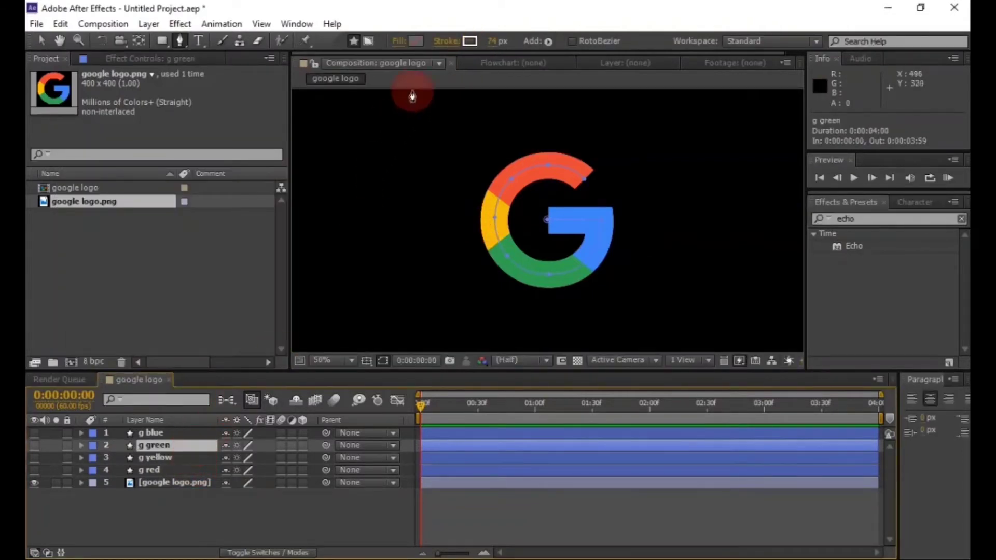
click(467, 42)
click(363, 238)
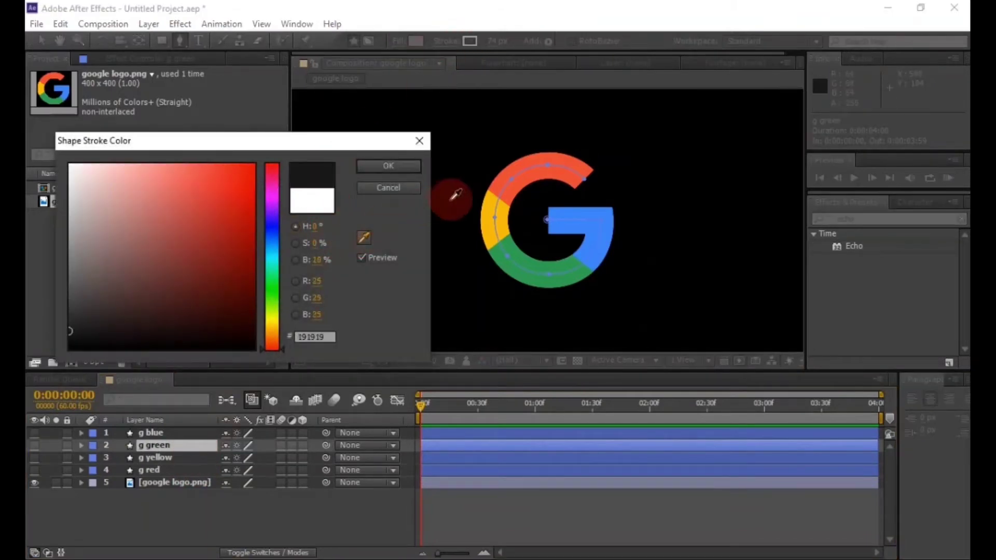
click(499, 249)
click(387, 166)
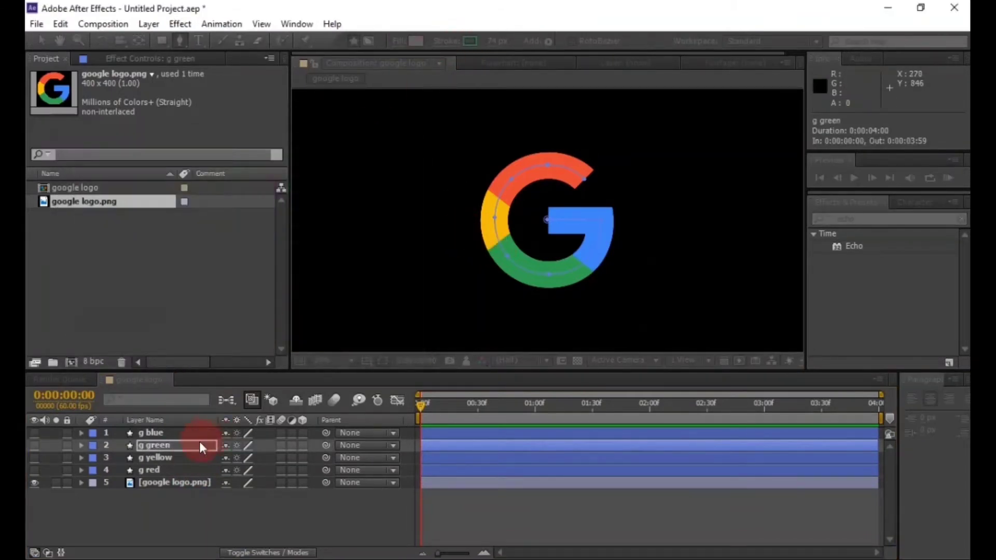
Set the g blue layer's stroke to the logo's sampled blue, and show the four shape layers with google logo.png hidden.
click(172, 433)
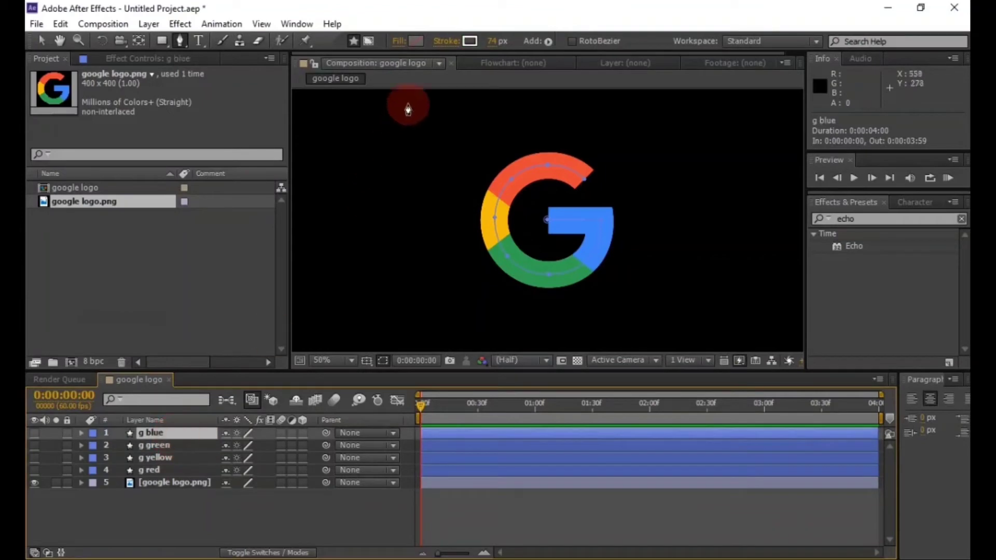
click(470, 42)
click(571, 212)
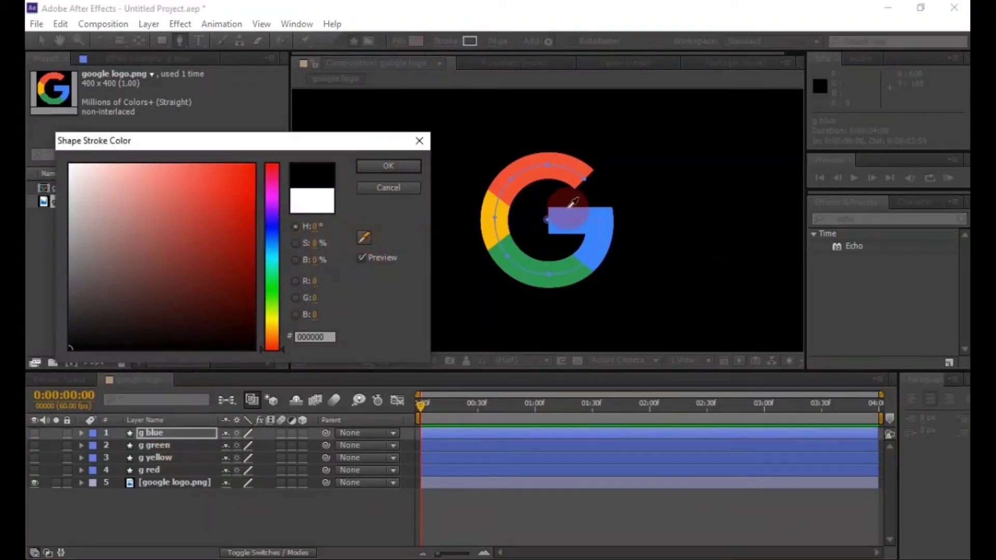
click(408, 166)
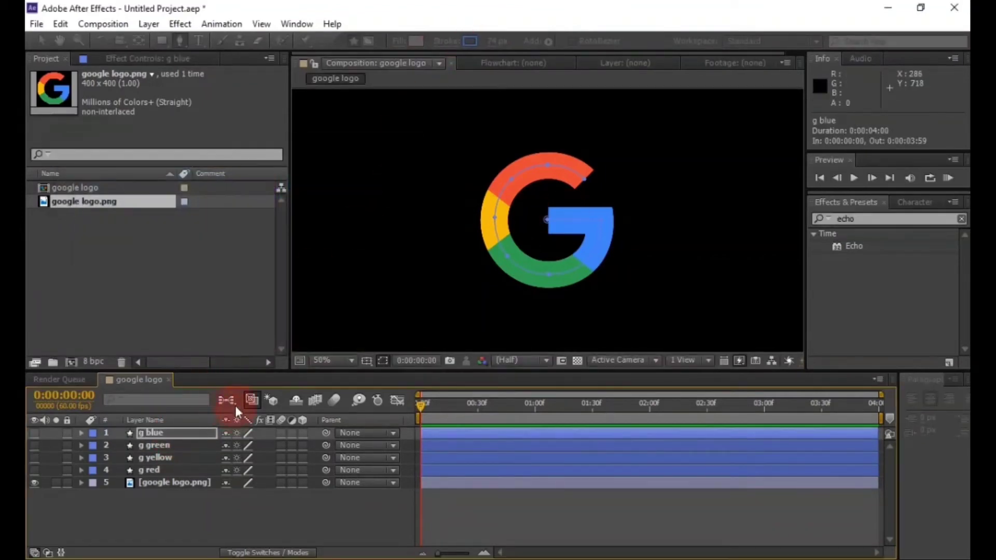
mouse_move(35, 470)
mouse_down()
mouse_move(33, 437)
mouse_move(28, 481)
mouse_up()
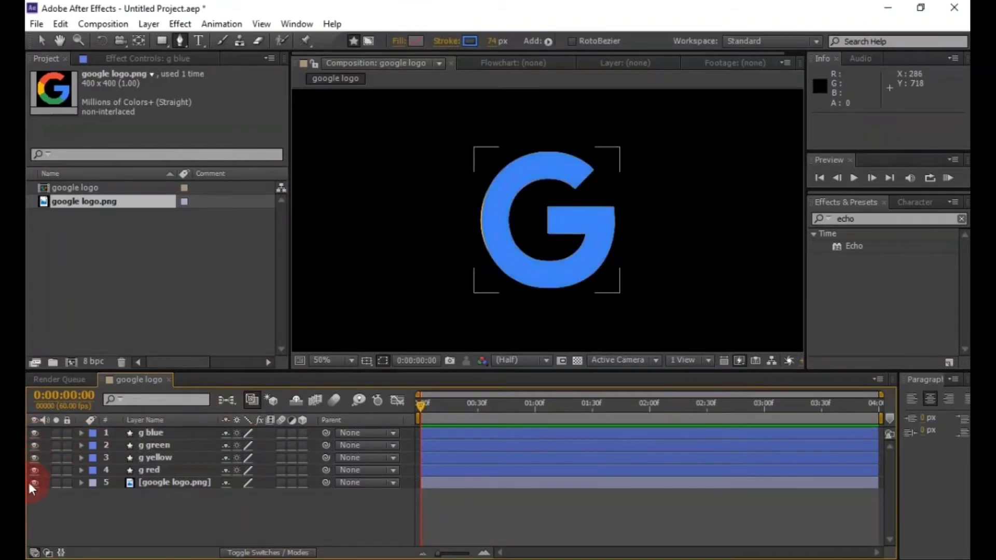
click(30, 481)
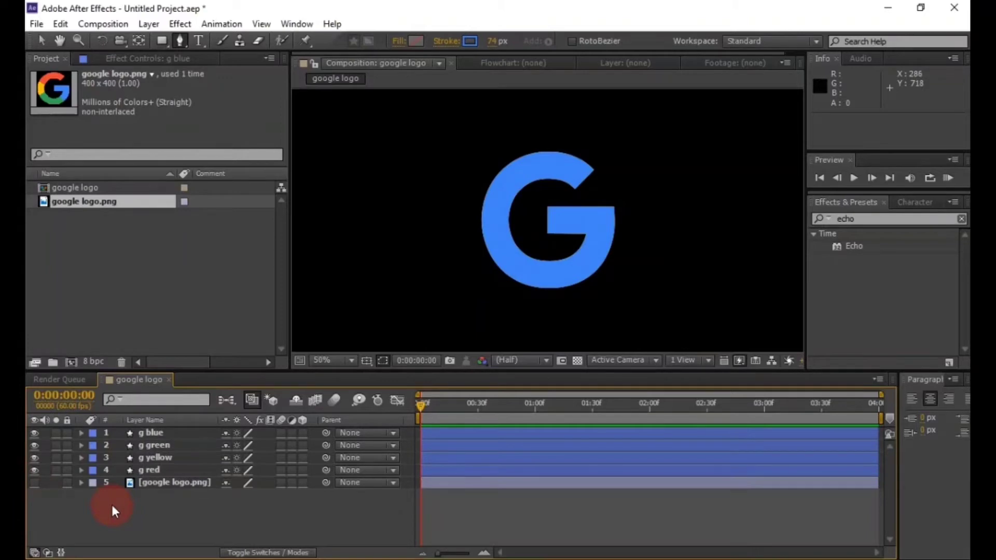
Set the Trim Paths End of the g blue layer to 27% and collapse the layer.
click(86, 434)
click(82, 433)
click(92, 446)
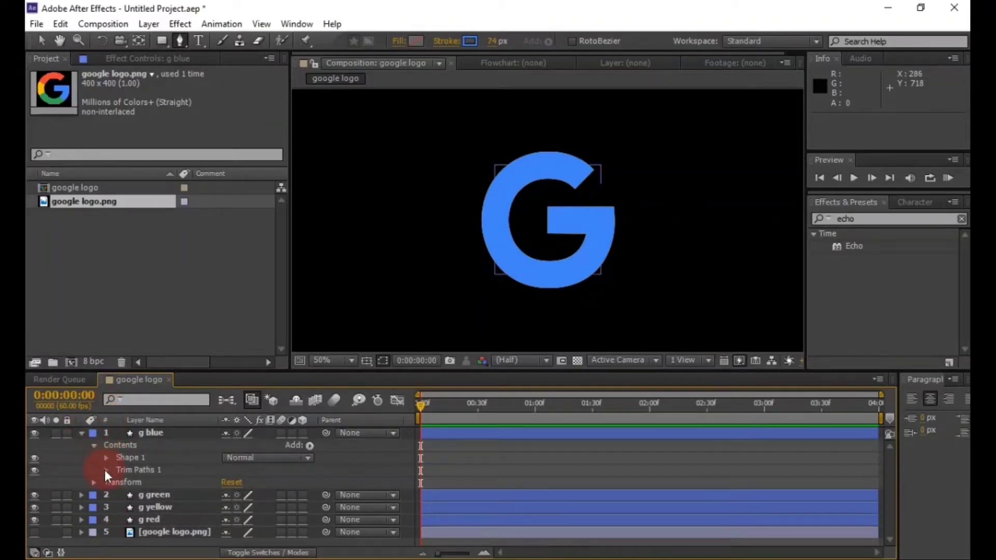
click(105, 470)
click(231, 497)
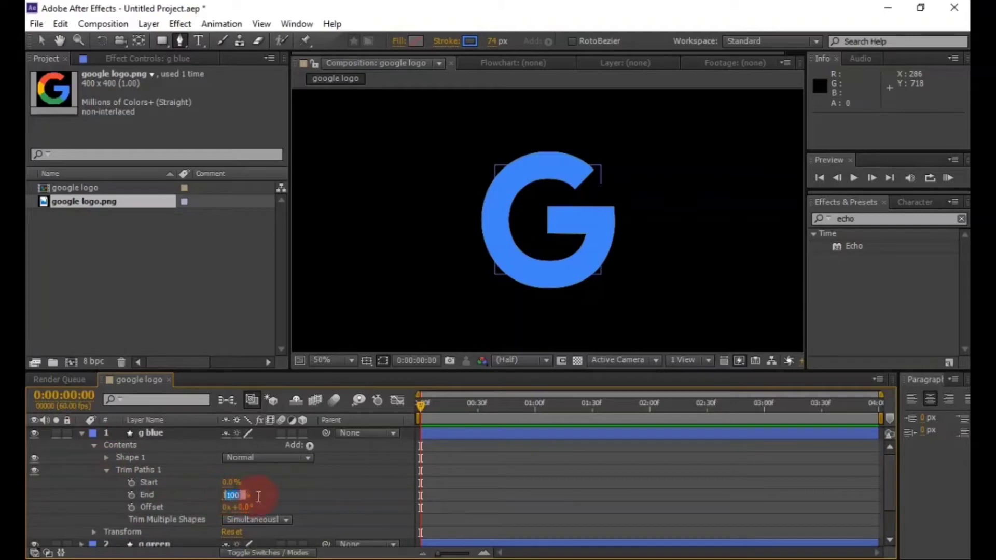
text(27)
click(341, 484)
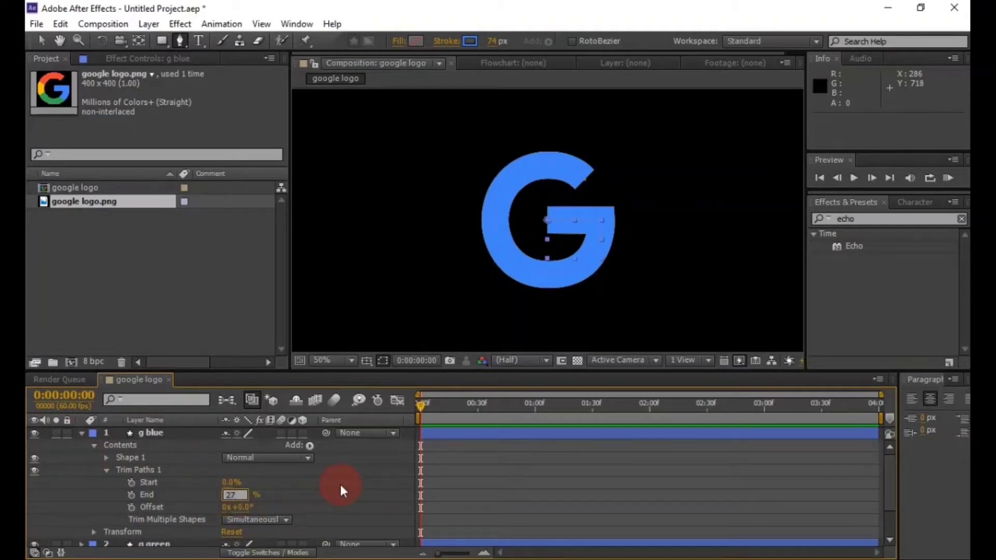
click(85, 432)
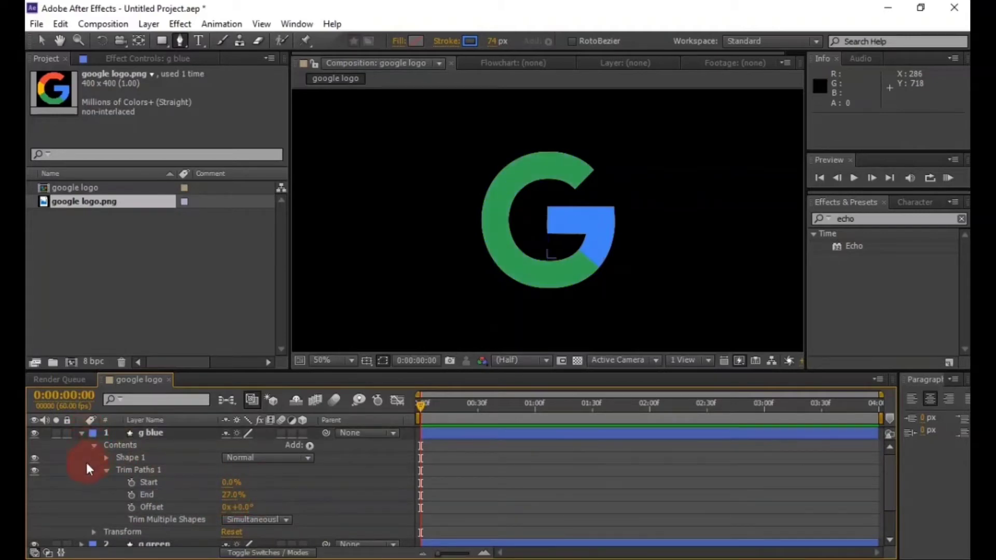
click(81, 433)
Set the g green layer's Trim Paths Start to 27% and End to 58%, and collapse the layer.
click(82, 445)
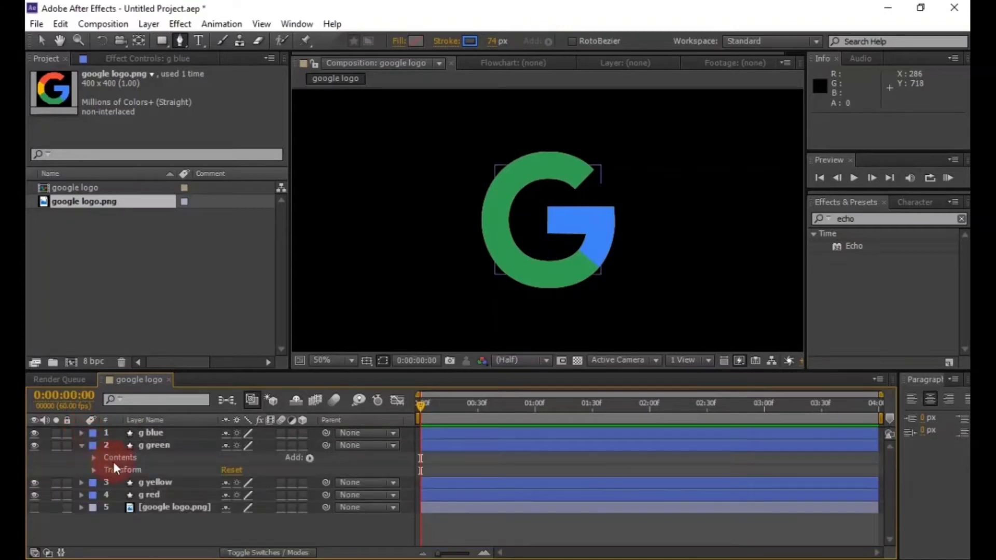
click(94, 457)
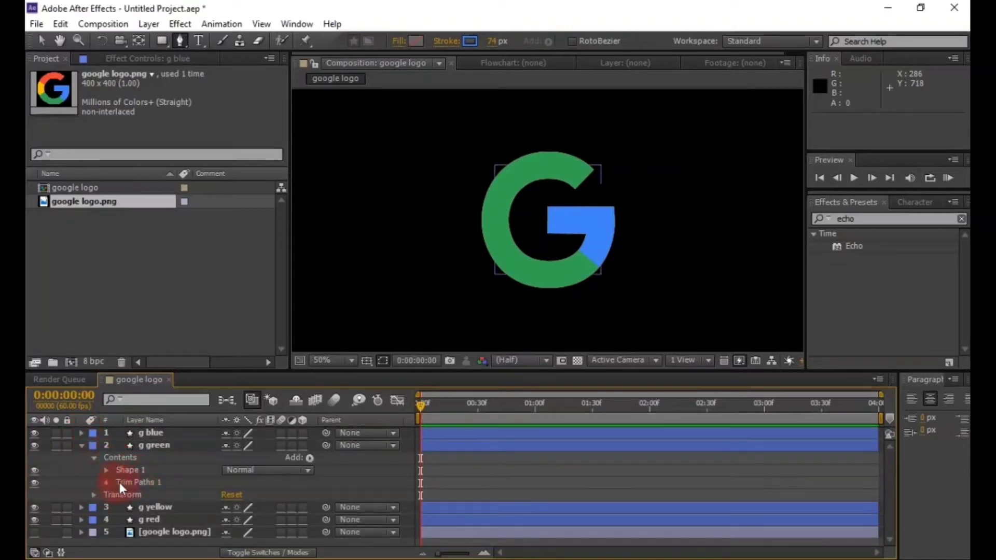
click(107, 483)
click(228, 495)
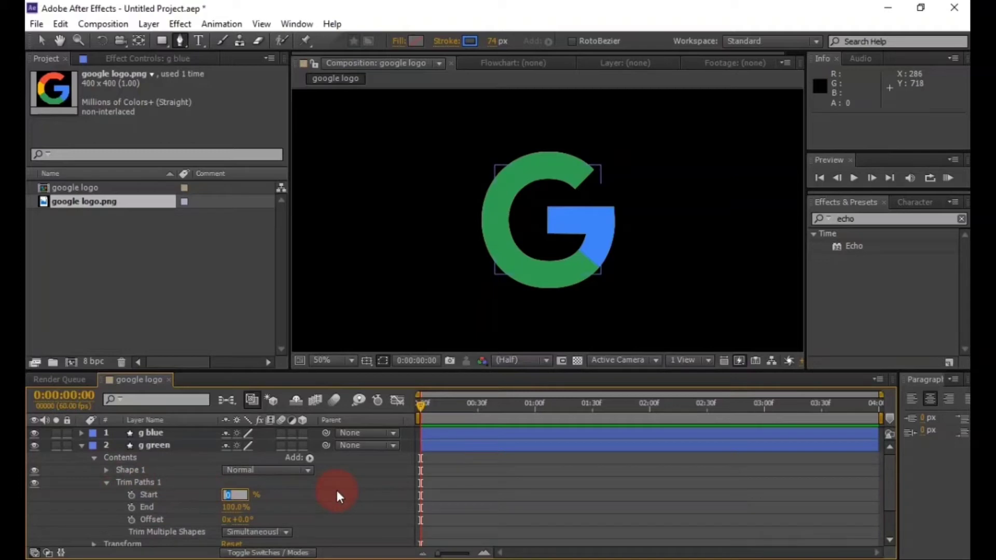
text(27)
key(Return)
click(233, 508)
text(58)
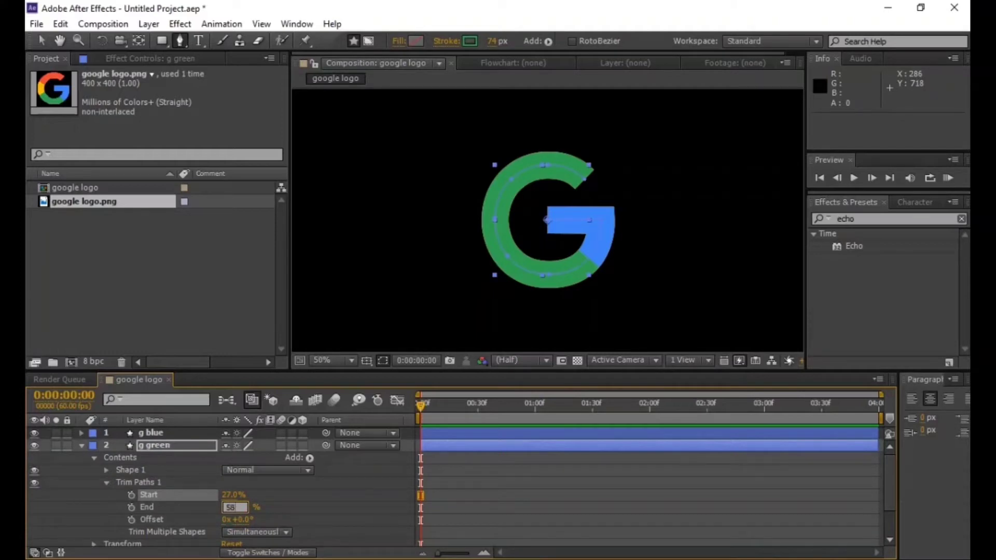
click(355, 472)
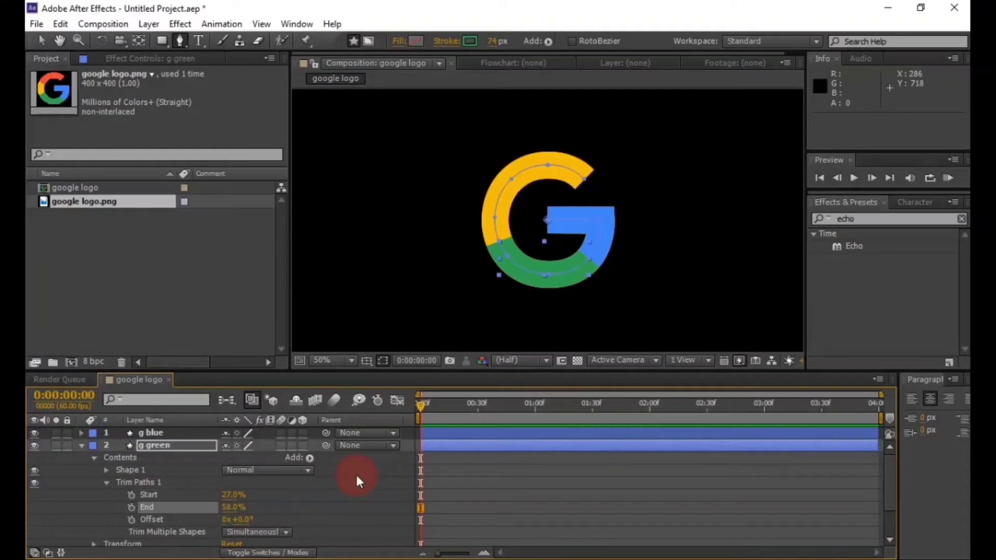
click(82, 446)
Set the g yellow layer's Trim Paths Start to 58% and End to 71%, and collapse the layer.
click(80, 457)
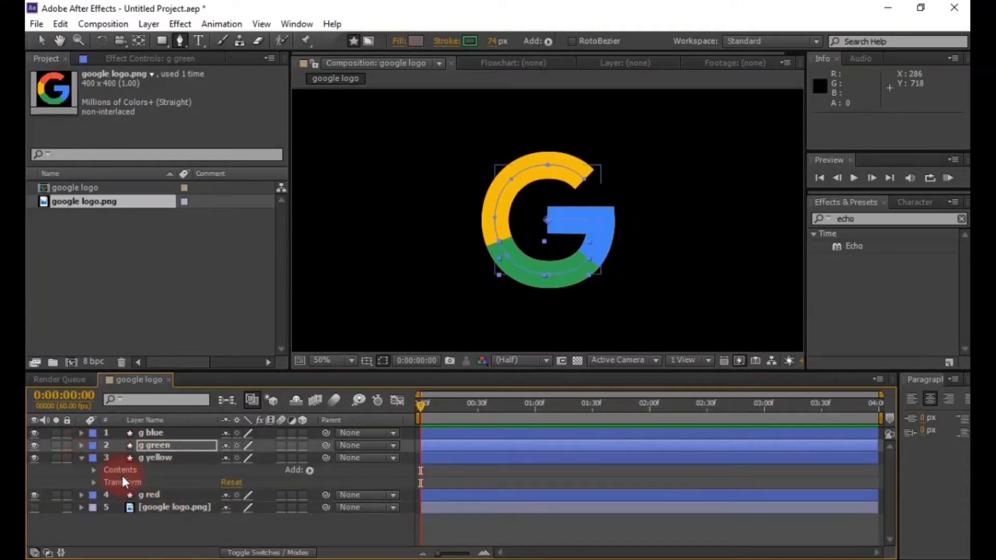
click(94, 469)
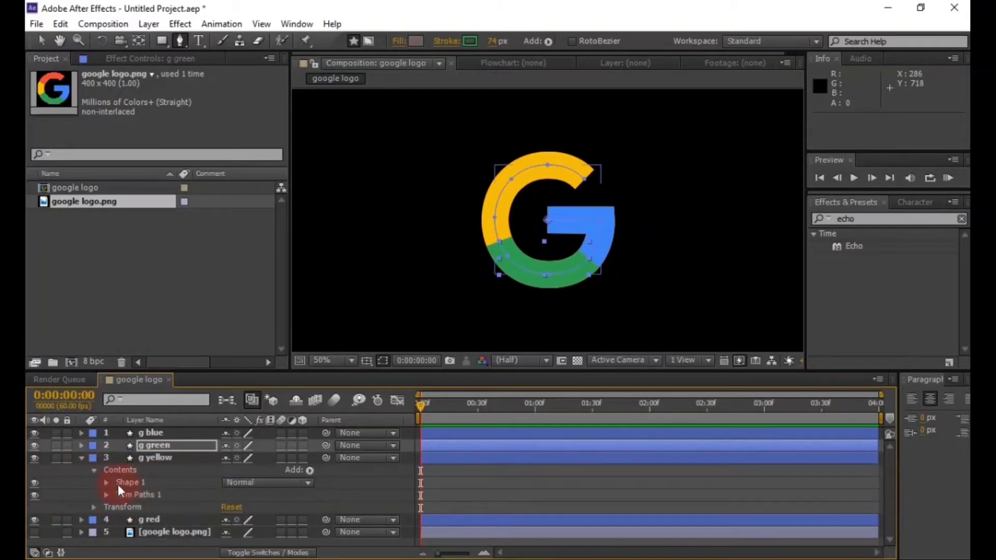
click(233, 502)
click(231, 506)
text(58)
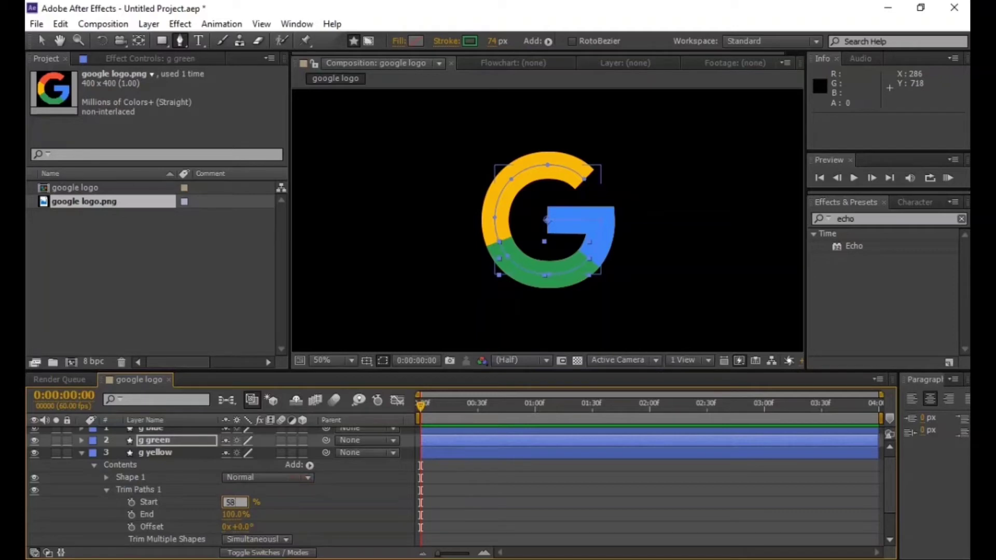
key(Return)
click(240, 515)
text(71)
key(Return)
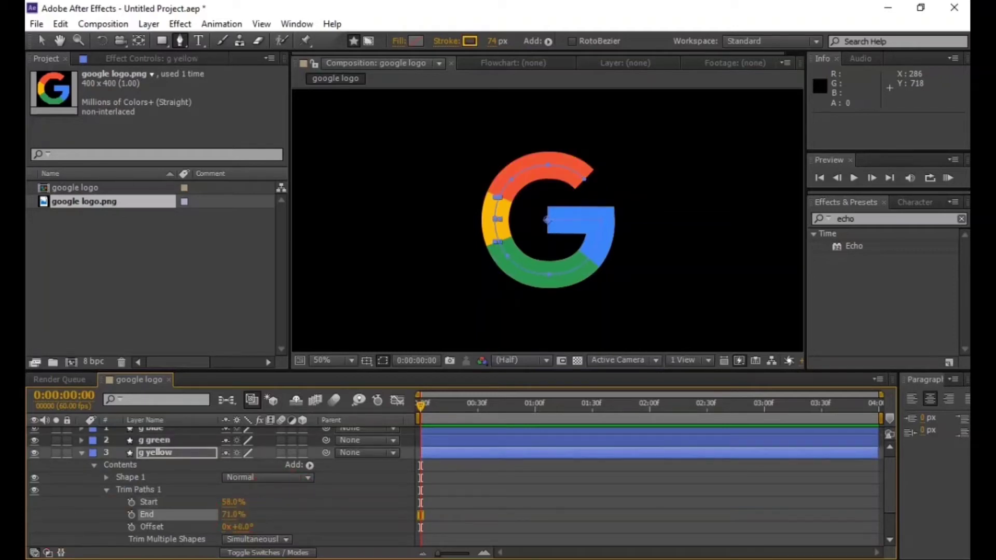
click(82, 452)
click(147, 507)
click(154, 485)
click(294, 442)
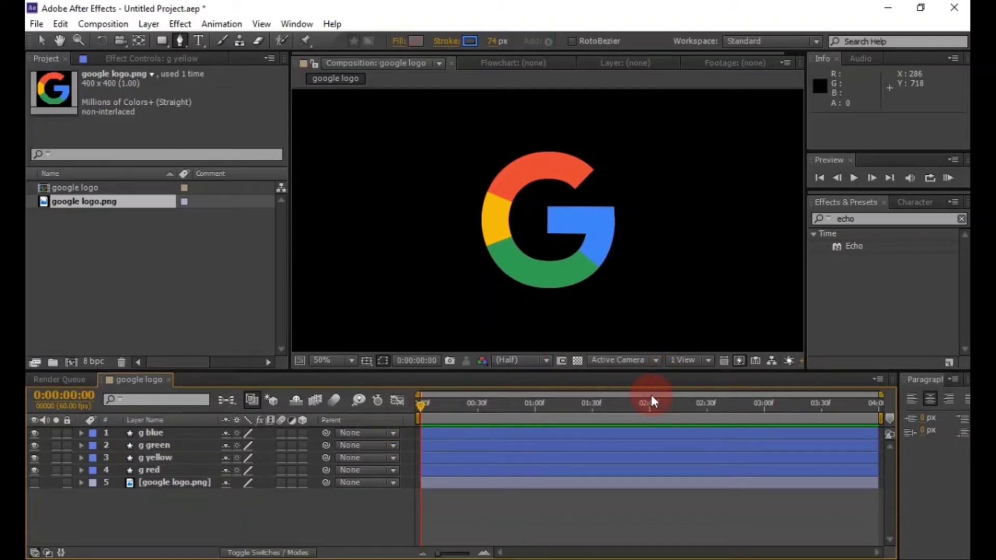
Trim the start of the g blue layer to 0:00:03:02.
click(767, 409)
drag(421, 433, 767, 439)
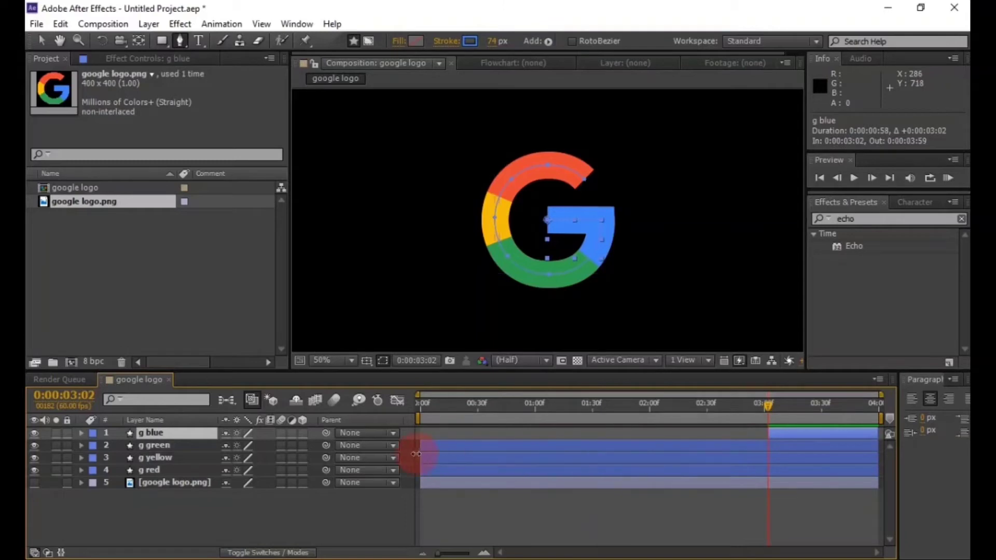
Trim the start of the g green layer to 0:00:03:00.
click(766, 406)
click(766, 405)
drag(421, 445, 454, 445)
drag(573, 448, 766, 451)
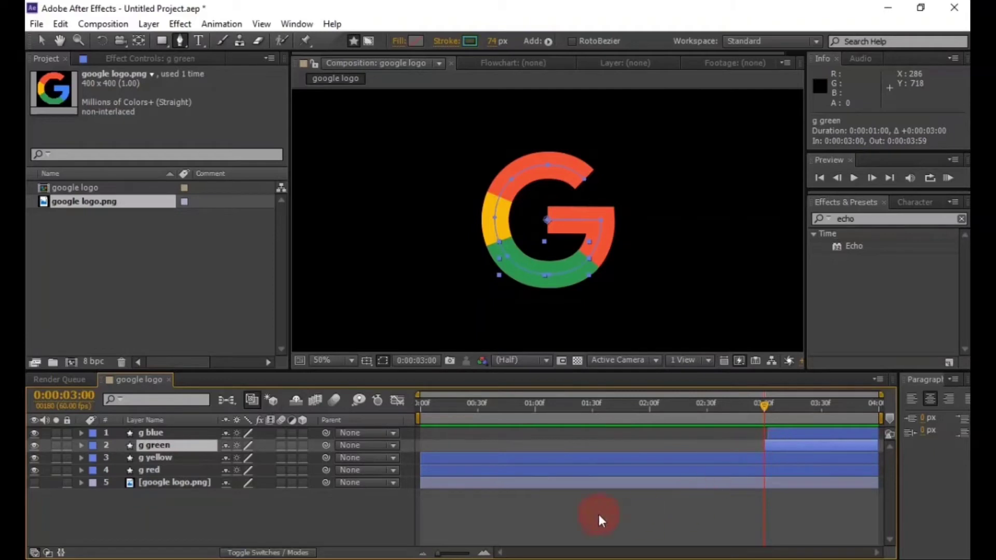
Trim the start of the g yellow layer to 0:00:02:52.
click(170, 458)
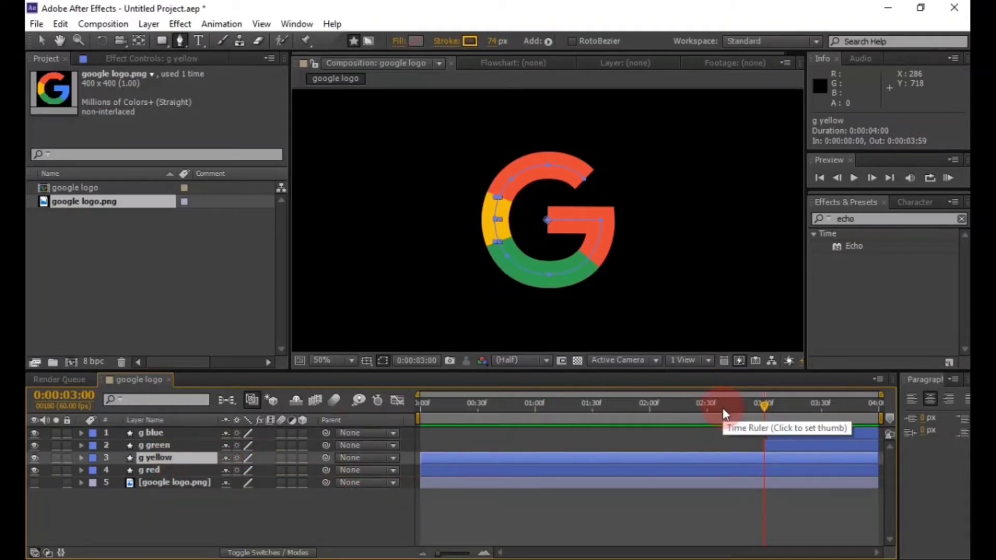
drag(725, 413, 745, 409)
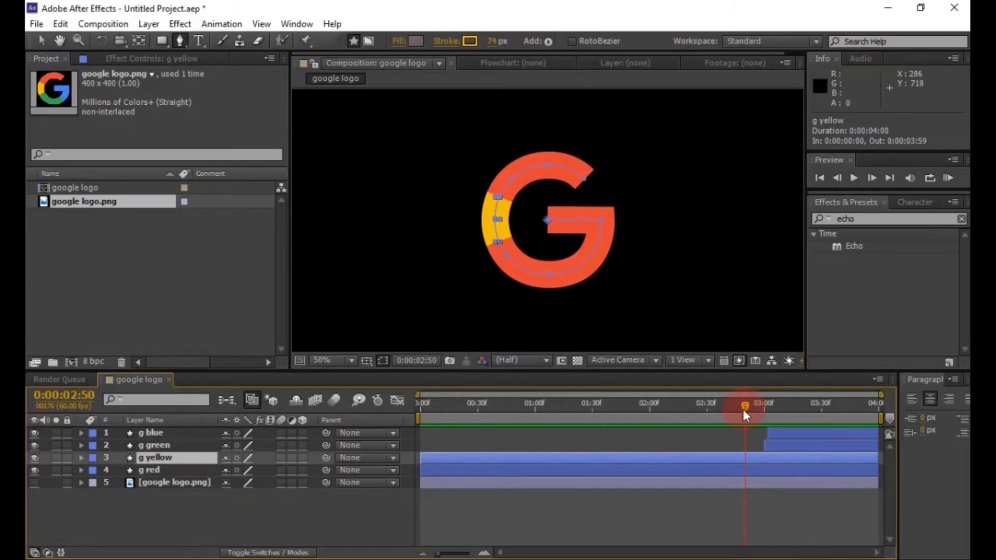
click(748, 408)
drag(430, 457, 747, 459)
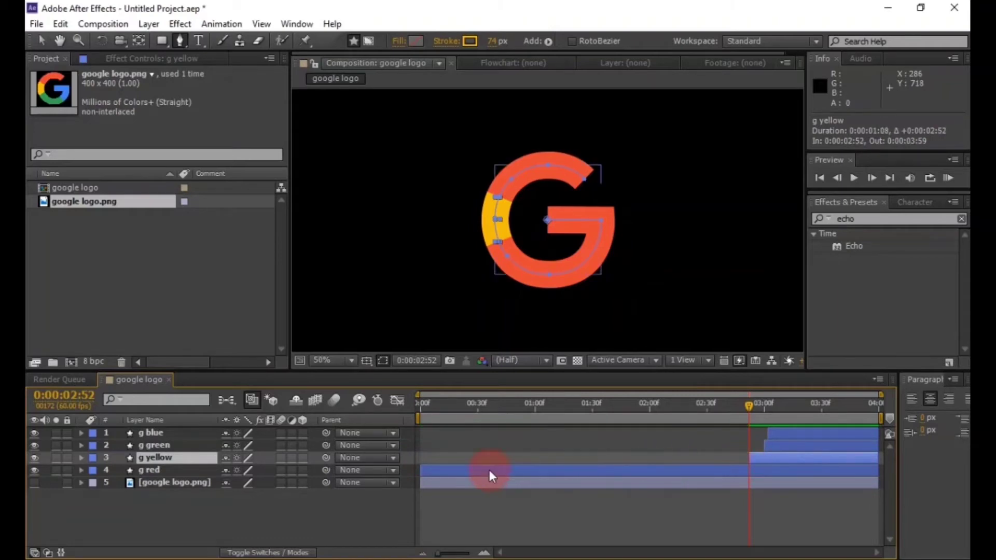
Trim the start of the g red layer to 0:00:02:44 and deselect it.
click(724, 408)
drag(723, 408, 732, 408)
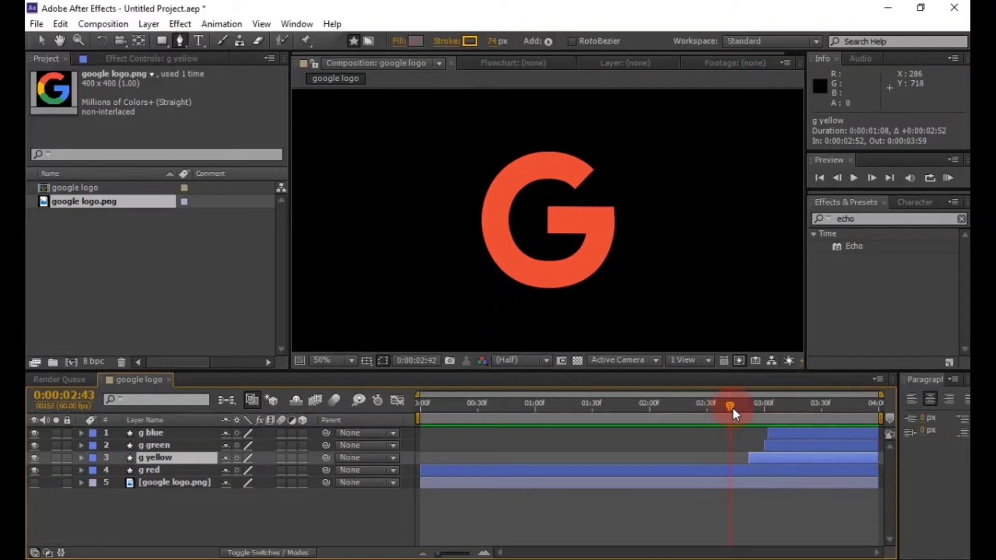
drag(424, 476, 733, 473)
click(355, 534)
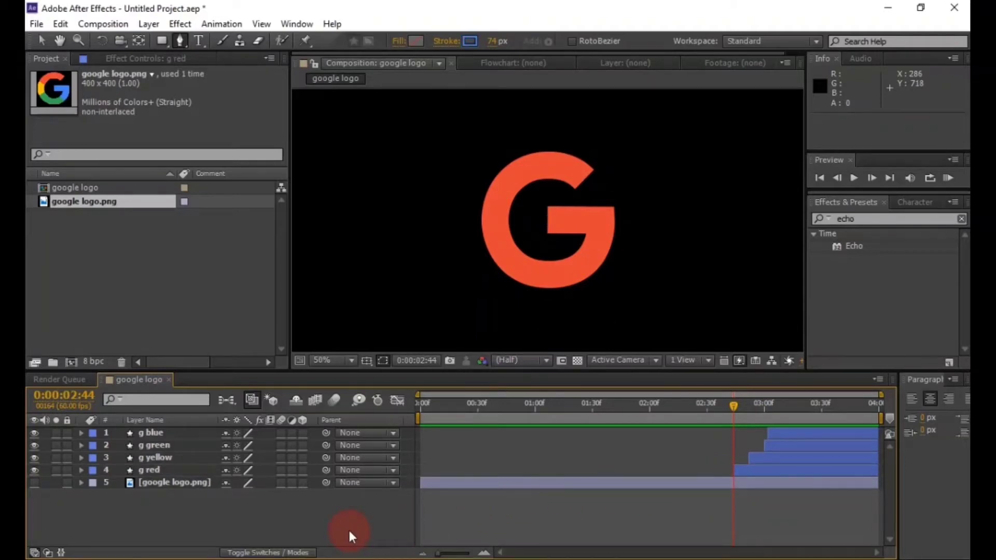
Add a keyframe for the g red layer's Trim Paths End at 0:00:03:42, leaving its Start without keyframes.
drag(195, 499, 97, 469)
click(82, 470)
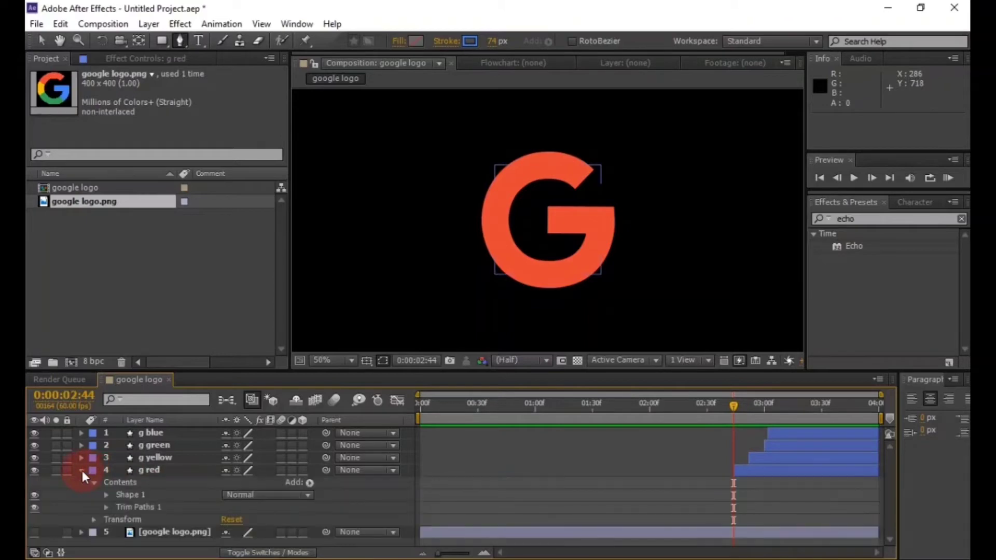
click(106, 506)
scroll(119, 508, down, 1)
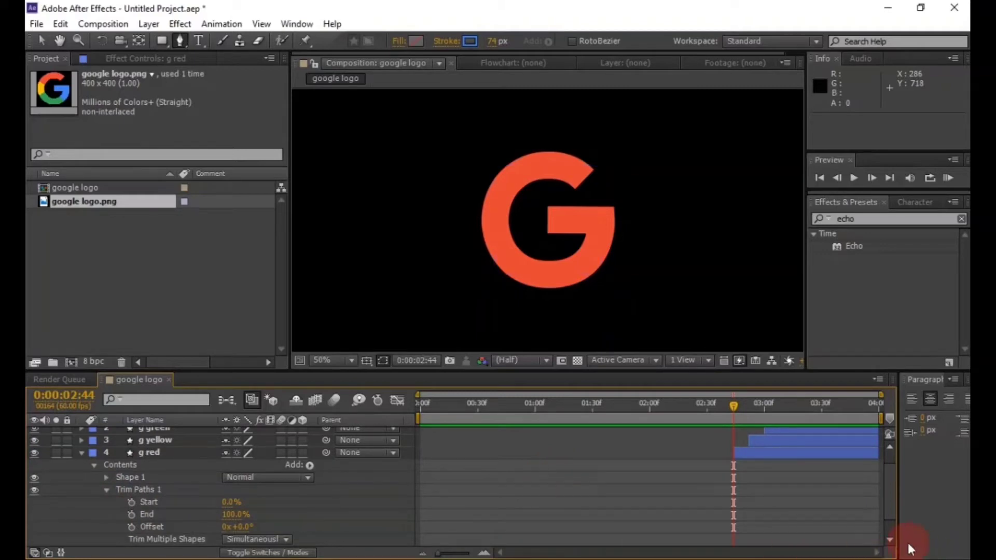
drag(850, 409, 842, 409)
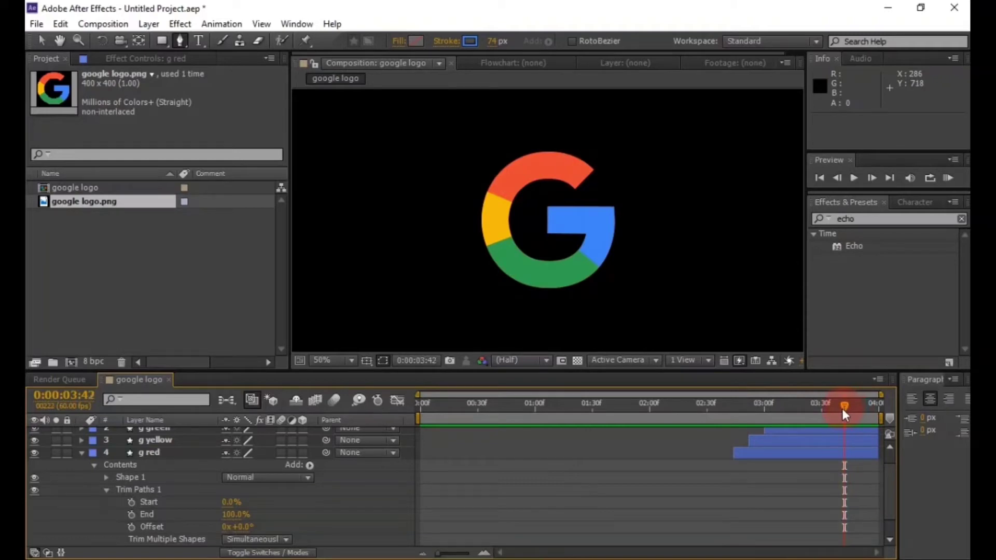
click(149, 513)
click(132, 515)
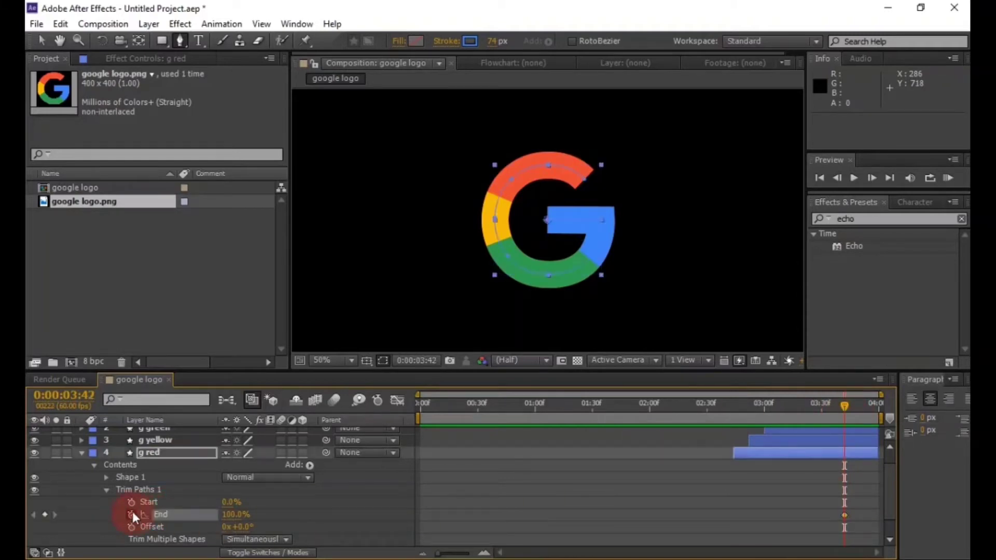
click(131, 503)
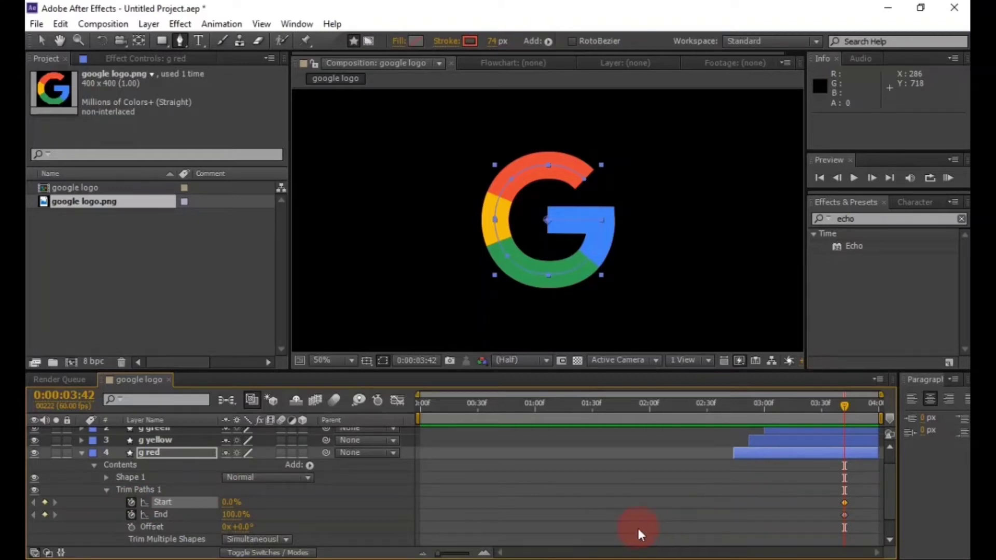
click(130, 505)
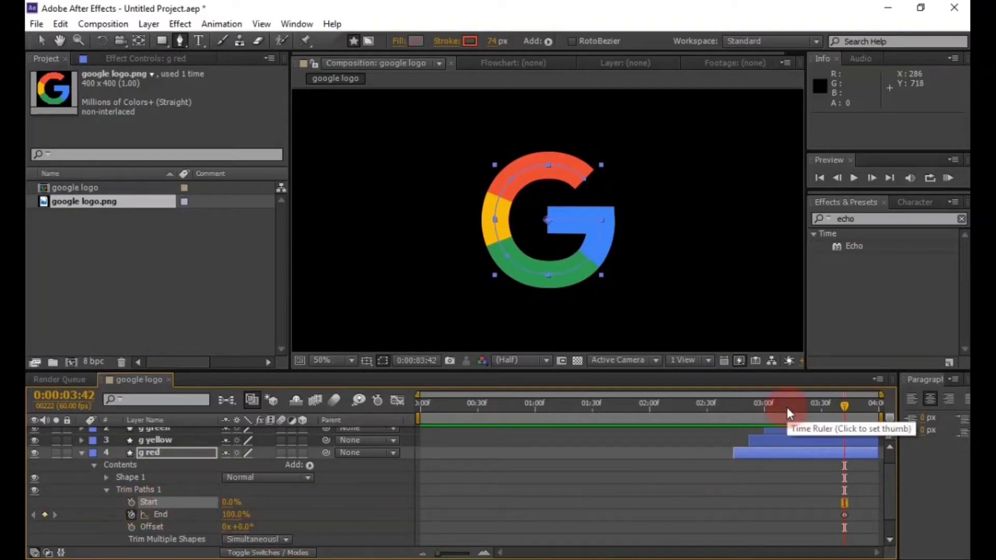
Set the g red layer's Trim Paths End to 0% at 0:00:02:44 and collapse the layer.
click(733, 409)
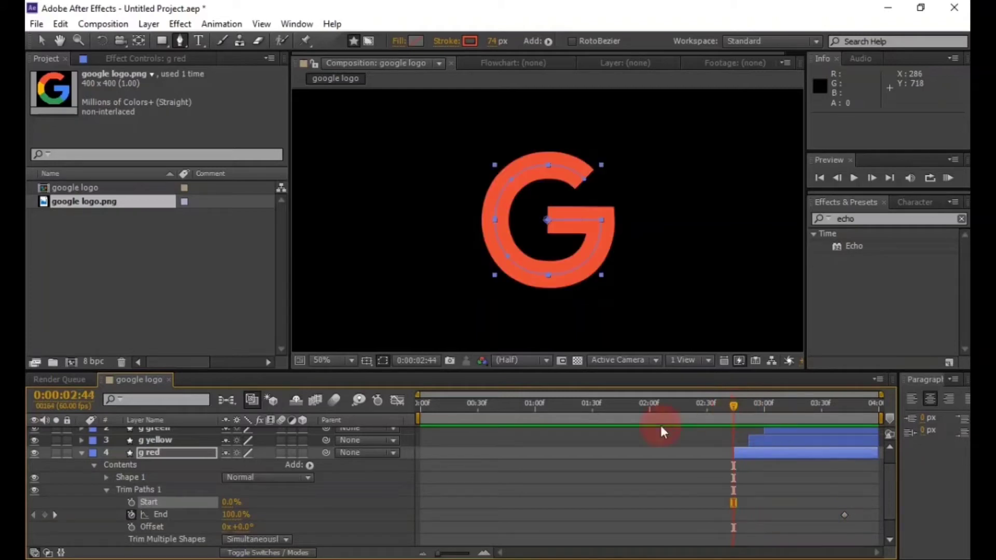
drag(216, 513, 147, 516)
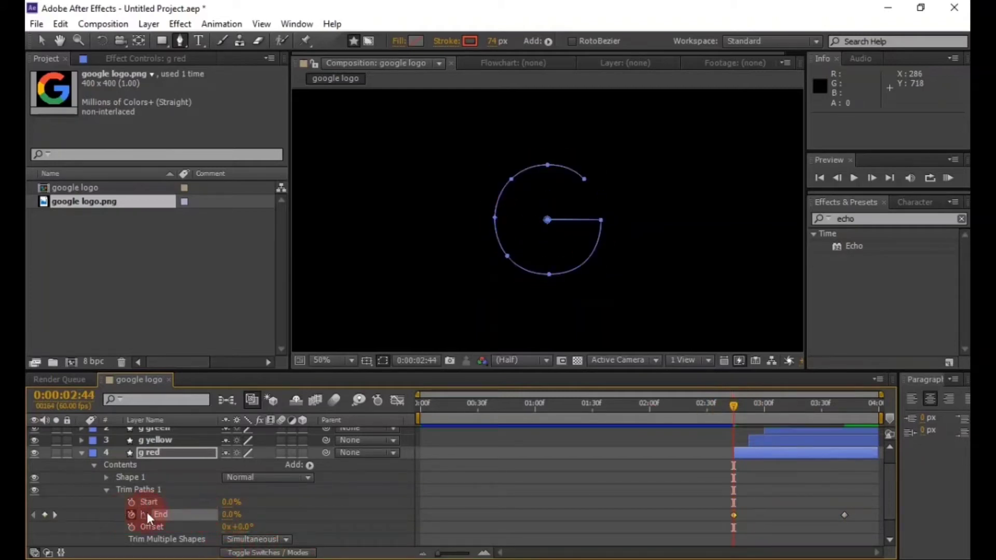
click(81, 453)
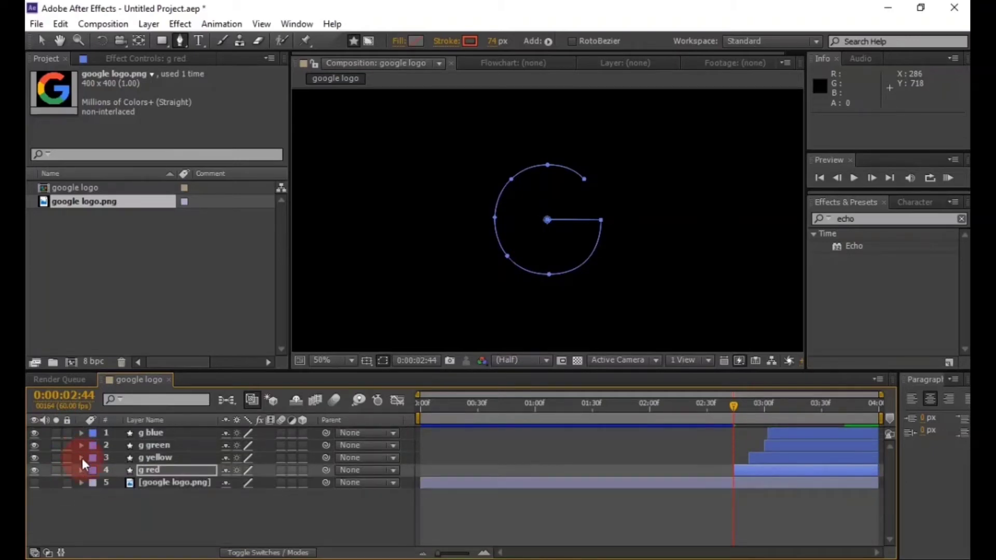
Add keyframes for the g yellow layer's Trim Paths Start and End at 0:00:03:50.
click(82, 458)
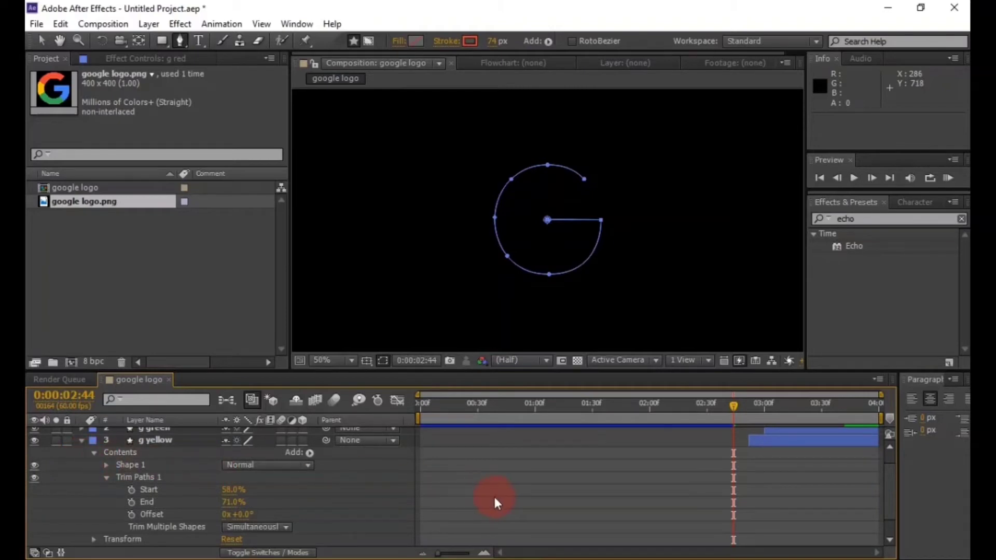
drag(851, 405, 860, 406)
click(599, 452)
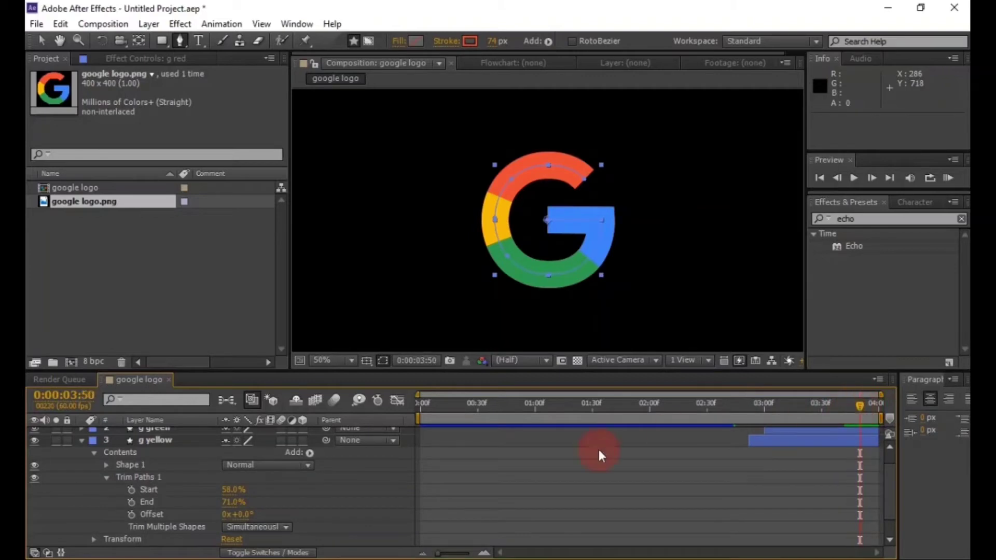
click(132, 502)
click(130, 489)
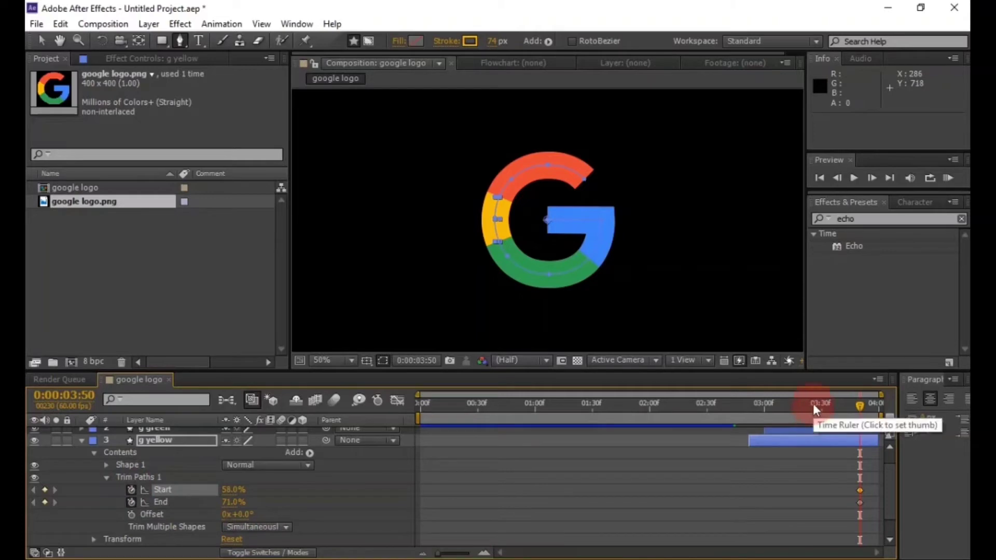
Set the g yellow layer's Trim Paths End to 11% at 0:00:02:52.
drag(813, 404, 746, 397)
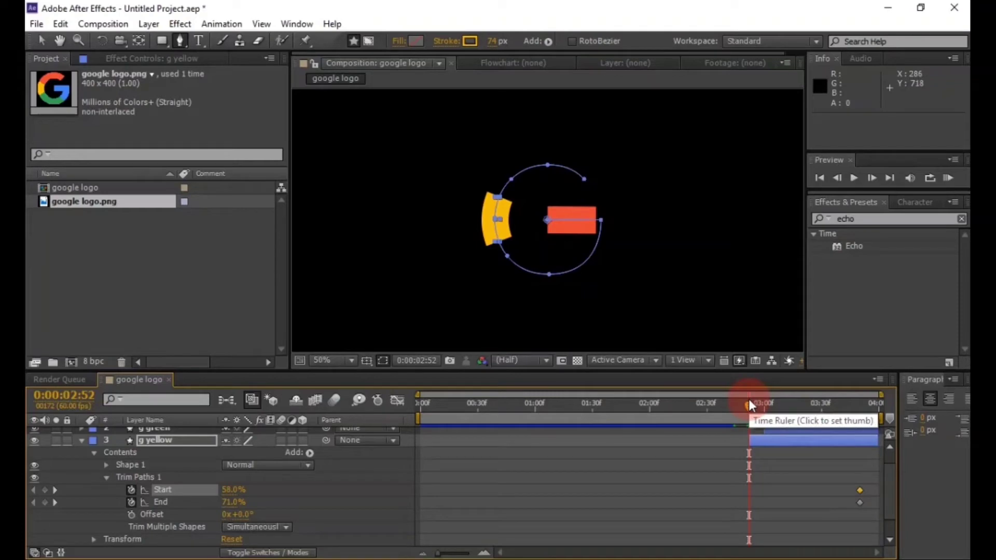
drag(748, 400, 748, 401)
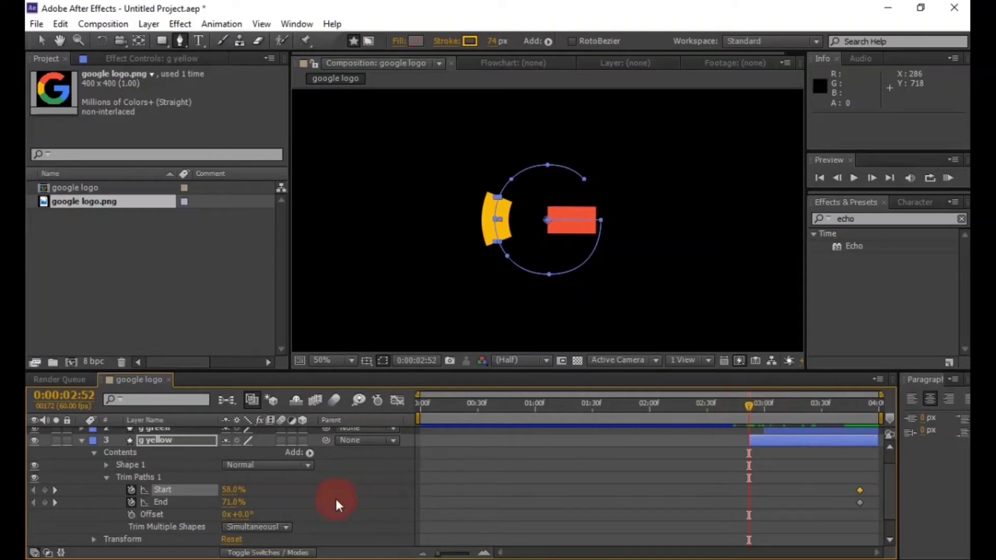
click(232, 504)
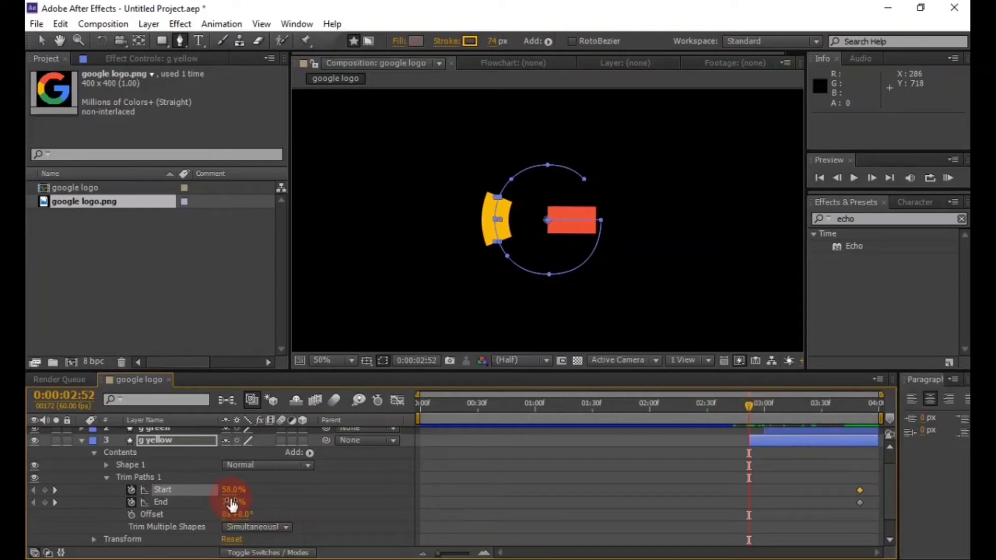
click(233, 502)
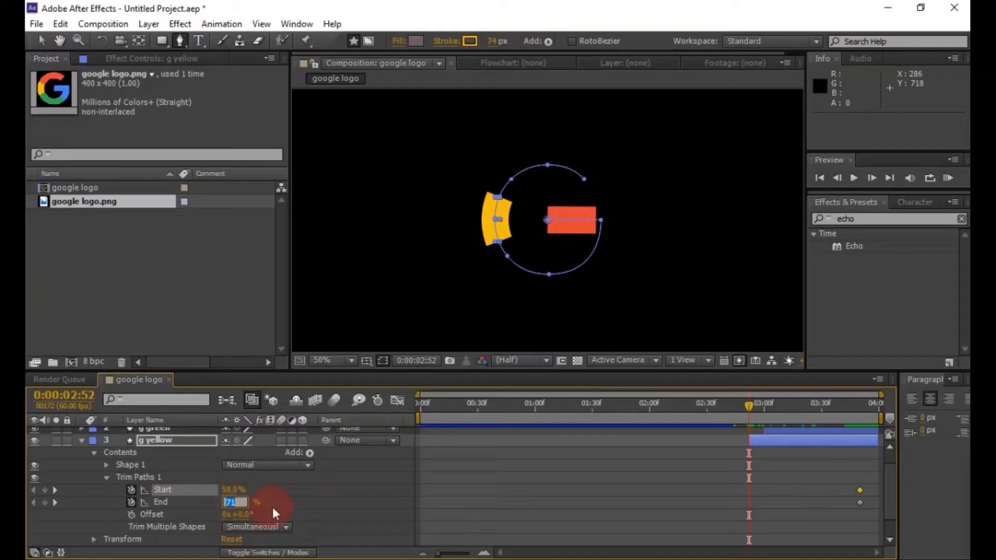
text(11)
click(282, 508)
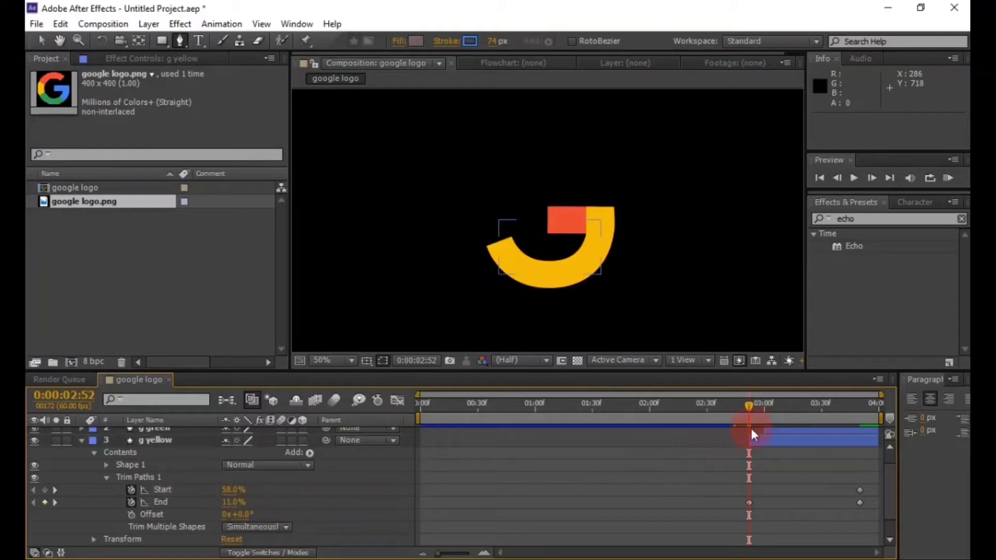
Set the g yellow layer's Trim Paths Start to 11% at 0:00:03:05, scrub through the result and collapse the layer.
click(773, 409)
click(233, 490)
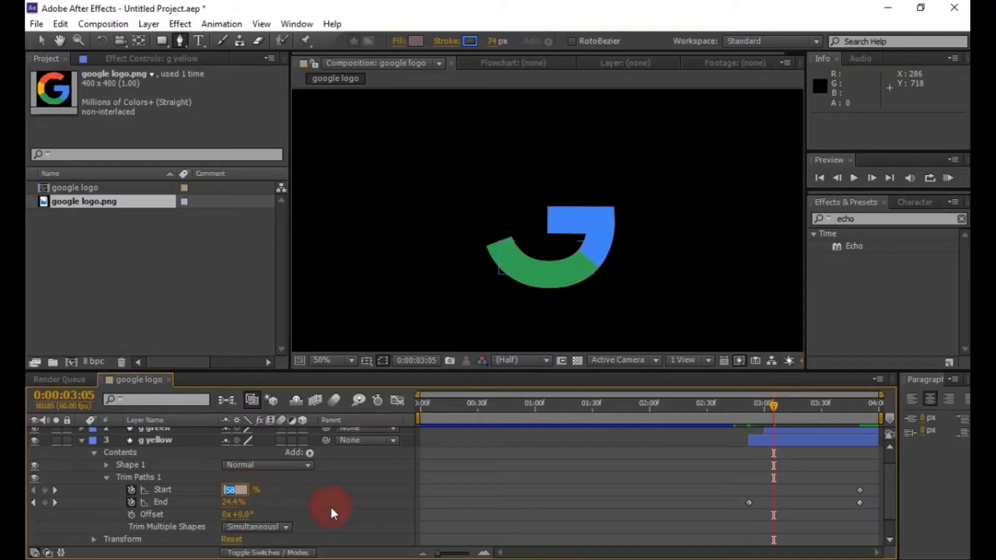
text(11)
click(337, 494)
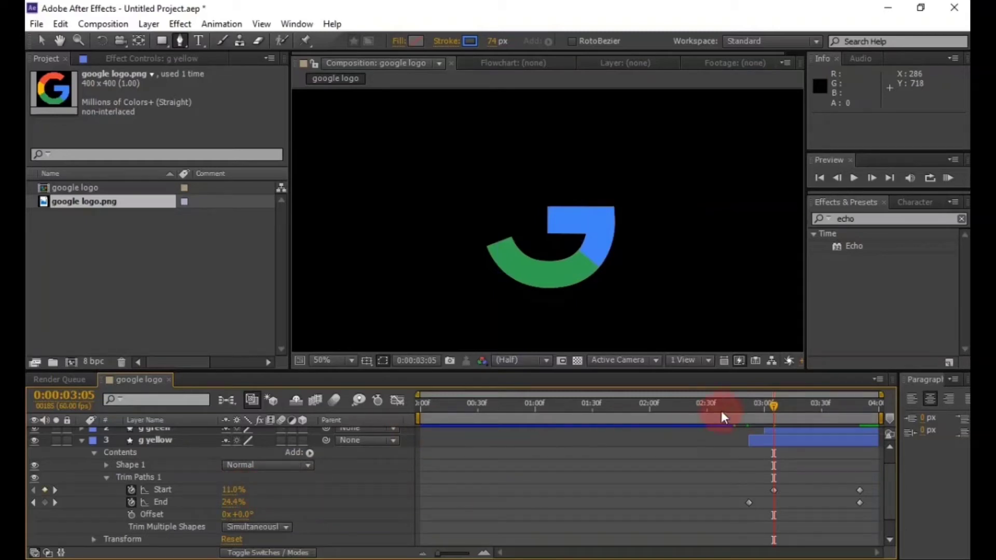
mouse_move(776, 406)
mouse_down()
mouse_move(755, 402)
mouse_move(857, 409)
mouse_up()
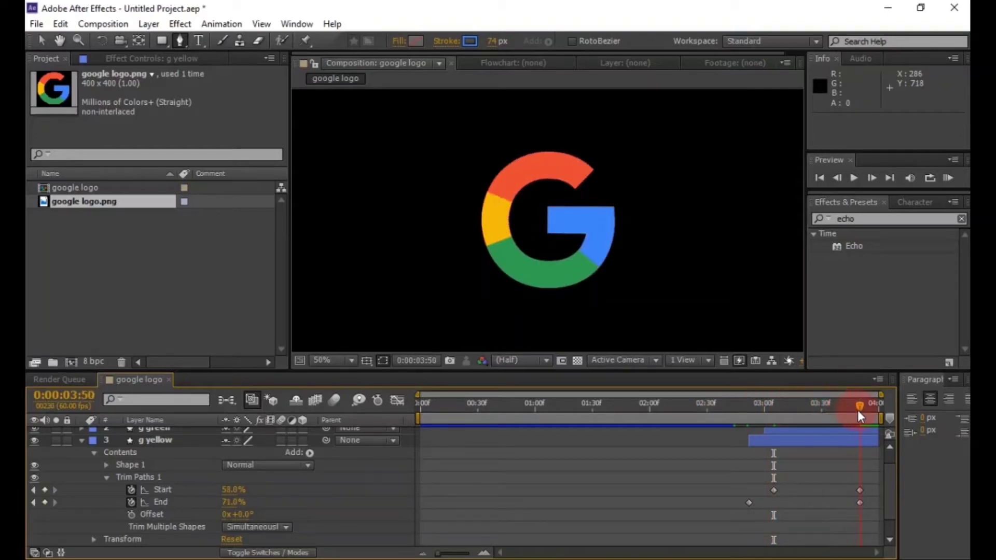
click(80, 441)
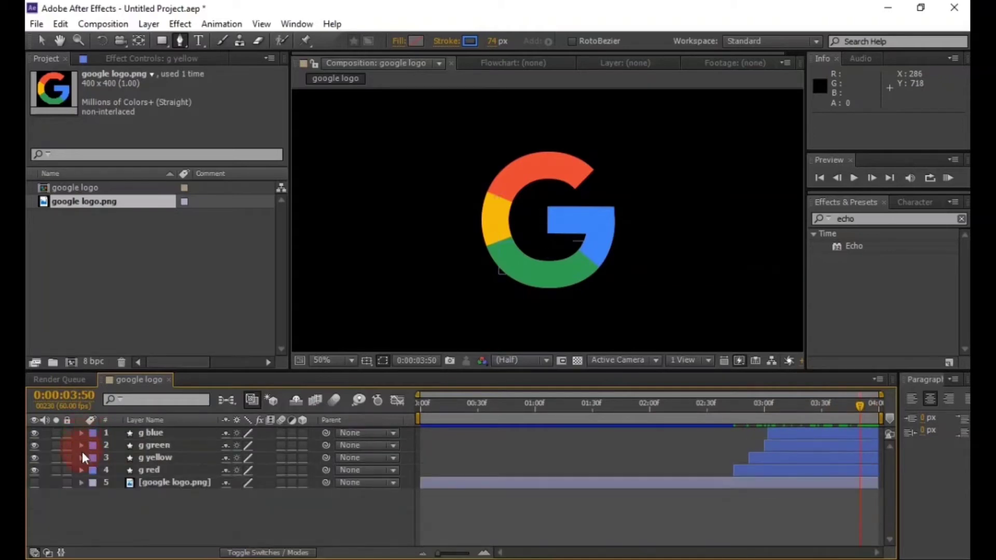
Add keyframes for the g green layer's Trim Paths Start and End at 0:00:03:45.
click(81, 445)
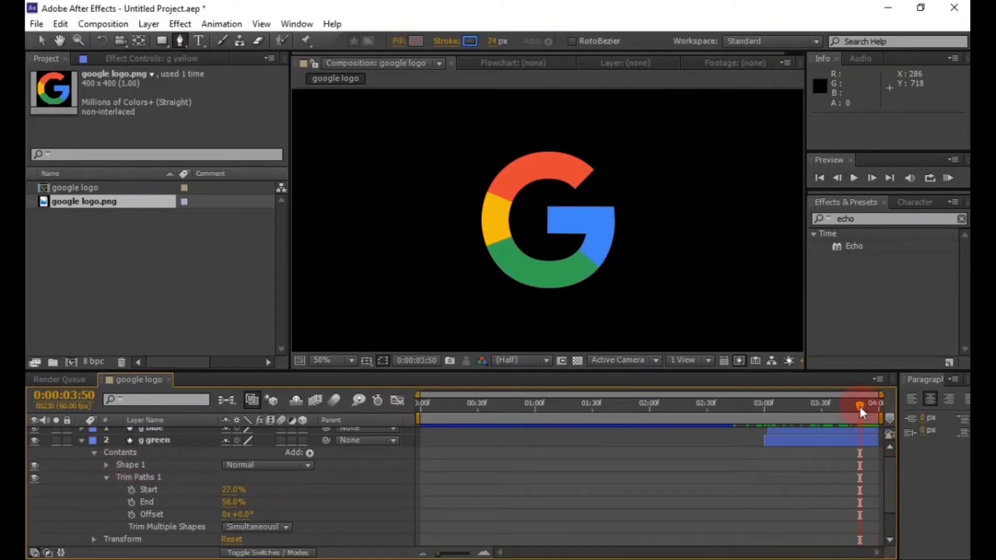
drag(861, 406, 854, 405)
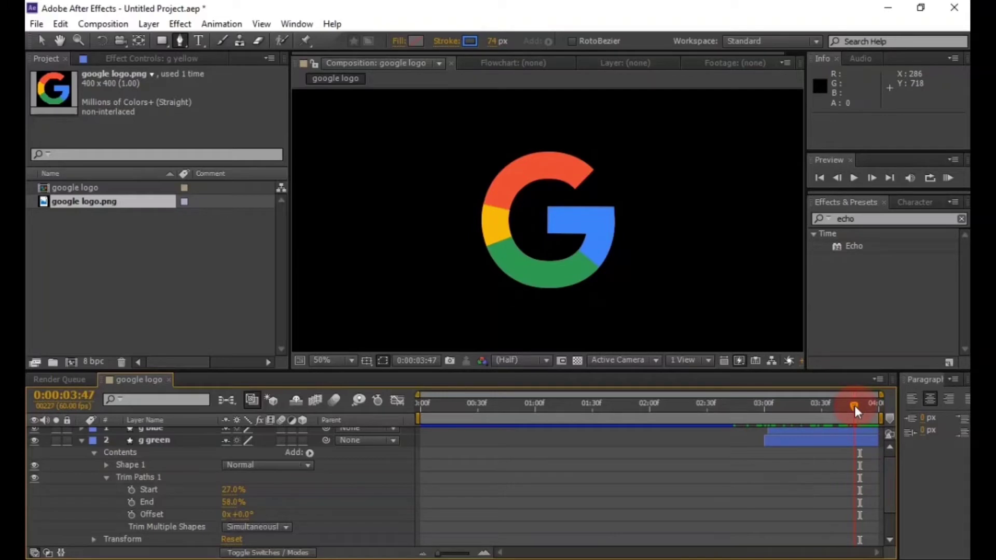
click(764, 412)
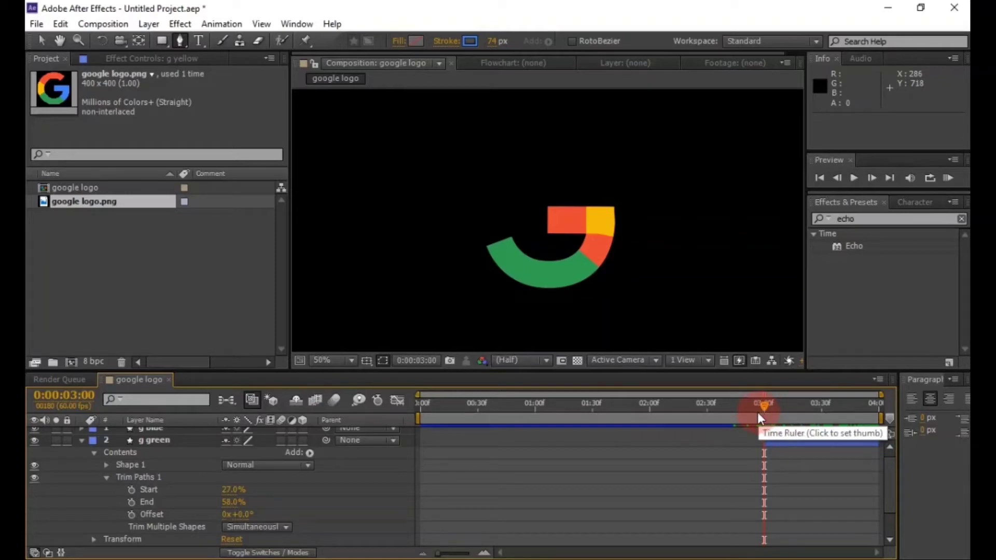
click(846, 407)
drag(847, 407, 851, 407)
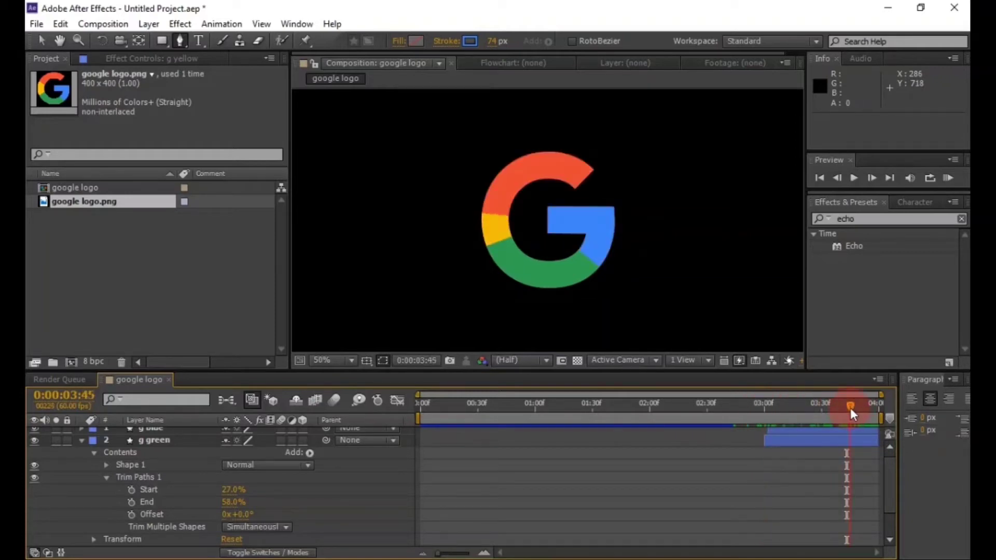
click(131, 502)
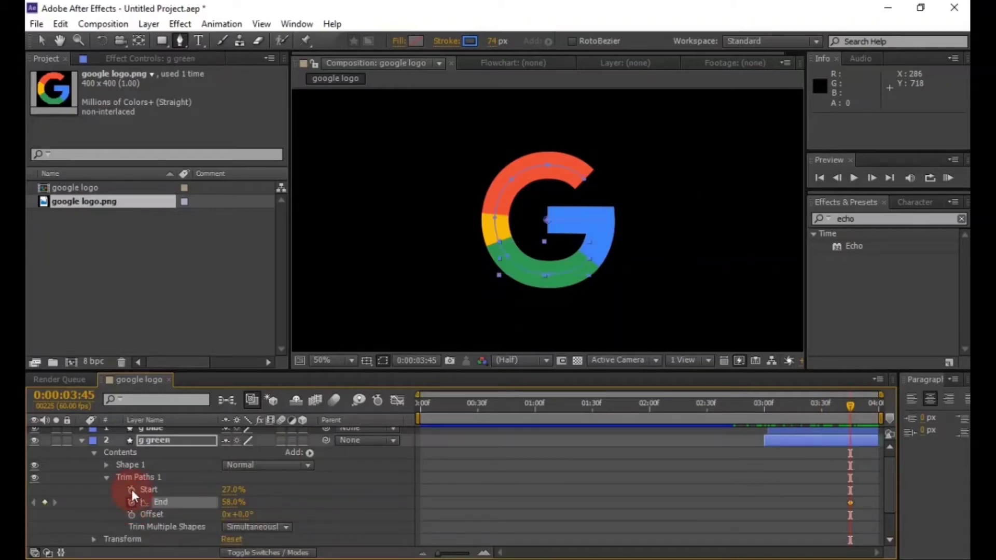
click(131, 489)
click(478, 478)
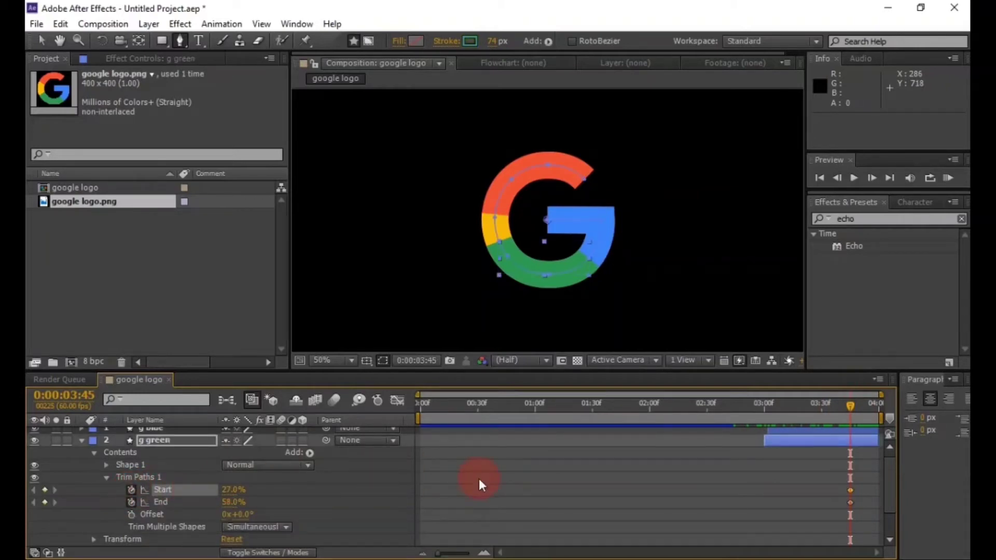
Set the g green layer's Trim Paths Start to 11% at 0:00:03:13.
drag(778, 408, 788, 405)
click(332, 489)
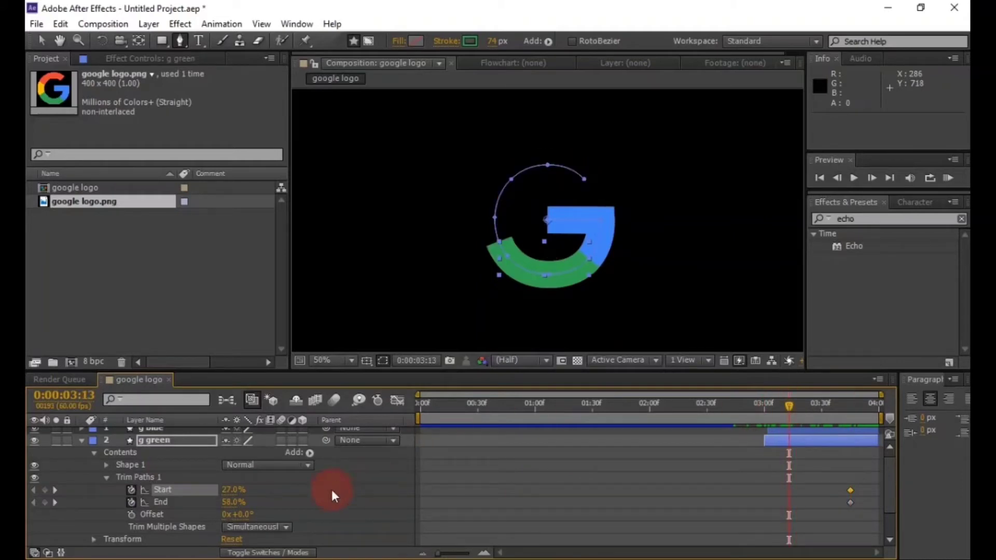
click(229, 490)
text(11)
click(303, 493)
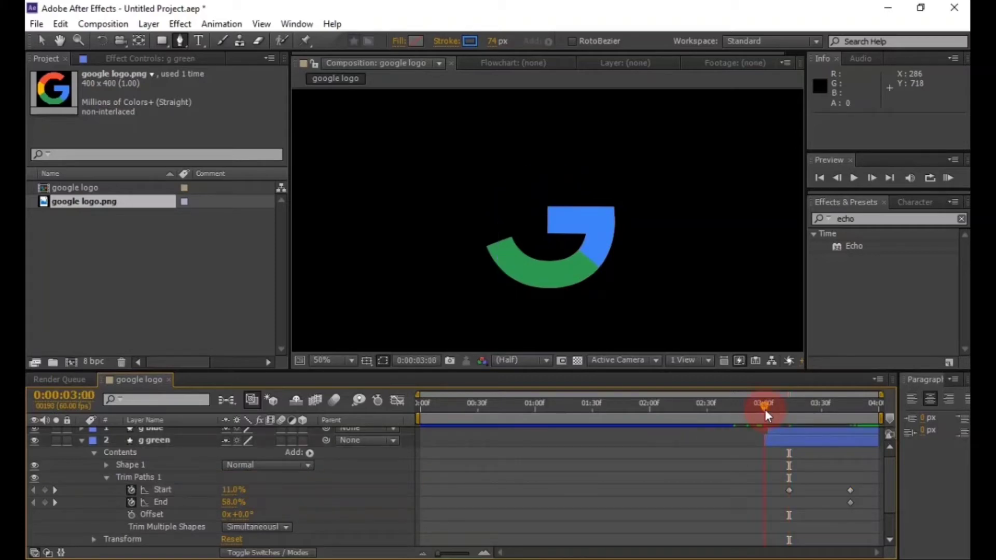
Set the g green layer's Trim Paths End to 11% at 0:00:03:00 and collapse the layer.
click(765, 409)
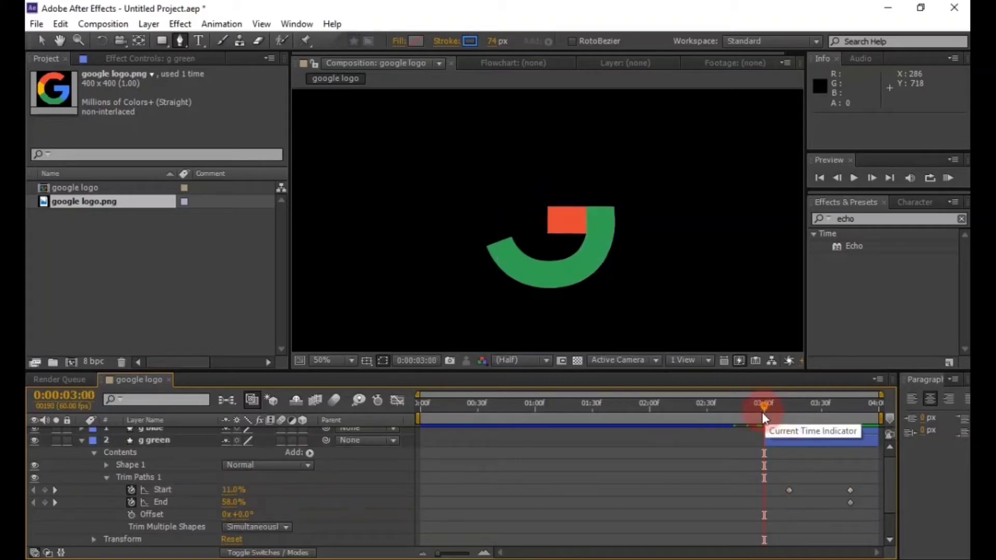
click(231, 503)
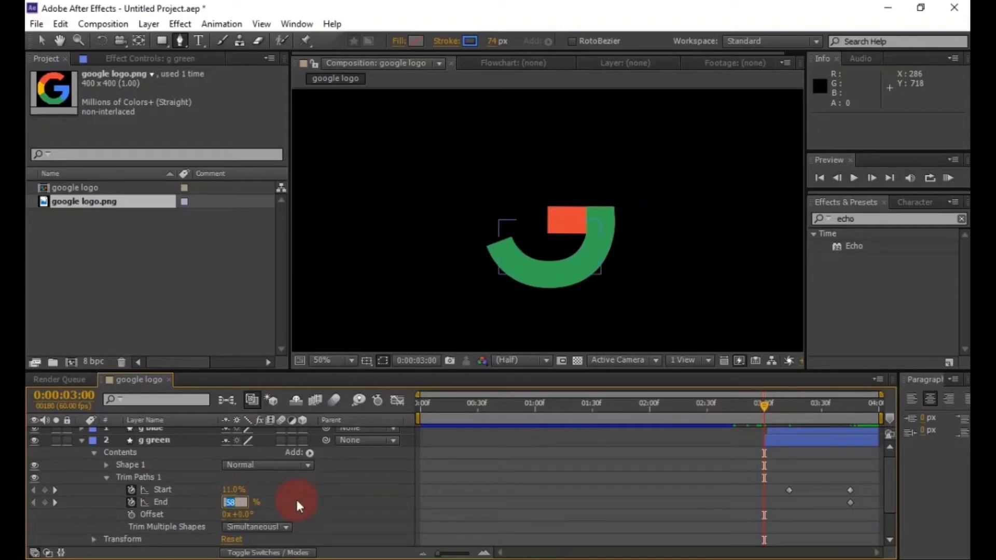
text(27)
key(Return)
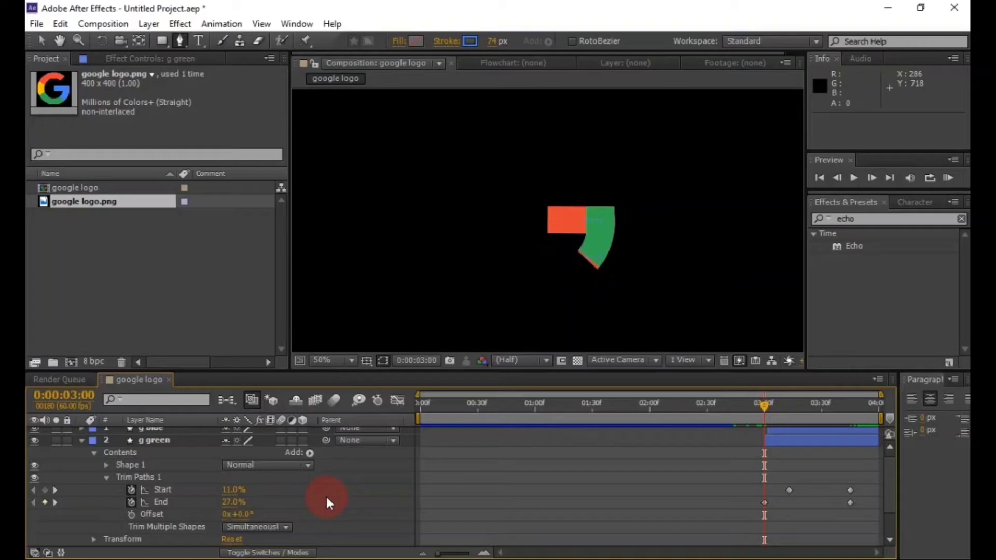
click(228, 502)
text(11)
key(Return)
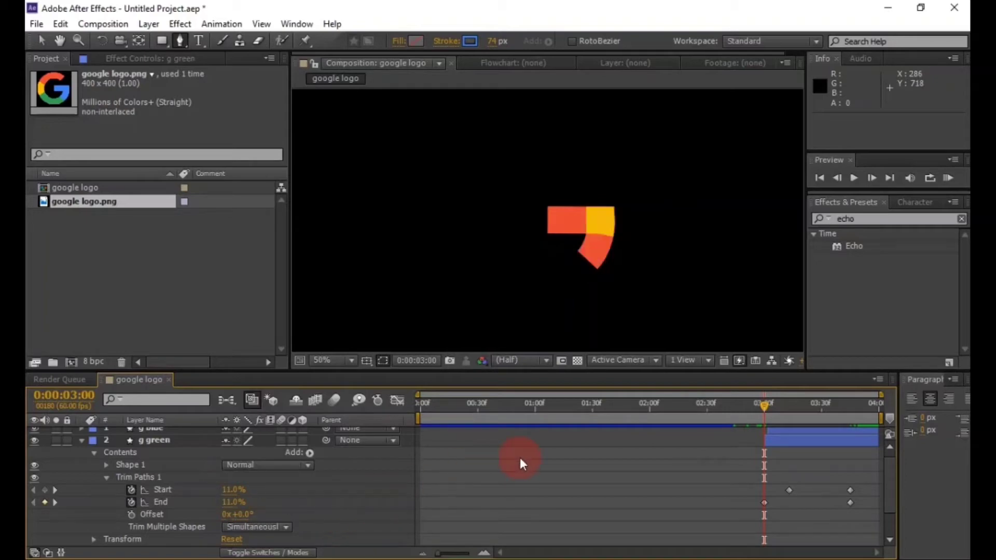
click(81, 440)
Expand the g blue layer and add keyframes for its Trim Paths Start and End at 0:00:03:32.
click(81, 434)
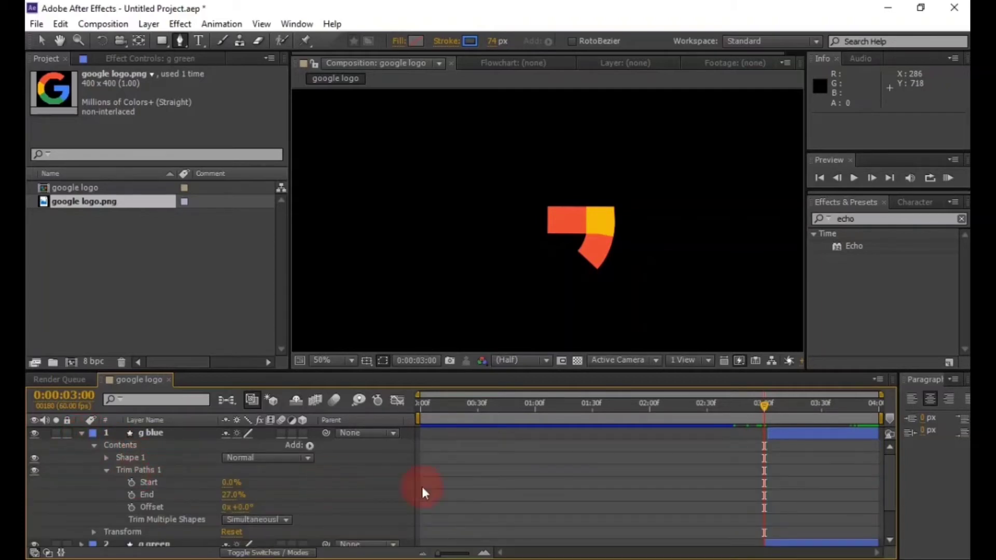
click(855, 410)
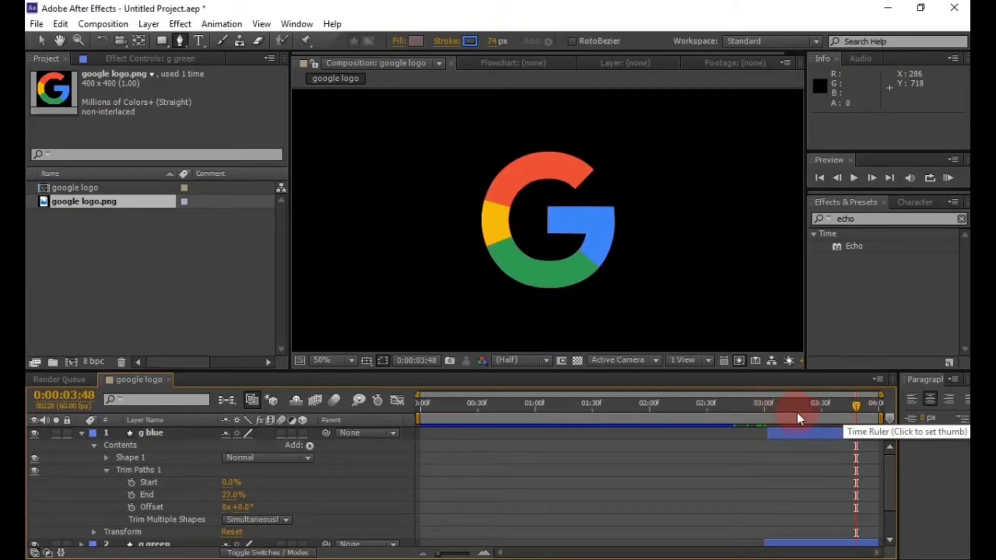
click(827, 403)
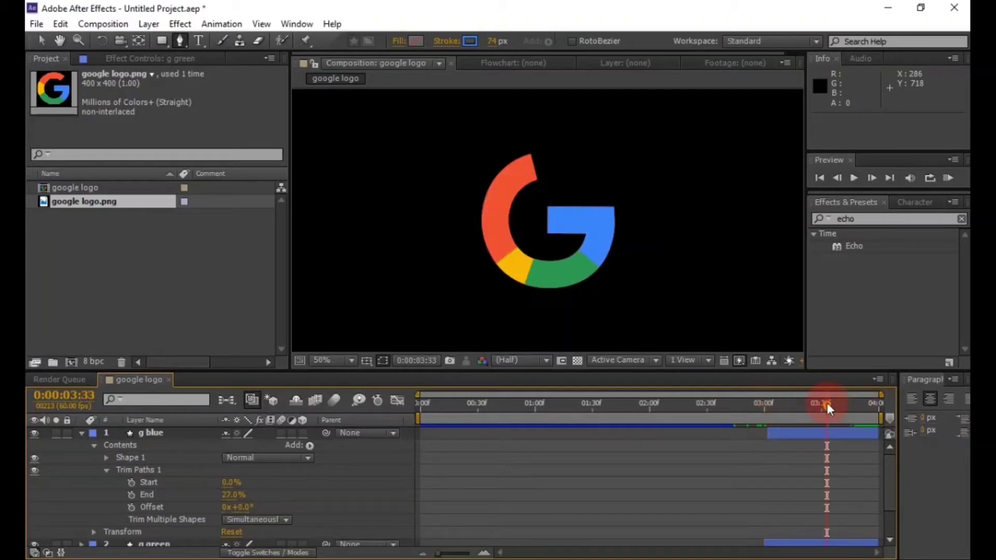
click(826, 403)
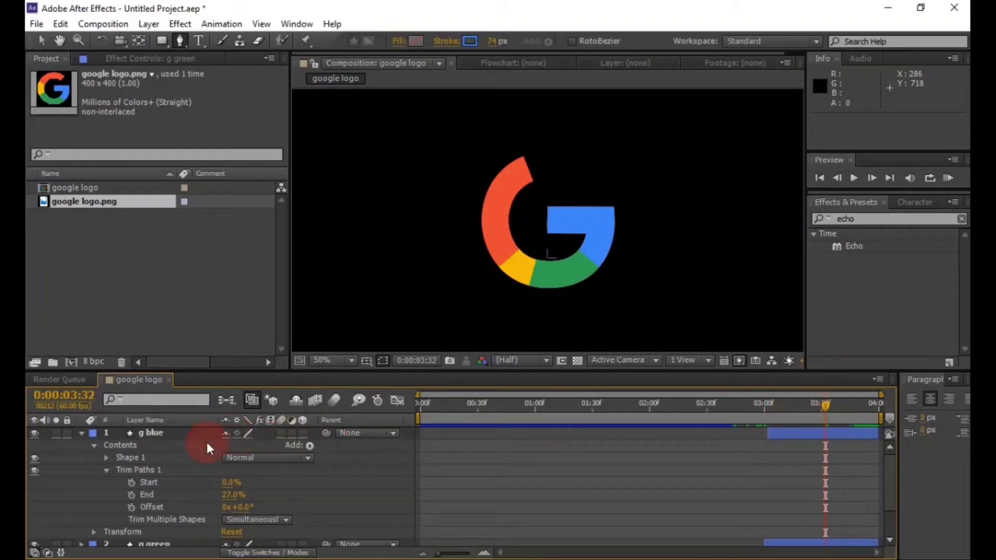
click(131, 482)
click(131, 495)
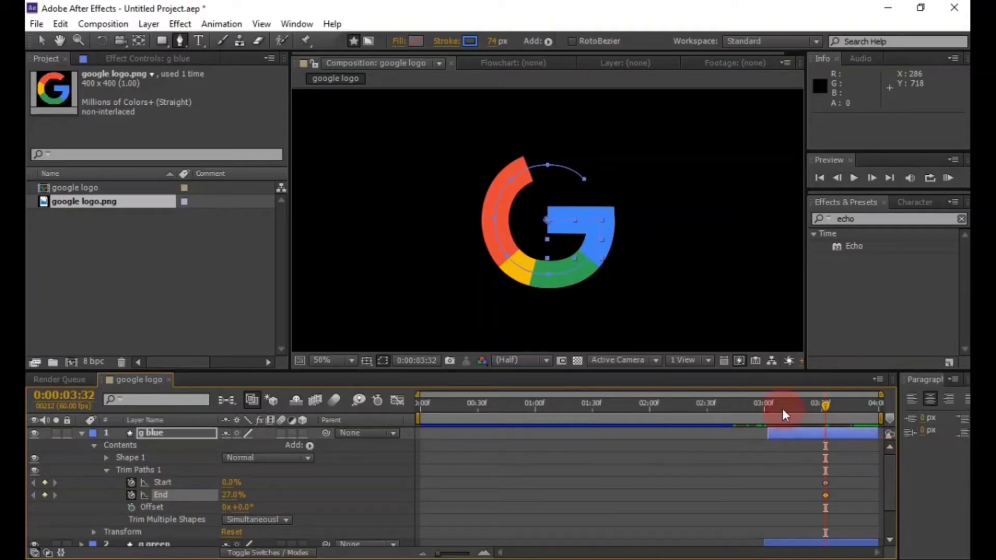
Keyframe the g blue layer's Trim Paths Start at 0:00:03:15, set its End to 0% at 0:00:03:02 and collapse the layer.
drag(780, 405, 792, 406)
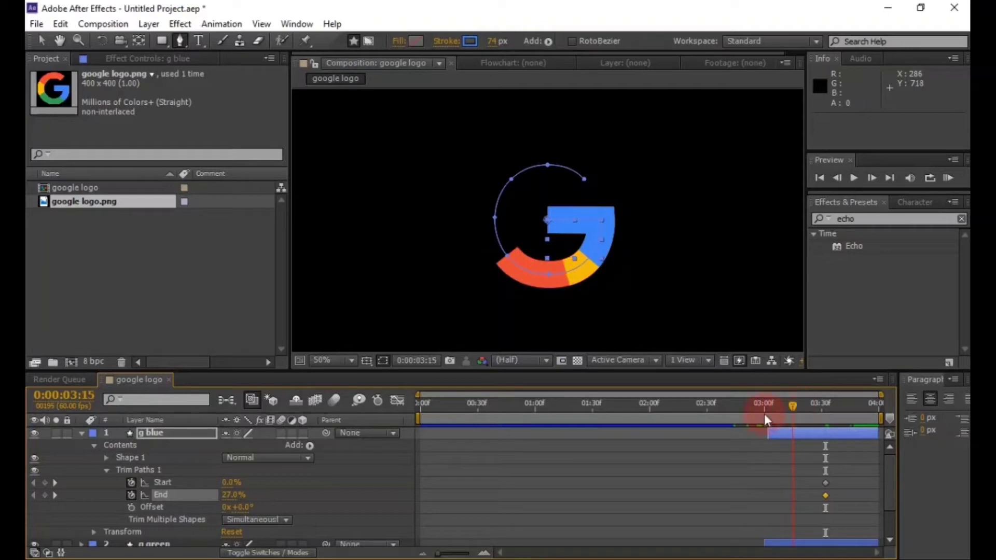
click(44, 483)
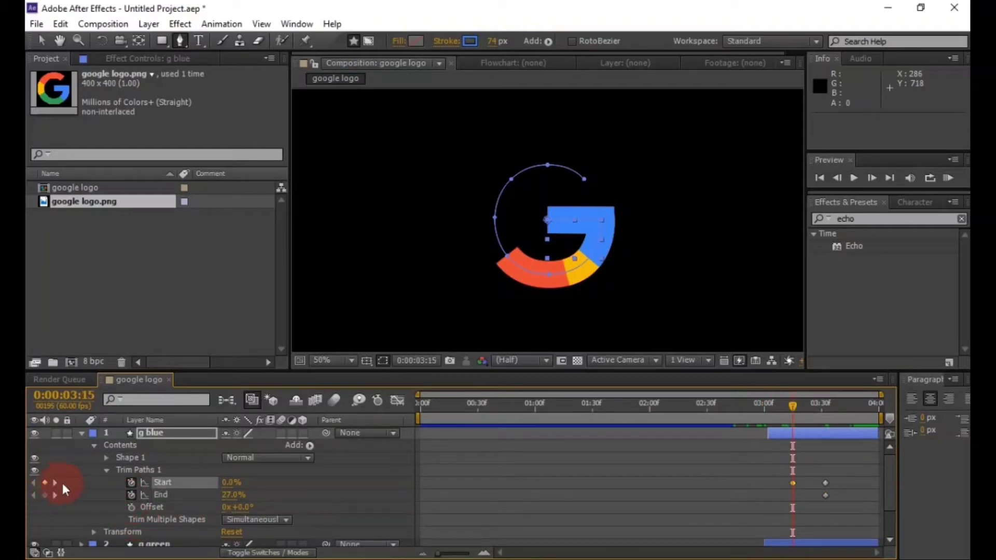
click(766, 406)
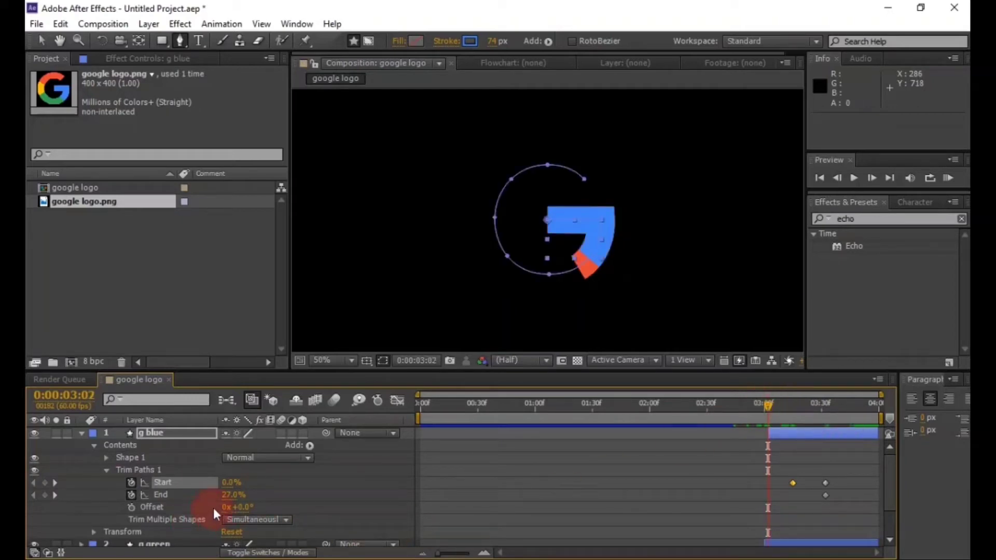
drag(231, 495, 184, 494)
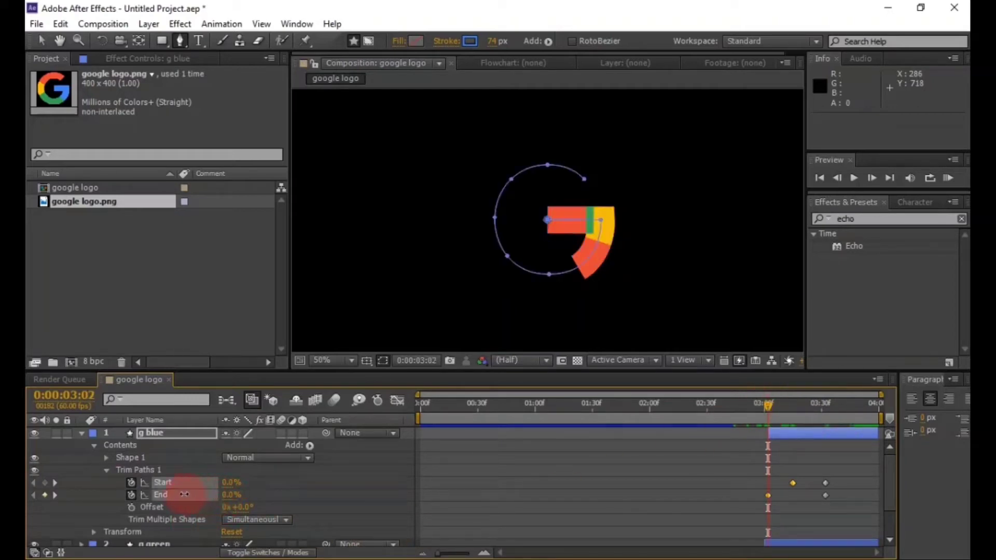
click(324, 490)
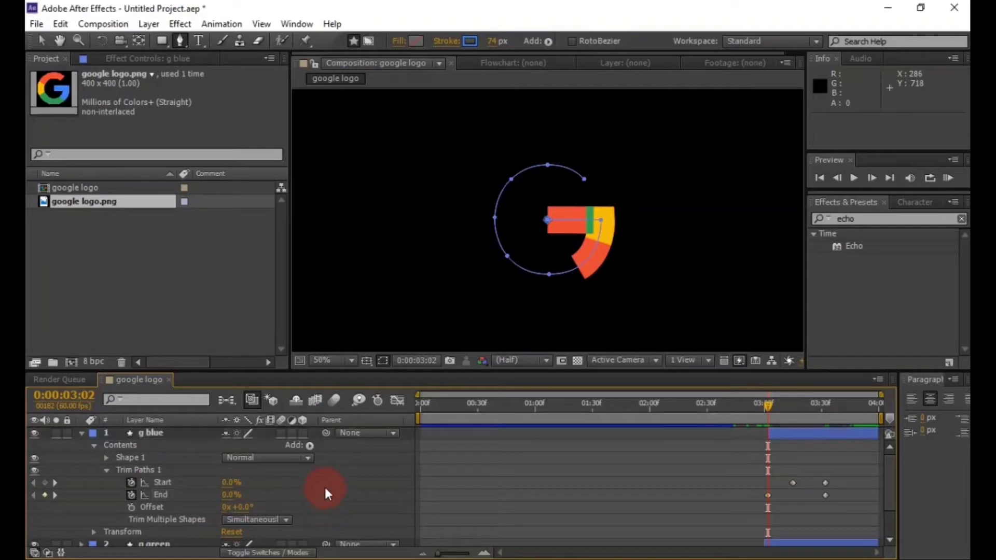
click(81, 432)
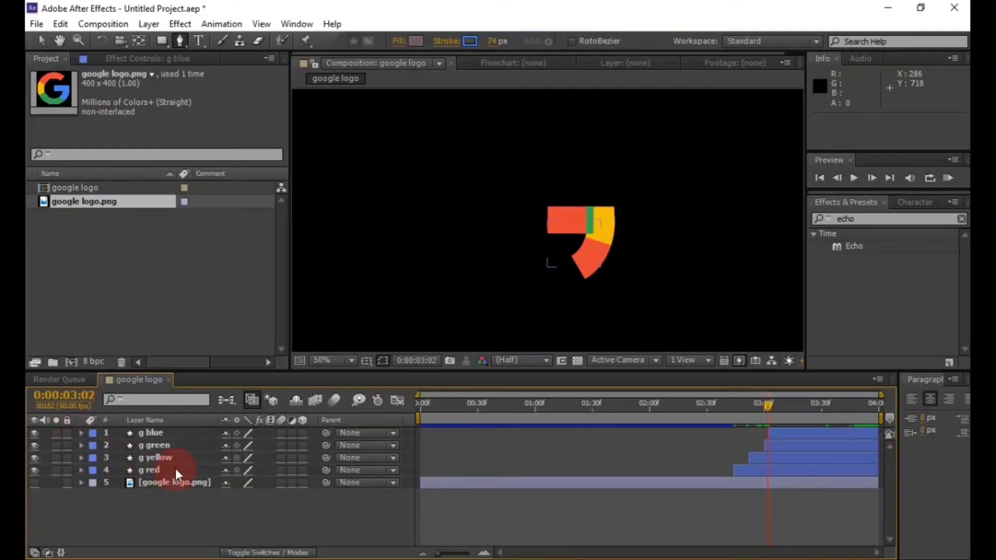
Reveal the keyframes of the g red, g yellow, g green and g blue layers and enlarge the timeline area to show them all.
click(175, 469)
ctrl+click(175, 458)
ctrl+click(174, 445)
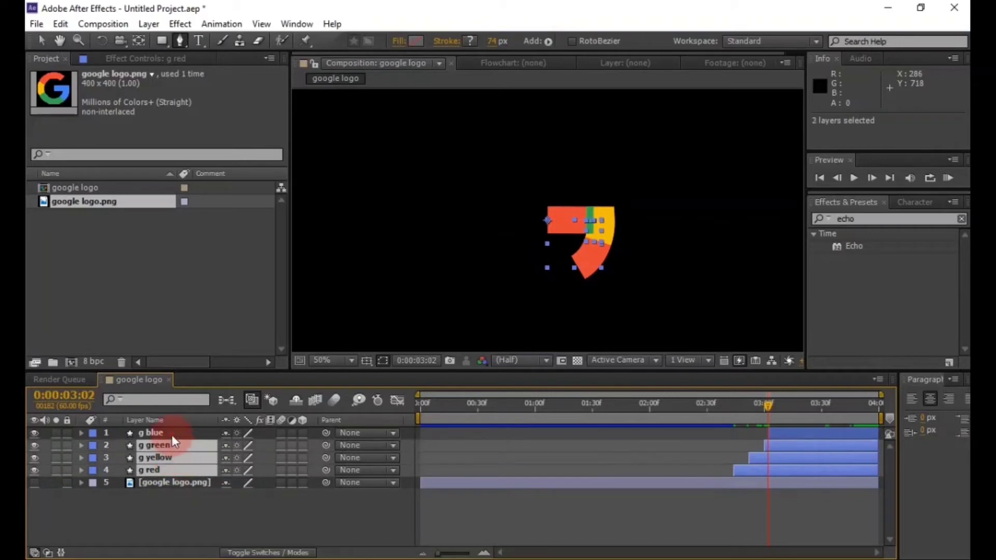
ctrl+click(173, 435)
key(u)
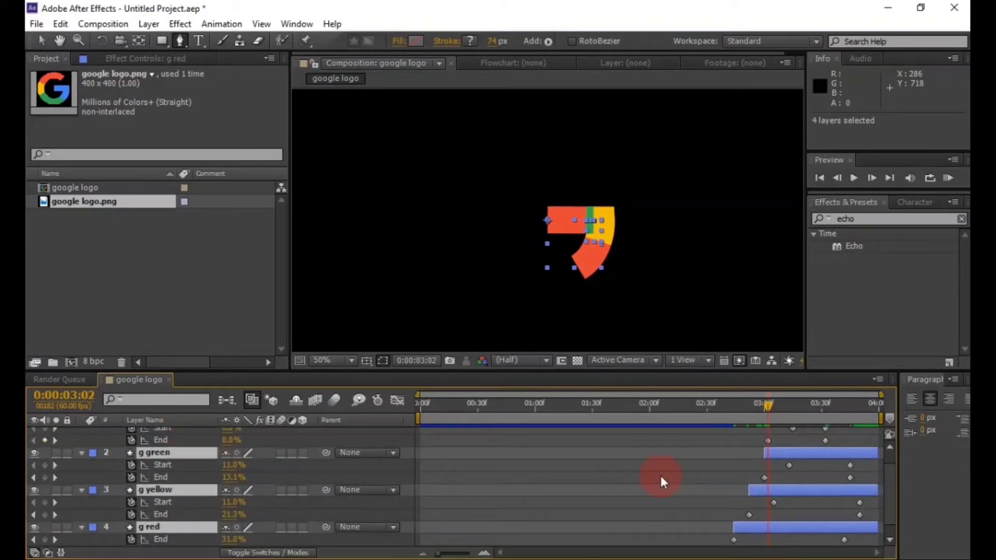
drag(622, 369, 615, 263)
Apply Easy Ease to the final Trim Paths keyframes of all four g layers.
drag(811, 338, 822, 353)
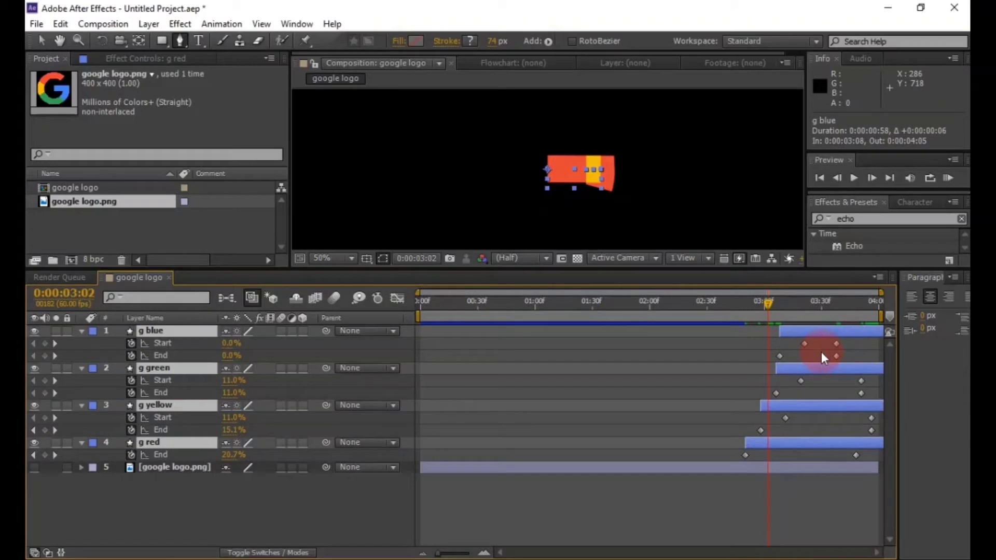
key(ctrl+z)
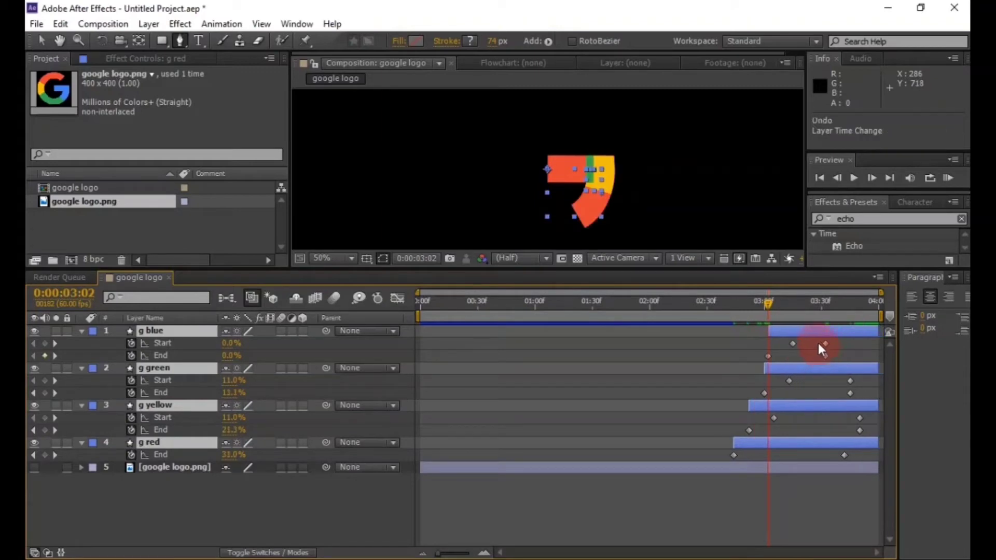
drag(821, 342, 848, 459)
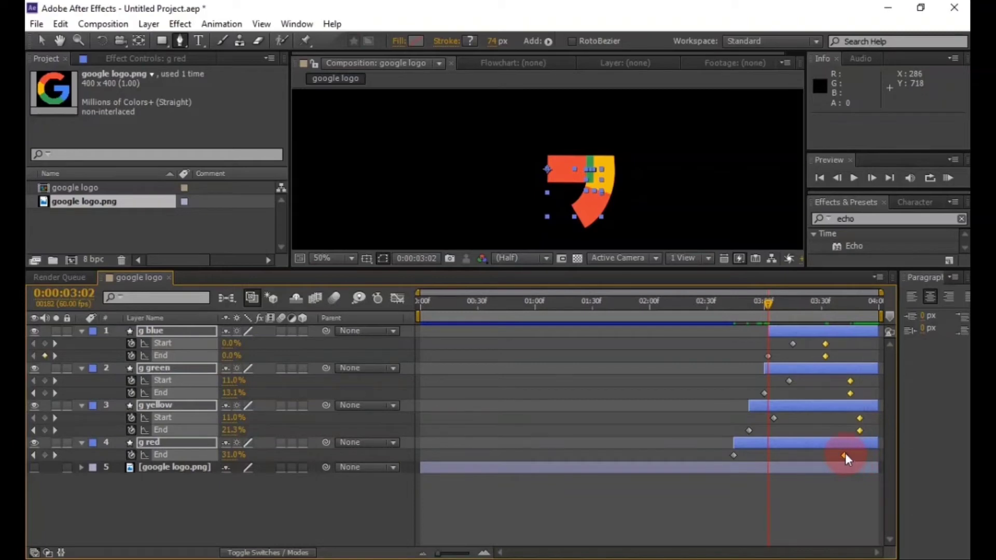
right_click(845, 453)
mouse_move(847, 447)
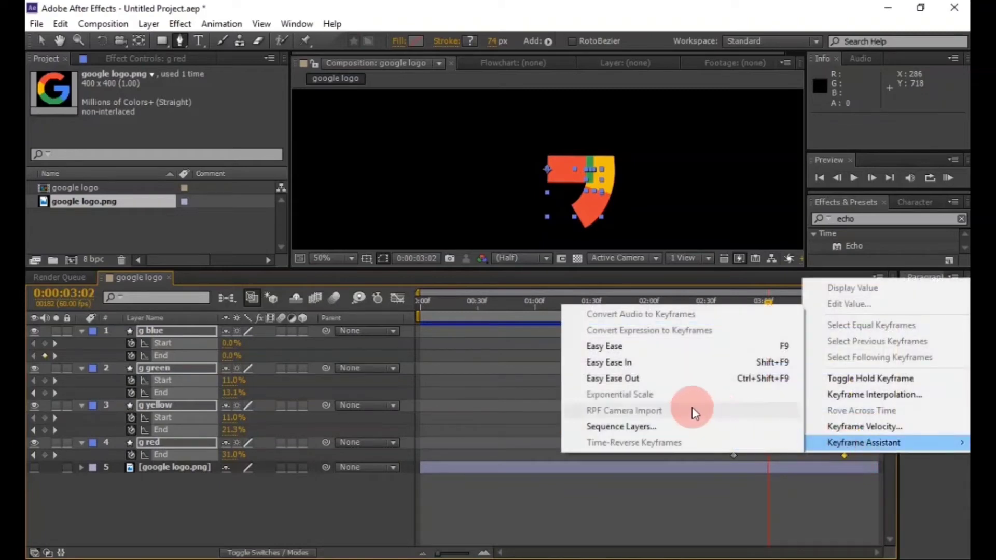
click(602, 354)
click(289, 514)
click(95, 341)
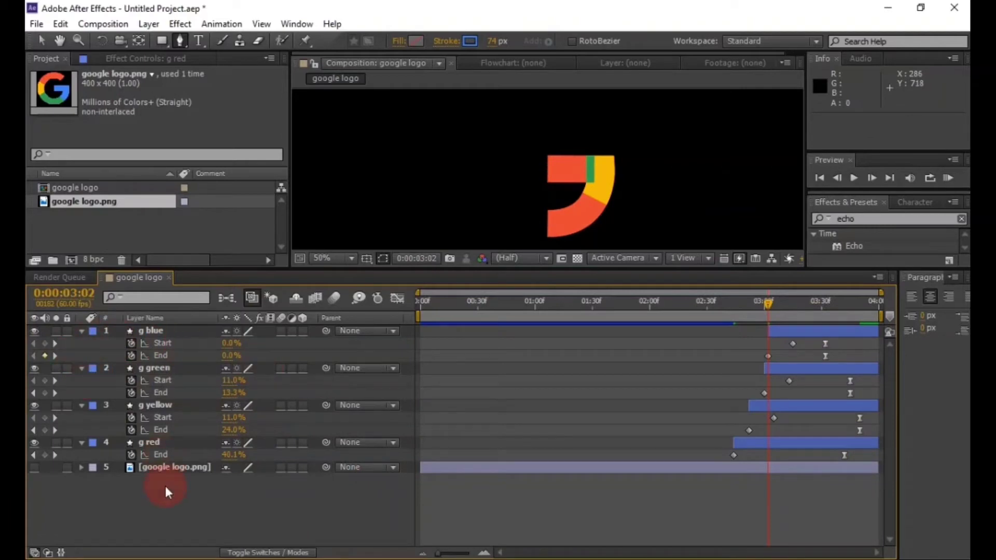
Collapse and hide the four g layers, and return the current time to 0:00:00:00.
drag(171, 500, 185, 330)
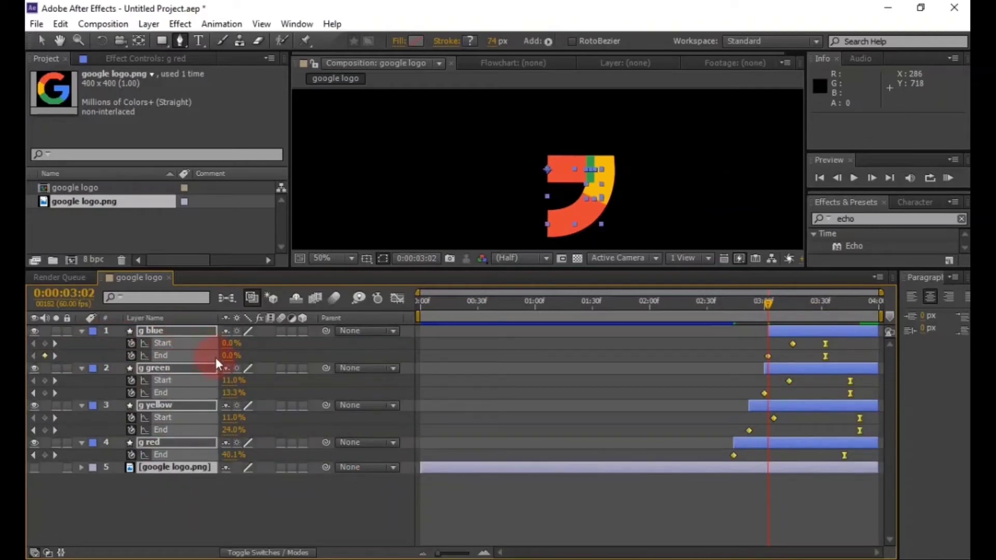
key(u)
click(209, 455)
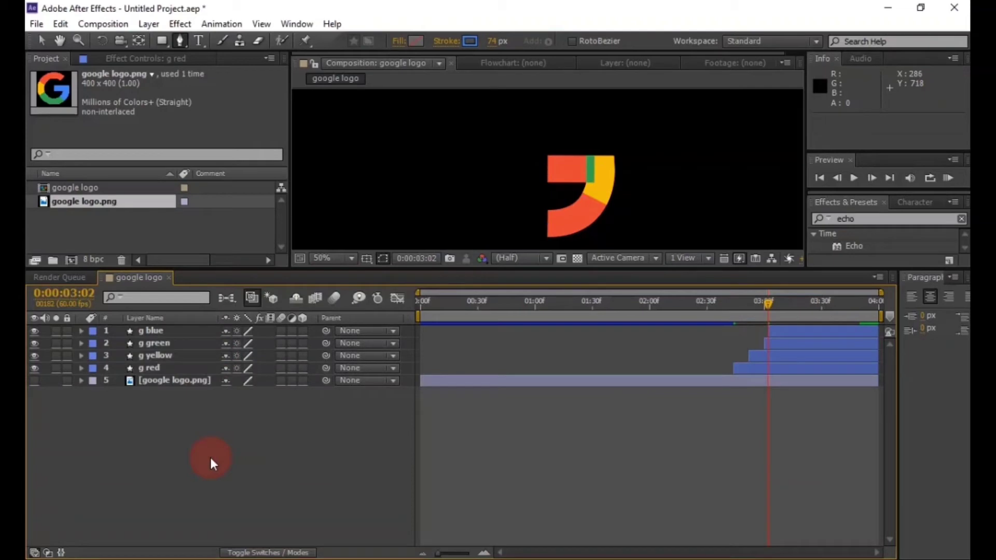
drag(34, 363, 29, 331)
click(416, 316)
click(421, 305)
Create a new shape layer and add an ellipse path and a fill to its contents.
right_click(189, 431)
mouse_move(391, 284)
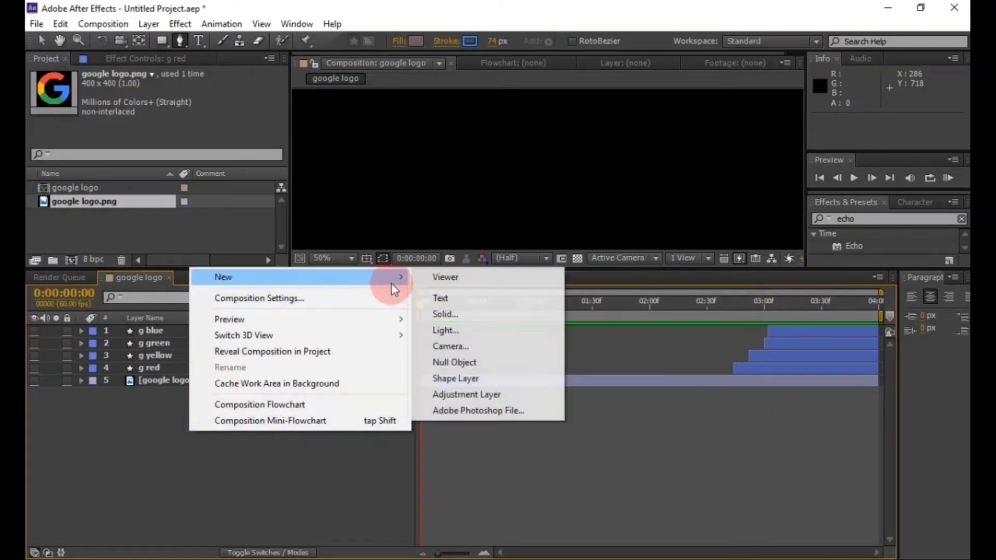
click(447, 373)
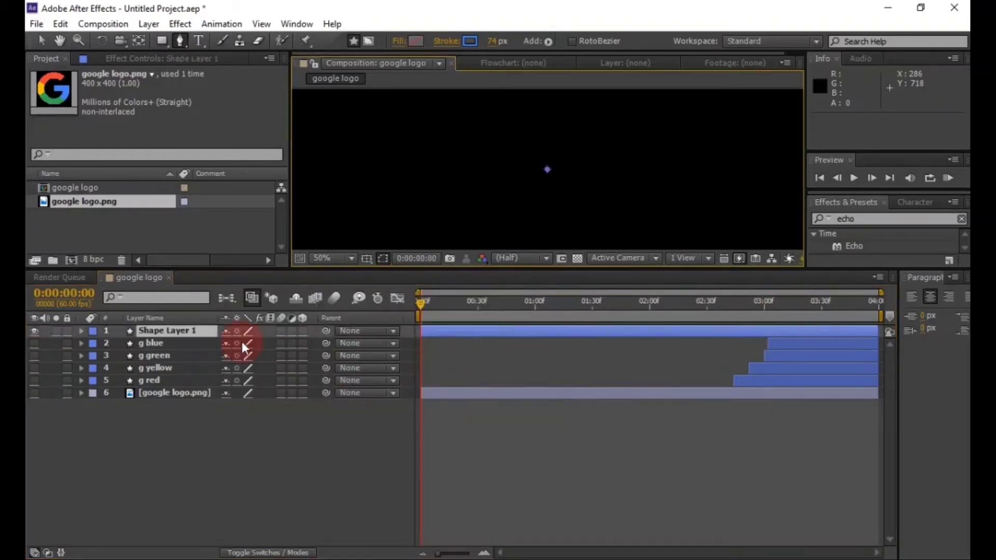
click(81, 331)
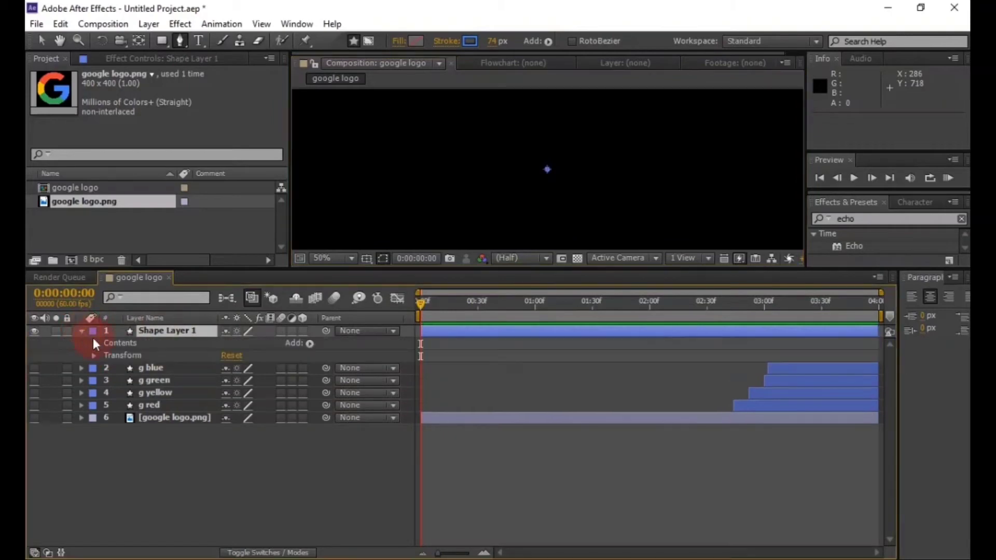
click(309, 343)
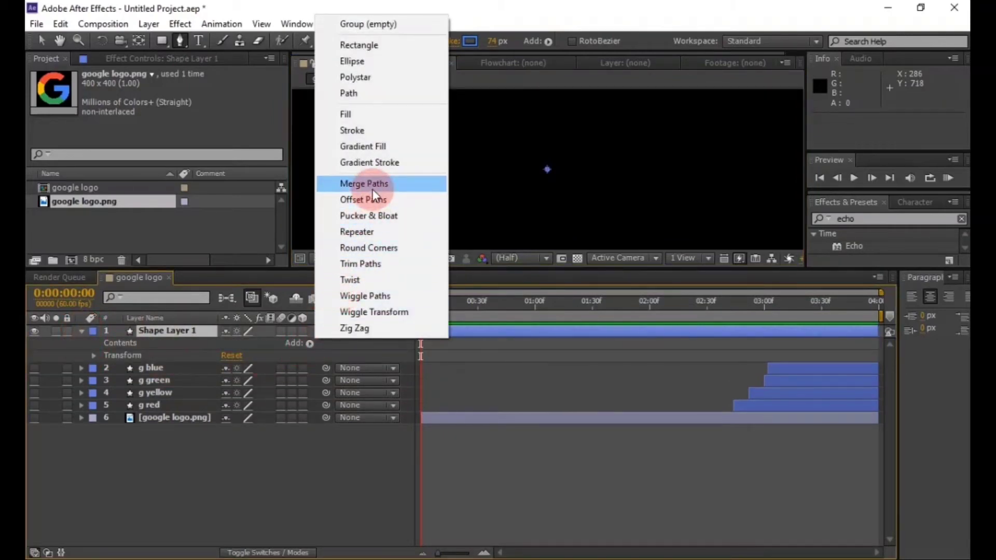
click(365, 61)
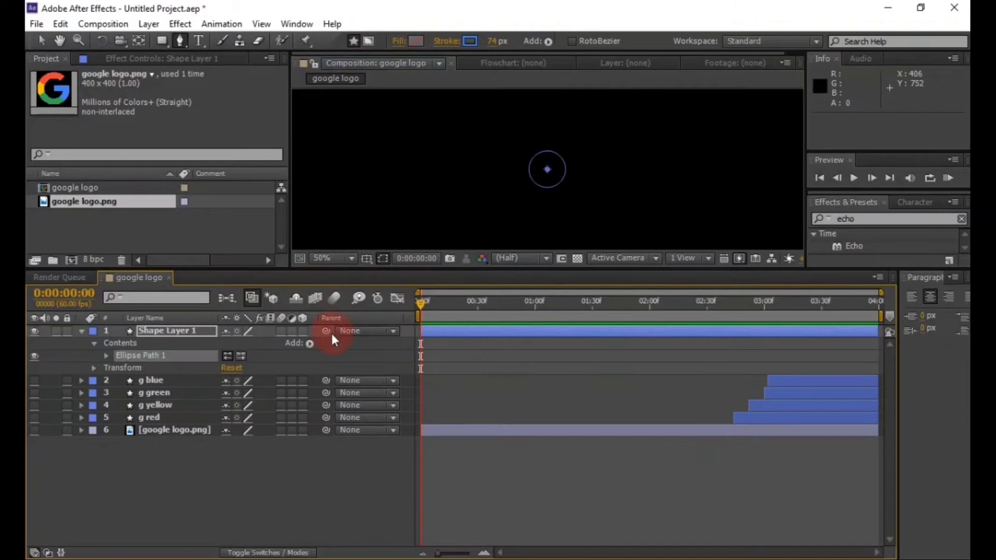
click(310, 343)
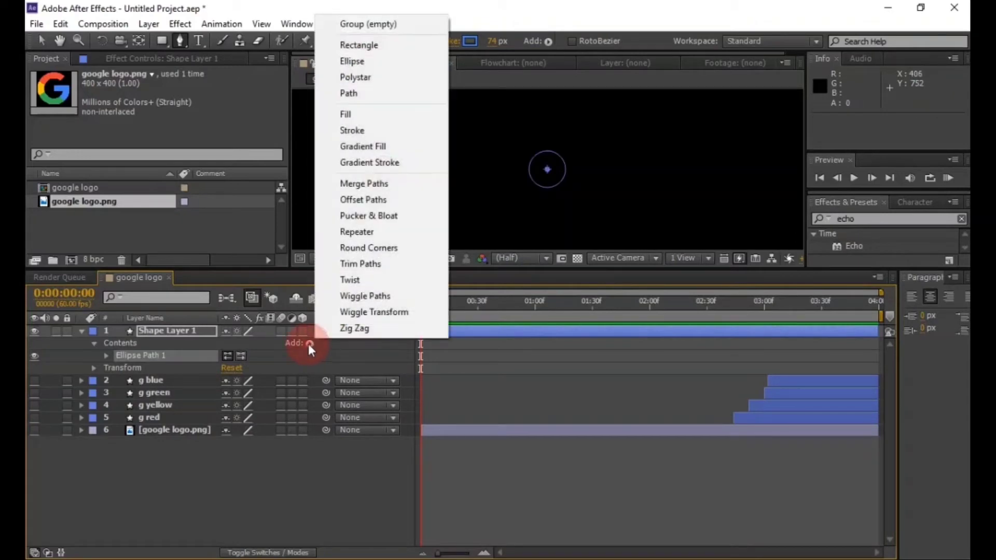
click(370, 120)
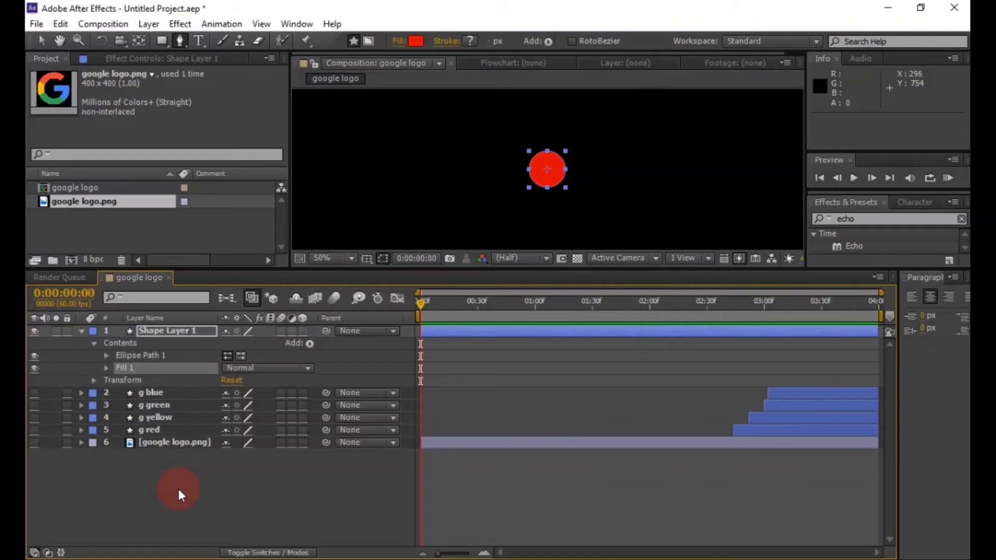
Set the ellipse path's size to 76 by 76 and its position to -100, 0.
click(106, 356)
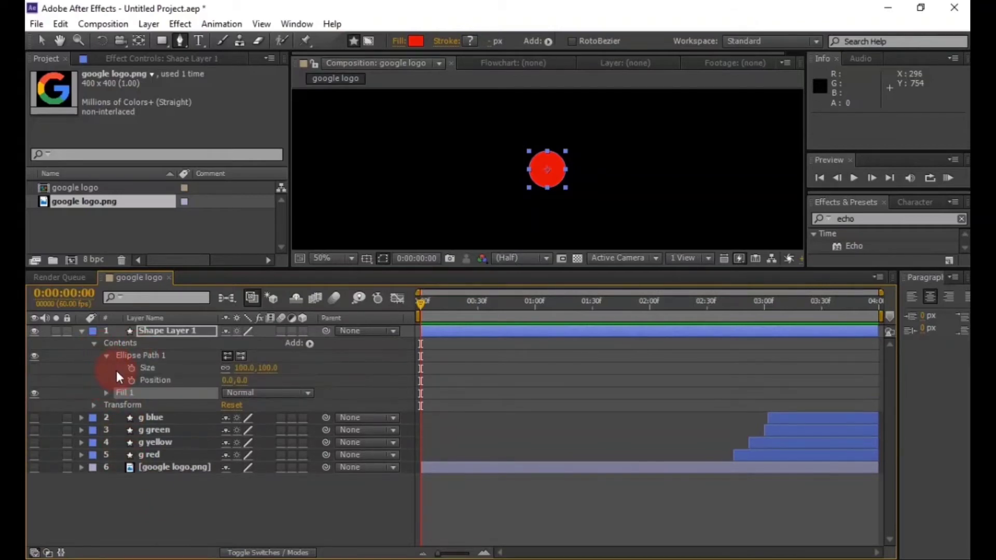
click(245, 368)
text(76)
key(Return)
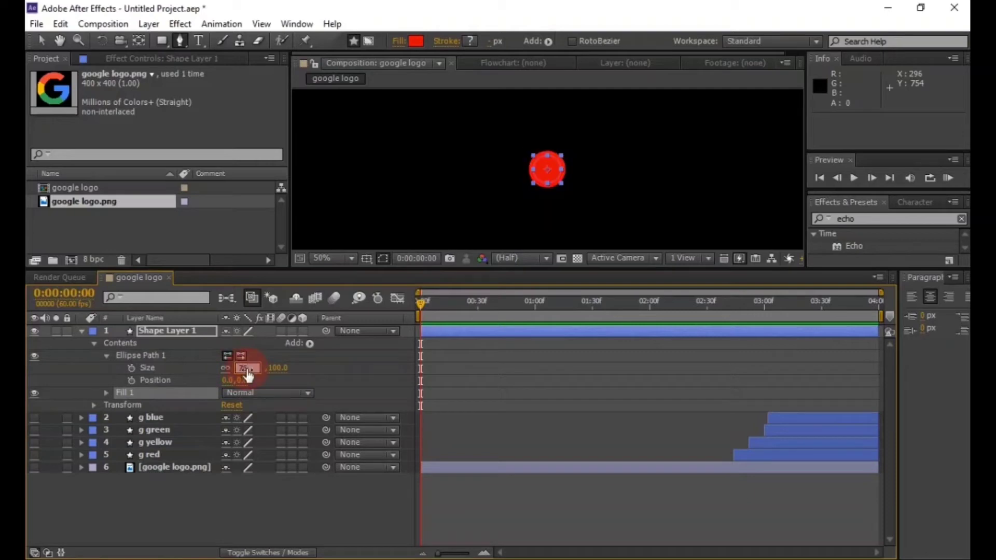
click(235, 381)
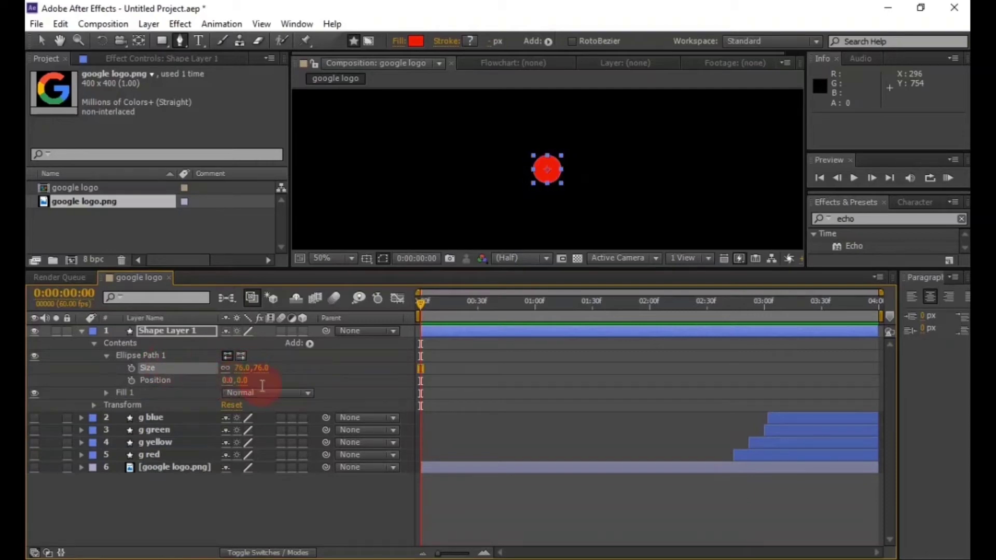
text(-10)
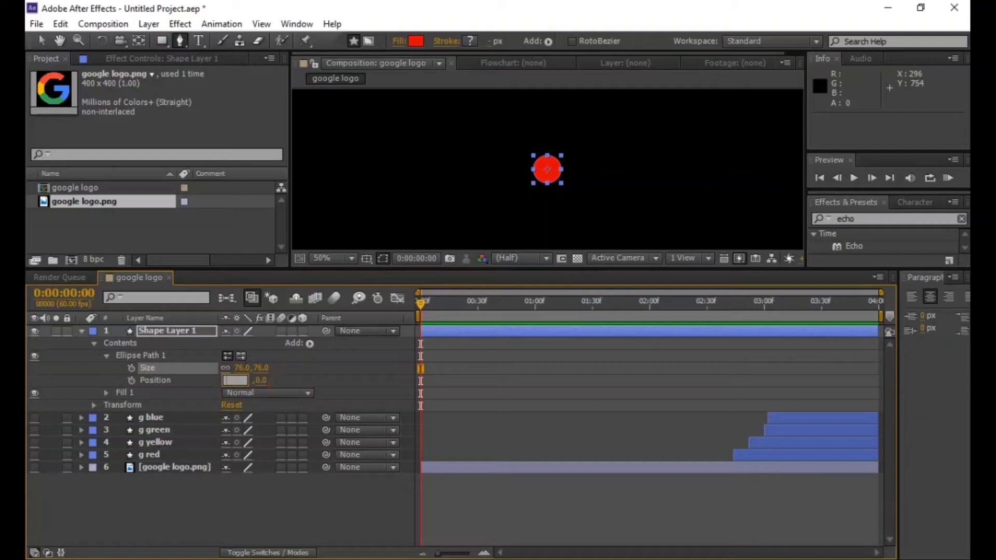
text(0)
click(291, 388)
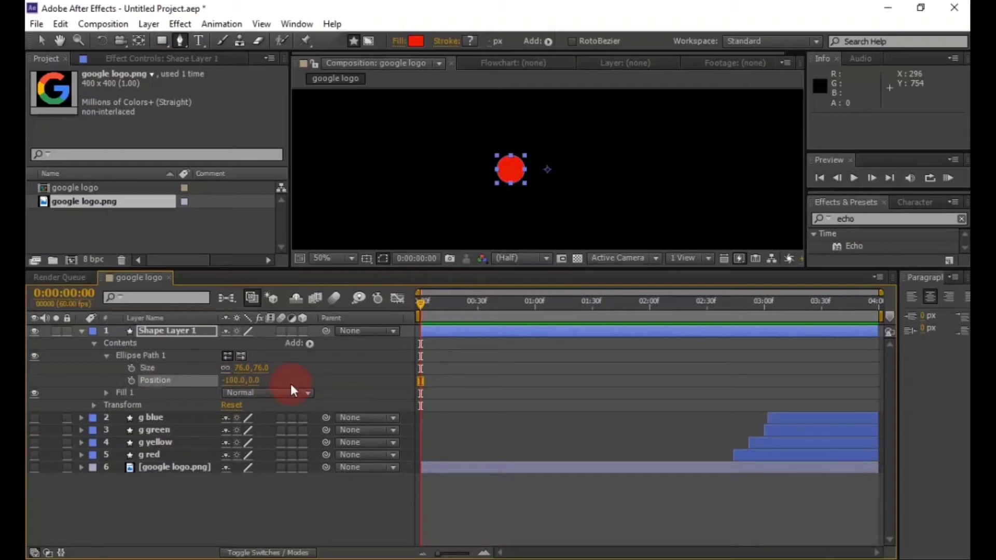
Collapse Shape Layer 1, enlarge the composition viewer area and set its magnification to Fit up to 100%.
click(81, 330)
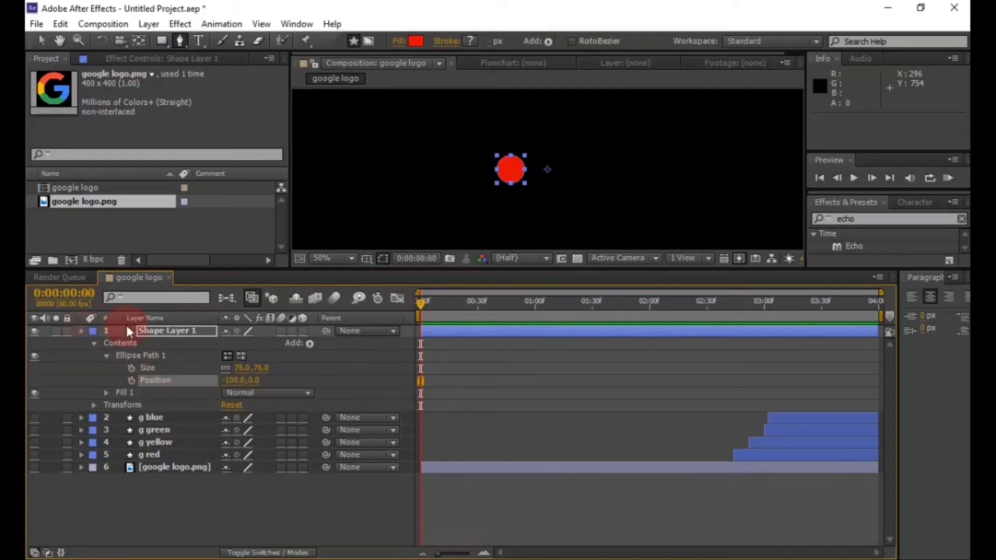
drag(415, 268, 333, 349)
click(324, 345)
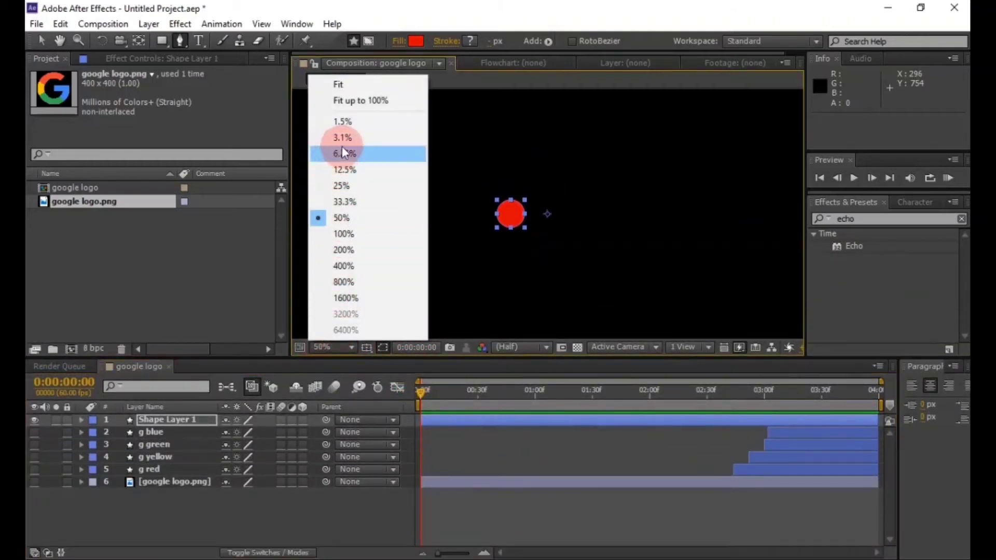
click(323, 102)
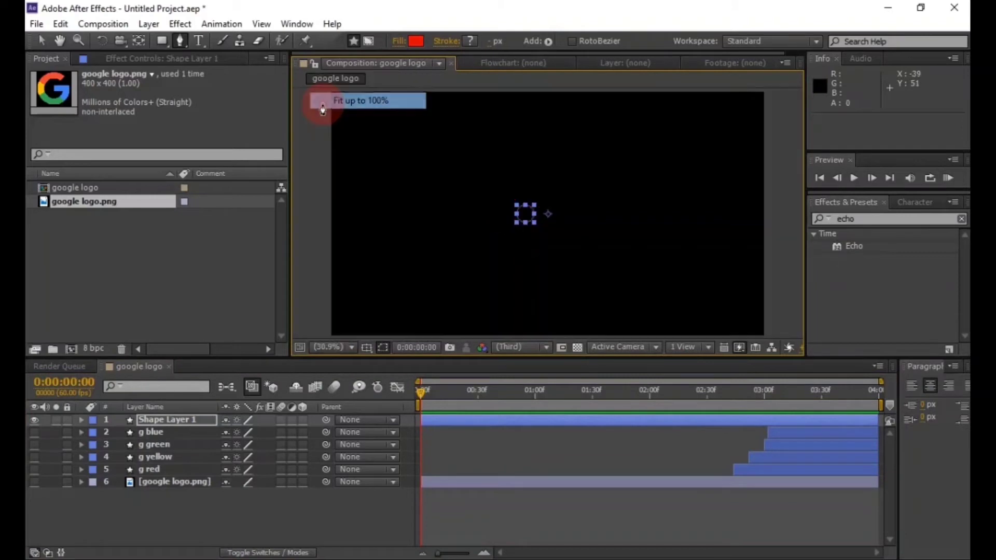
click(181, 517)
Duplicate Shape Layer 1 three times to get four circle layers.
click(162, 418)
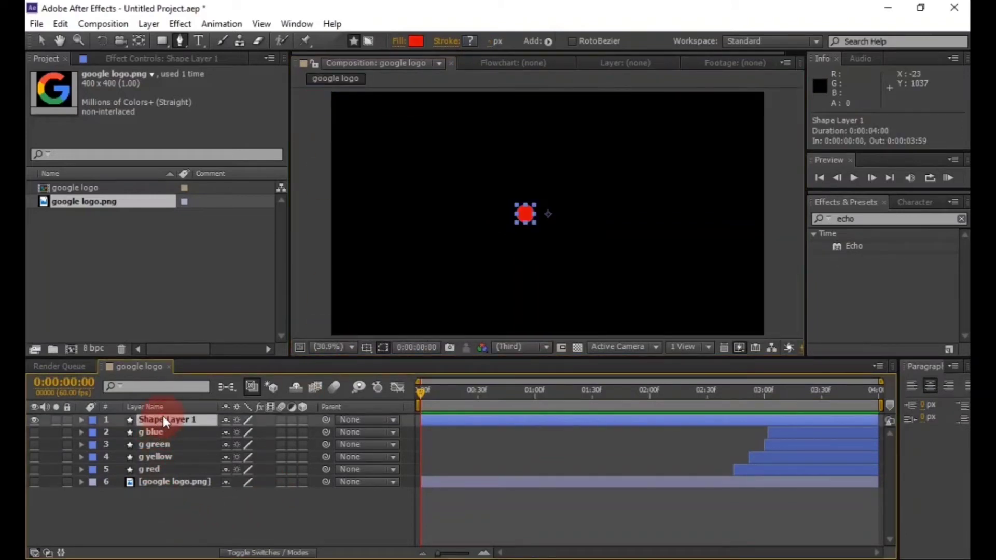
key(ctrl+d)
key(ctrl+d)
key(ctrl+d)
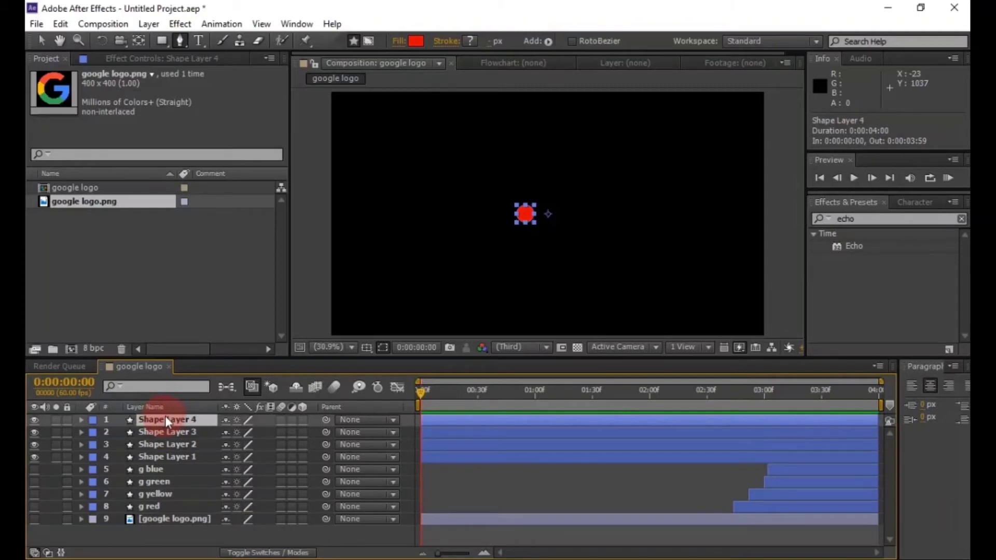
Rename Shape Layer 4 as blue circle and Shape Layer 3 as green circle.
key(Return)
key(BackSpace)
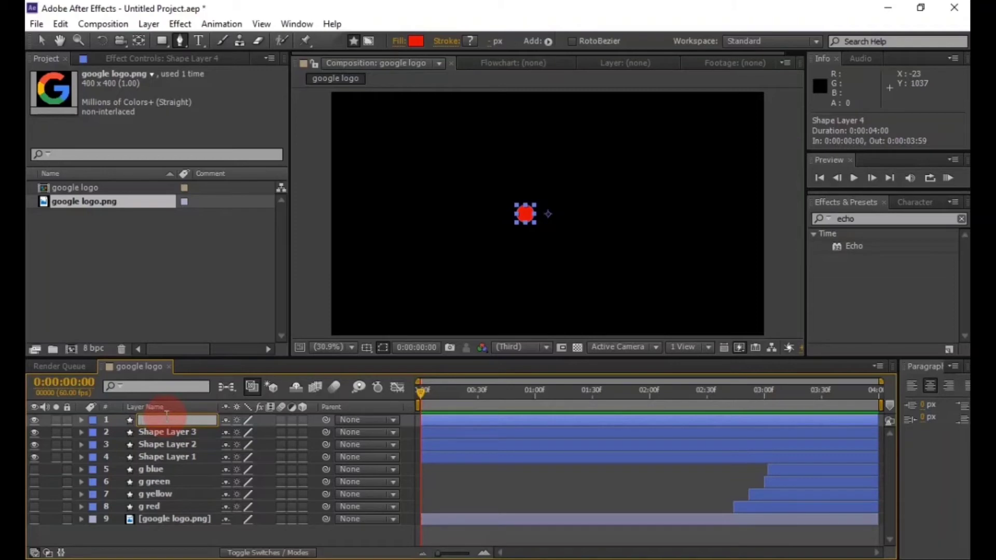
text(blue circle)
click(147, 434)
key(Return)
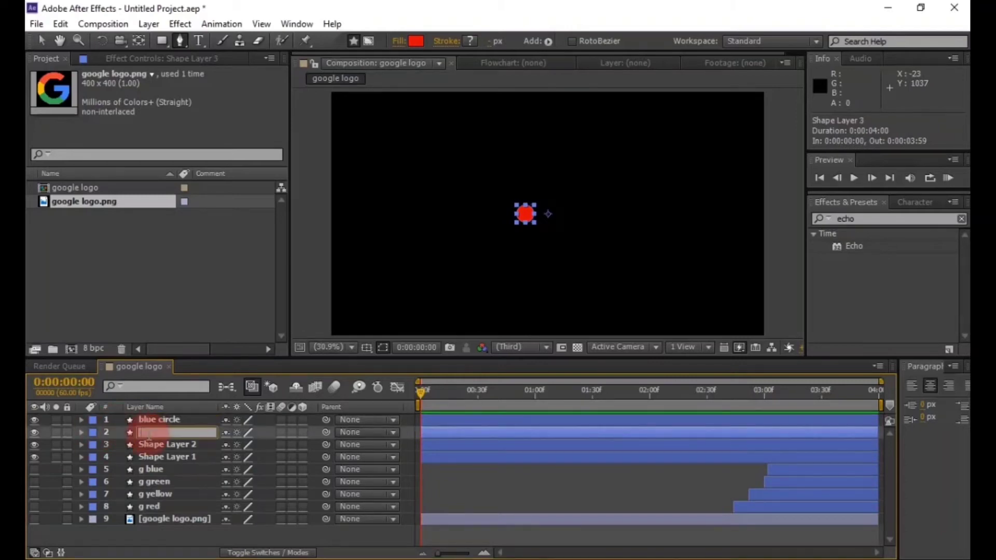
text(green circle)
key(Return)
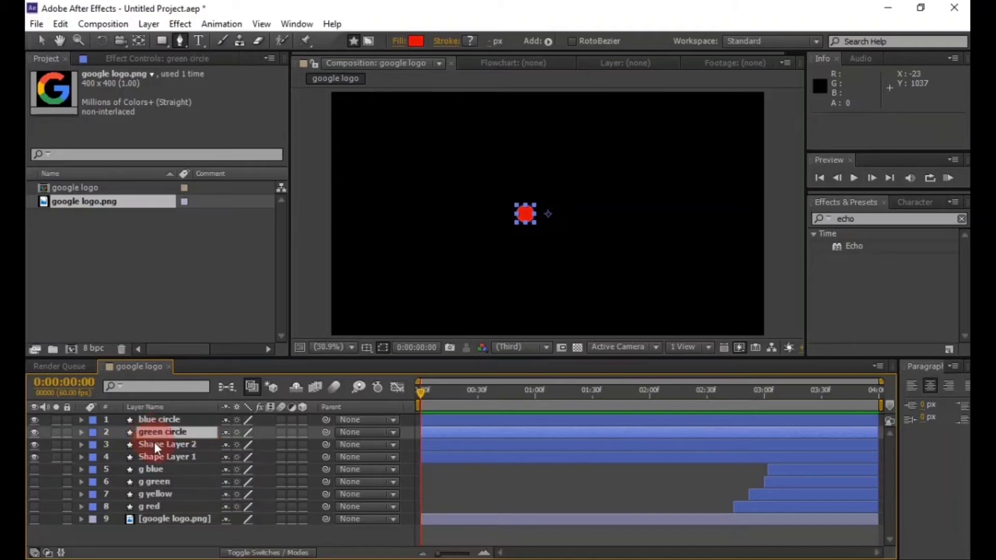
Rename Shape Layer 2 as yellow circle and Shape Layer 1 as red circle.
click(155, 445)
key(Return)
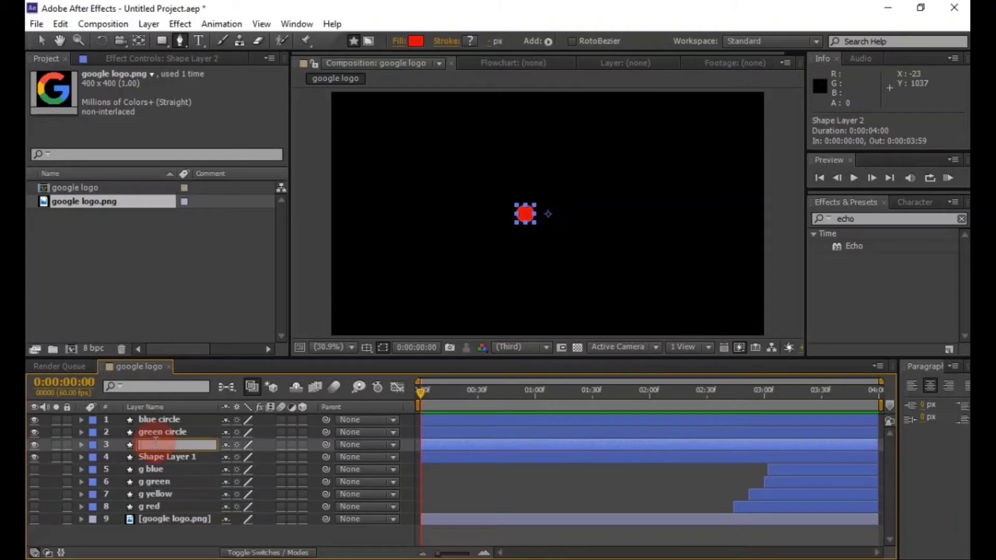
text(yellow circle)
key(Return)
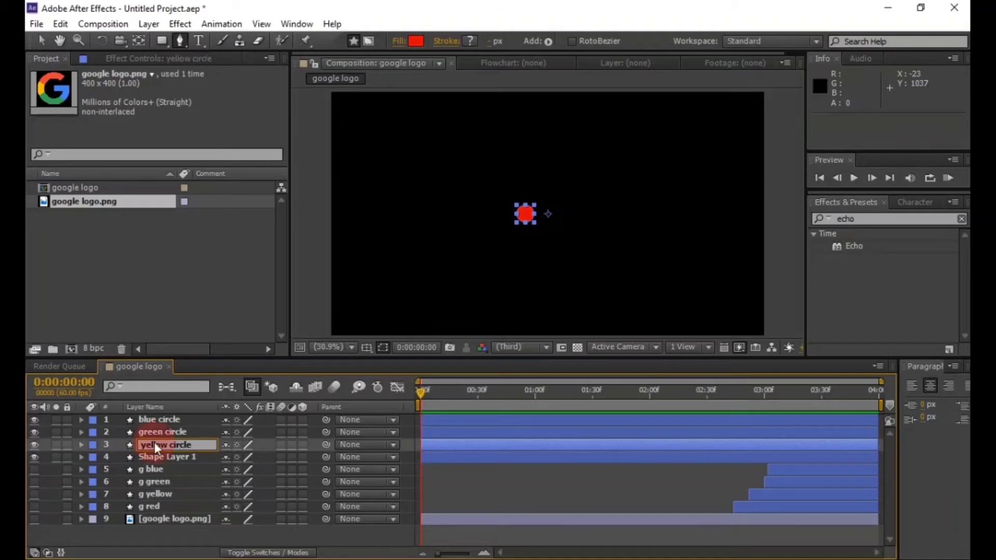
click(161, 458)
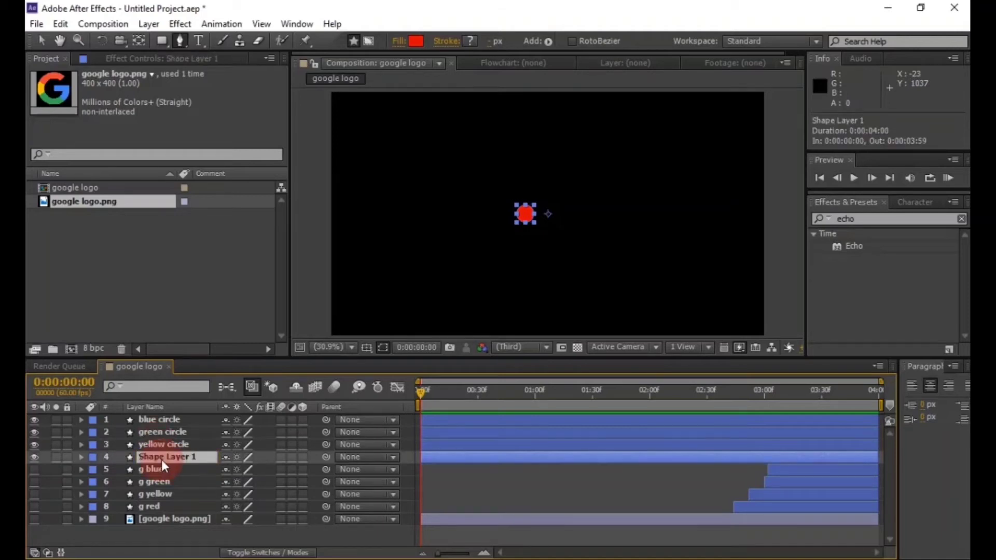
key(Return)
text(red)
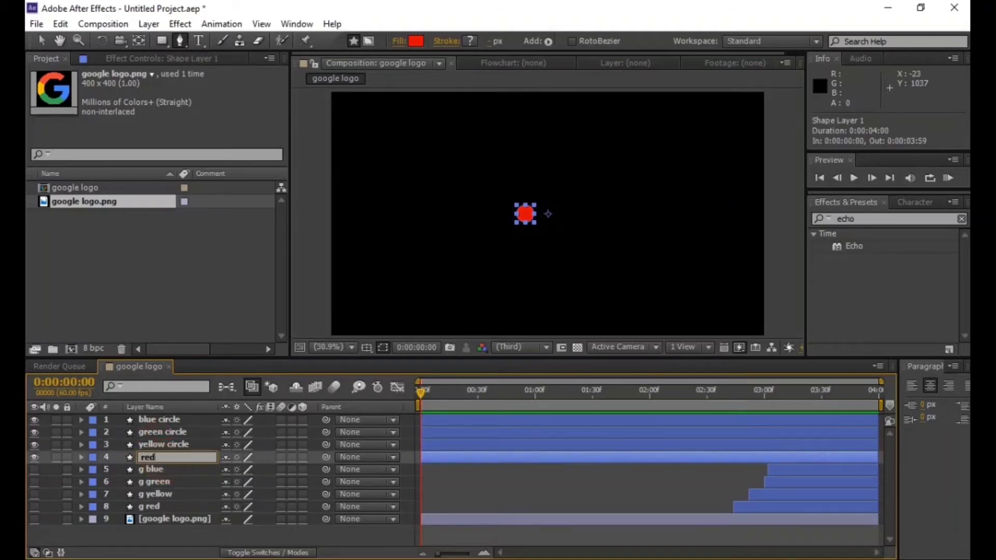
text( circle)
click(162, 462)
Show the google logo.png layer and set the red circle's fill to the logo's sampled red, EA4335.
click(35, 518)
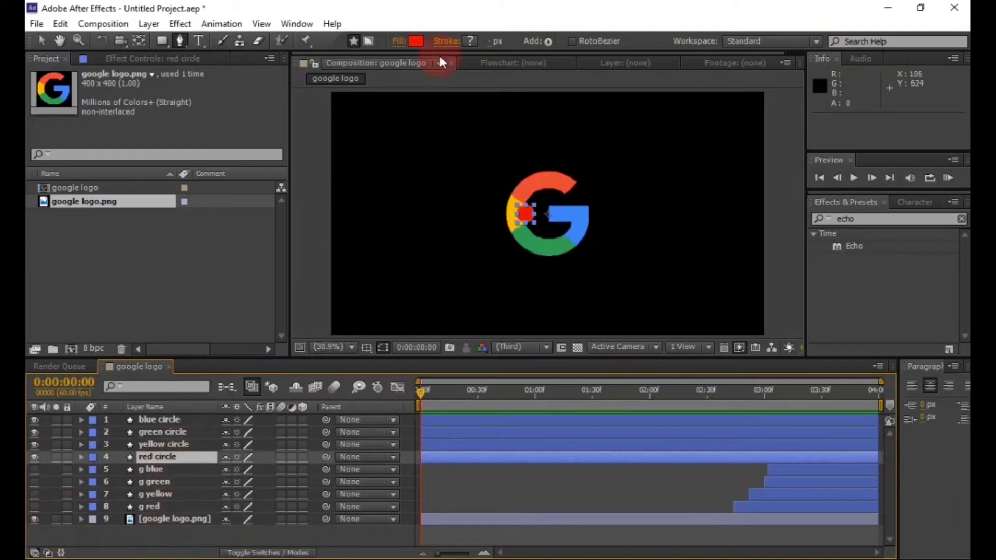
click(417, 41)
click(363, 237)
click(543, 175)
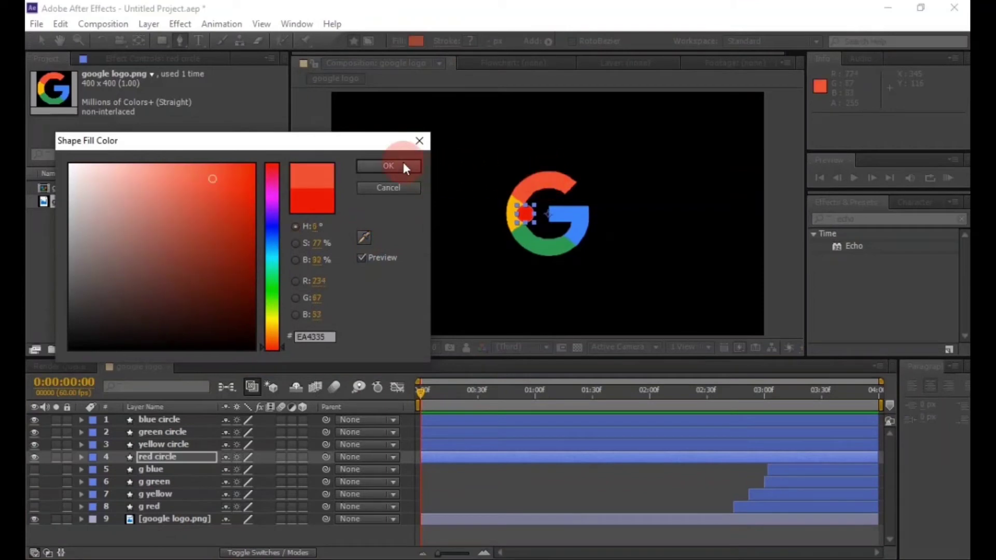
click(388, 166)
Set the yellow circle's fill to the yellow sampled from the logo, FBBC05.
click(195, 444)
click(364, 70)
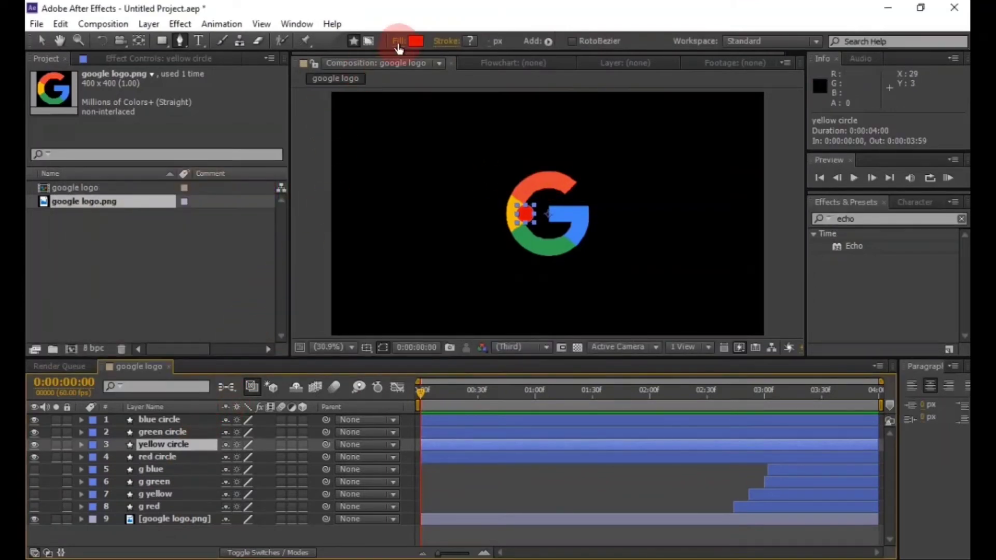
click(417, 41)
click(357, 237)
drag(357, 238, 516, 205)
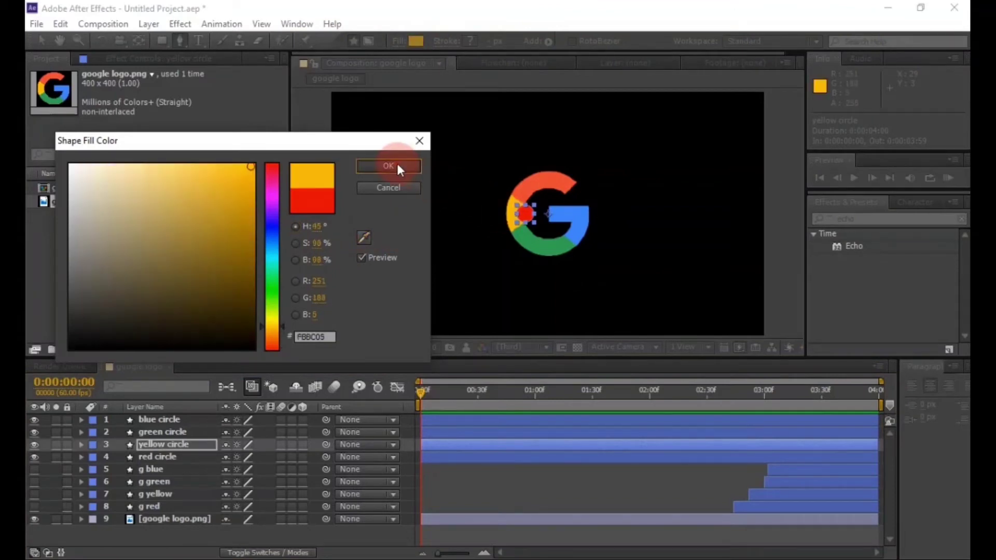
click(397, 165)
Set the green circle's fill to the green sampled from the logo.
click(176, 430)
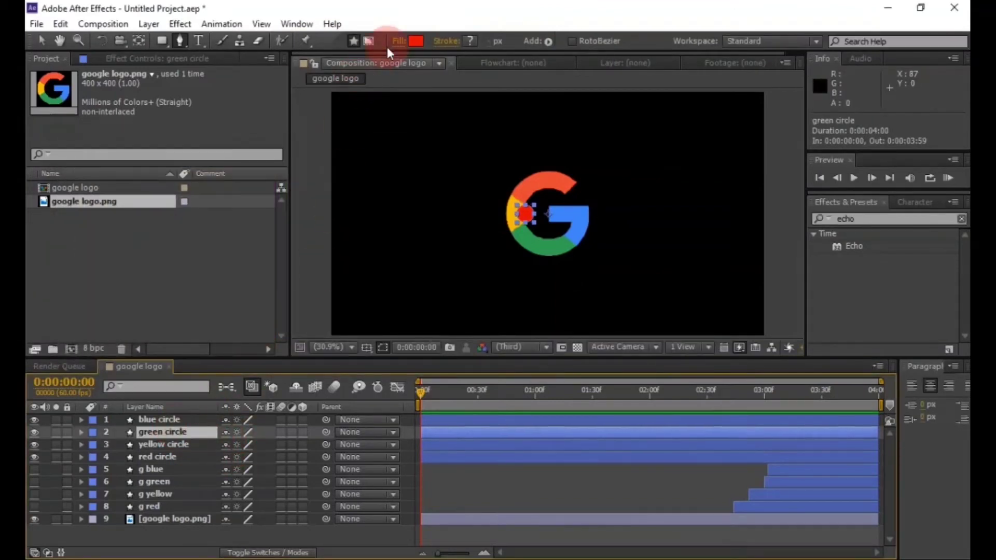
click(418, 41)
click(363, 238)
drag(362, 233, 524, 252)
click(389, 165)
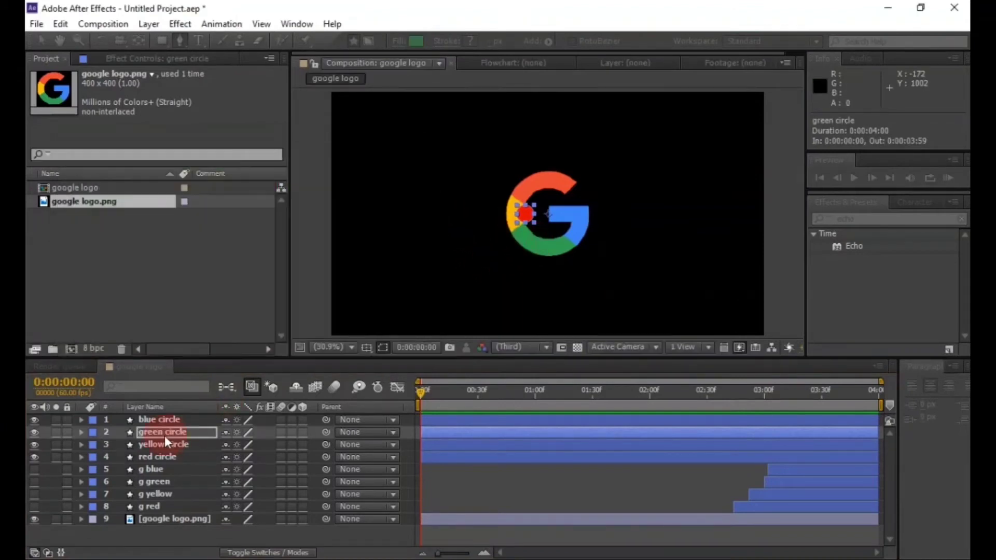
Set the blue circle's fill to the blue sampled from the logo, and hide the google logo.png layer.
click(171, 419)
click(413, 41)
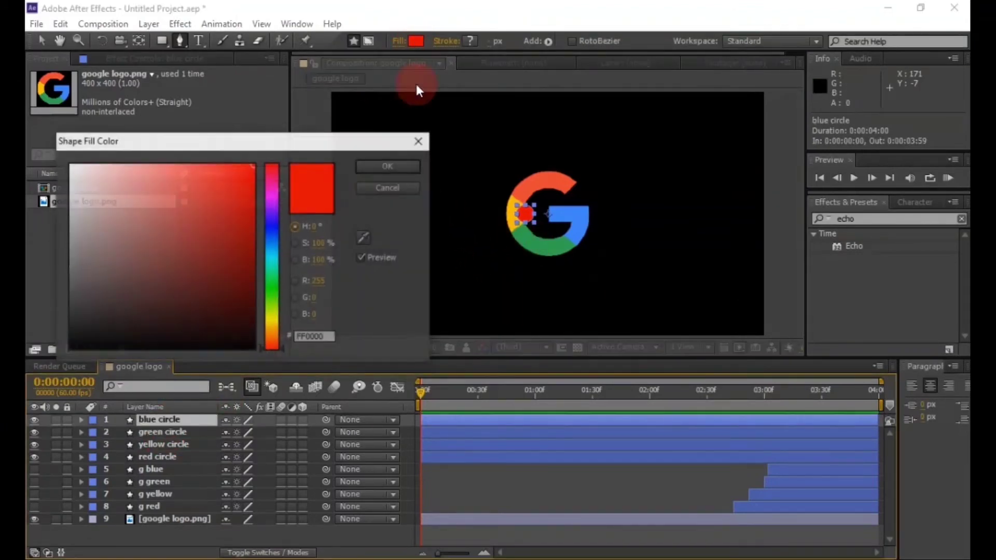
drag(363, 231, 568, 210)
click(403, 164)
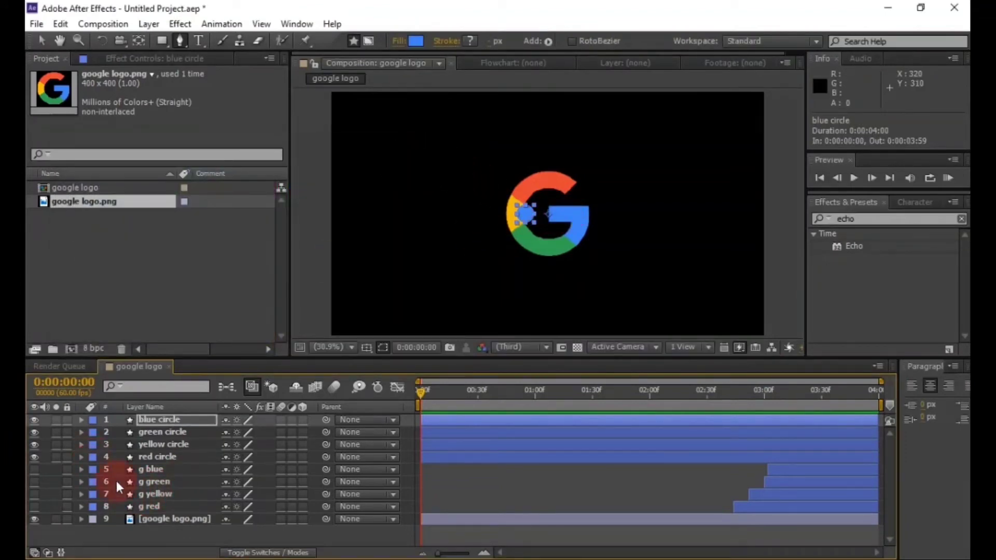
click(34, 519)
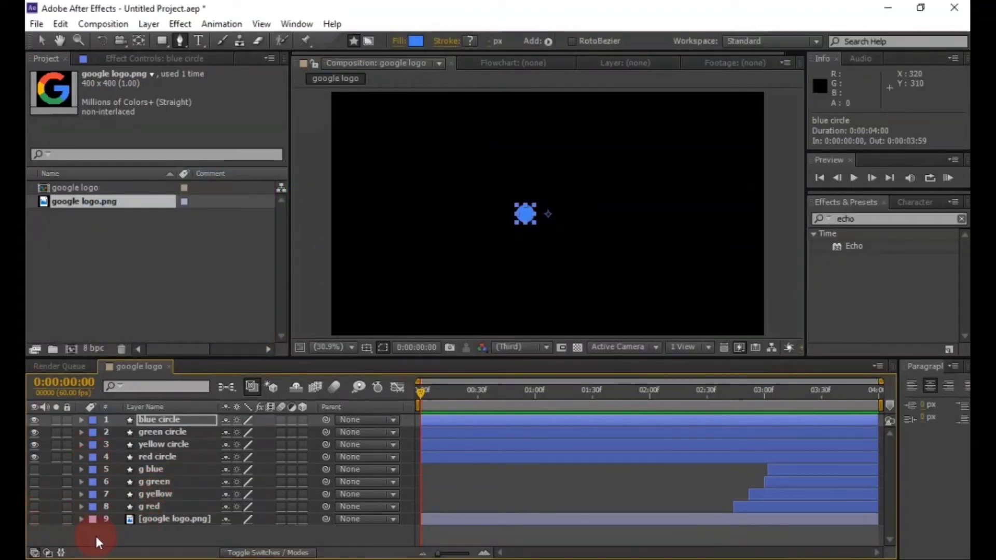
click(95, 536)
Reveal the Position property of all four circle layers and deselect them.
click(178, 454)
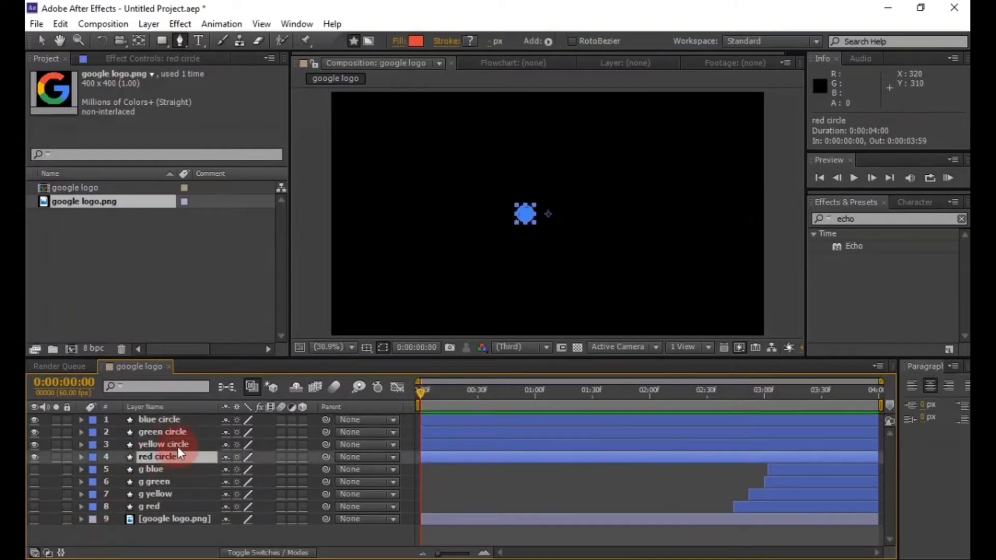
ctrl+click(178, 443)
ctrl+click(175, 431)
ctrl+click(176, 419)
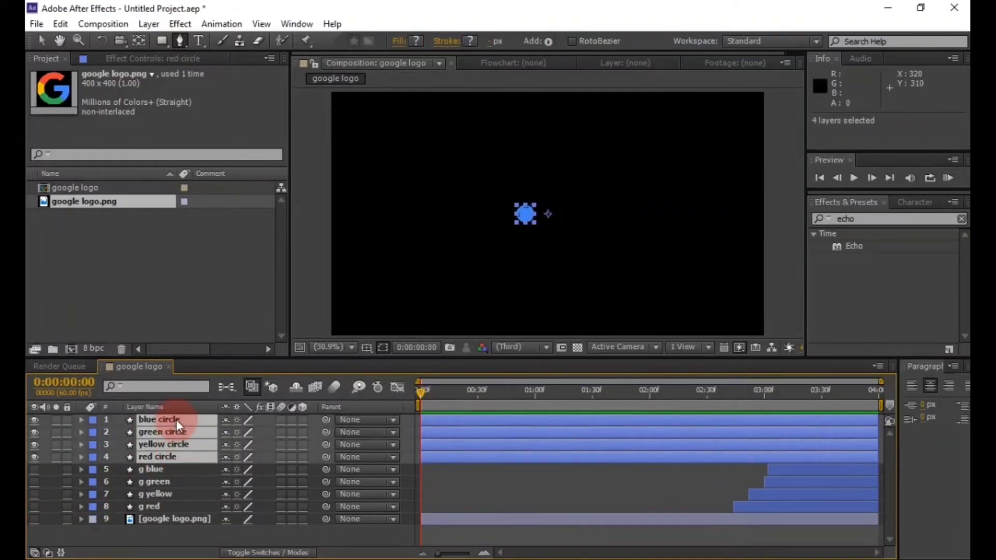
key(p)
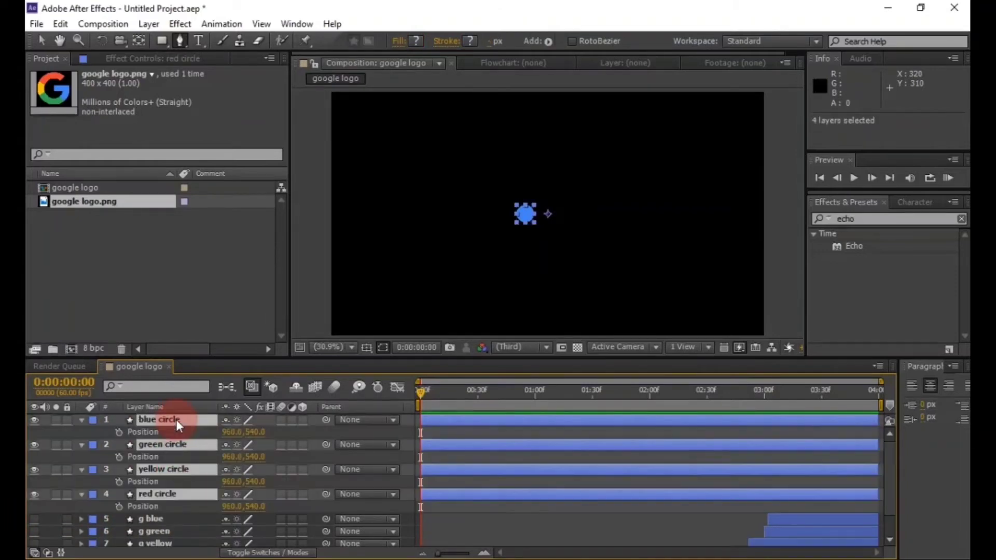
click(272, 433)
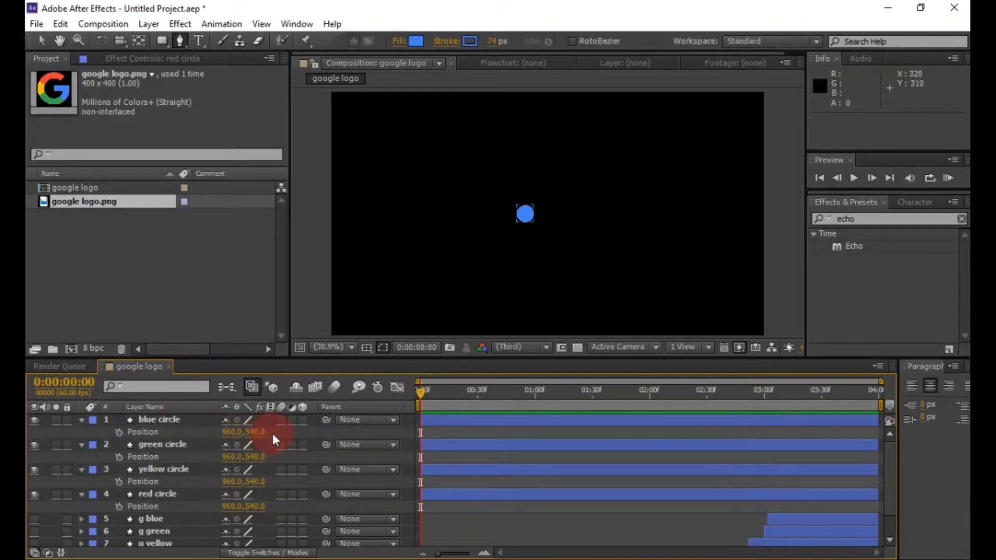
Set the X position of the blue circle layer to 834 and of the green circle layer to 1284.
click(232, 432)
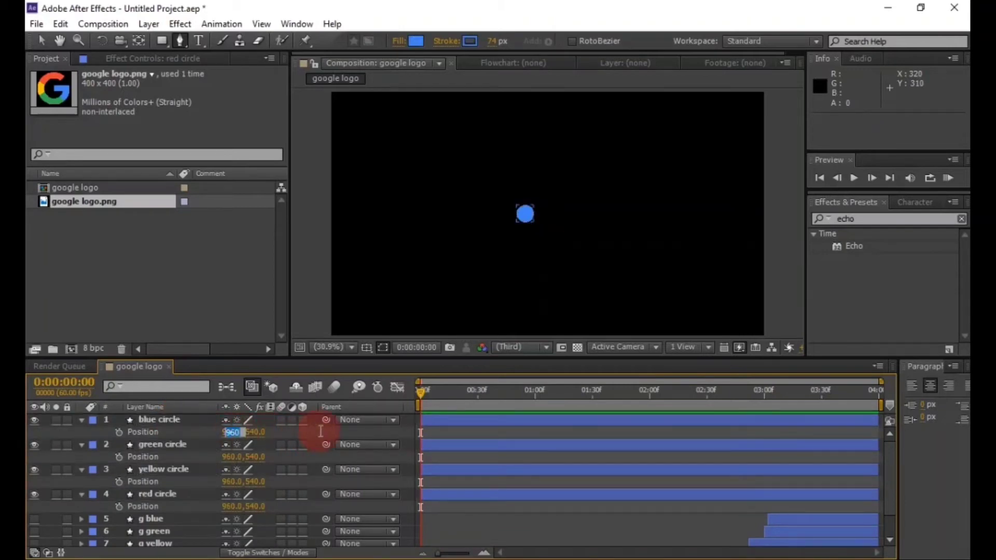
key(BackSpace)
text(84)
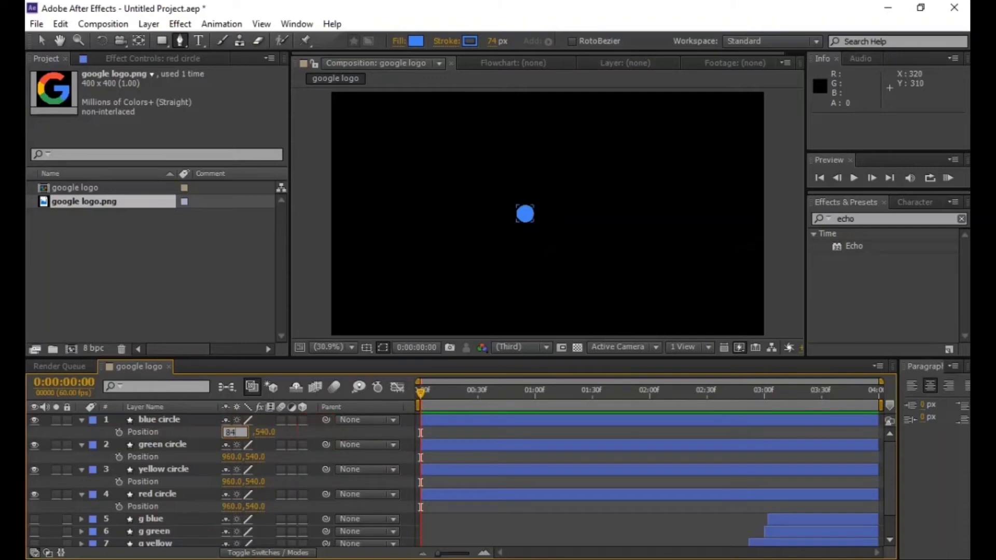
key(BackSpace)
text(34)
click(319, 431)
click(232, 456)
text(1284)
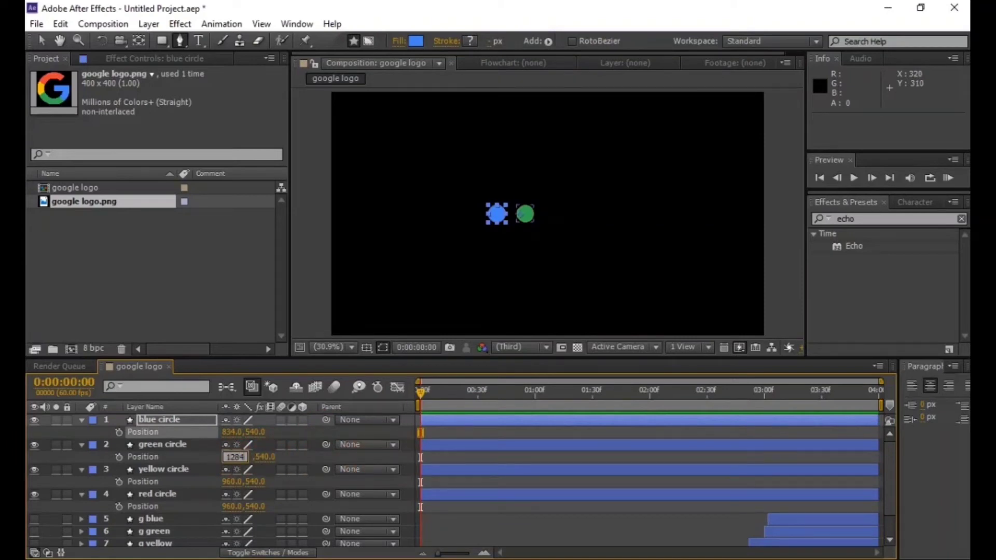
click(403, 450)
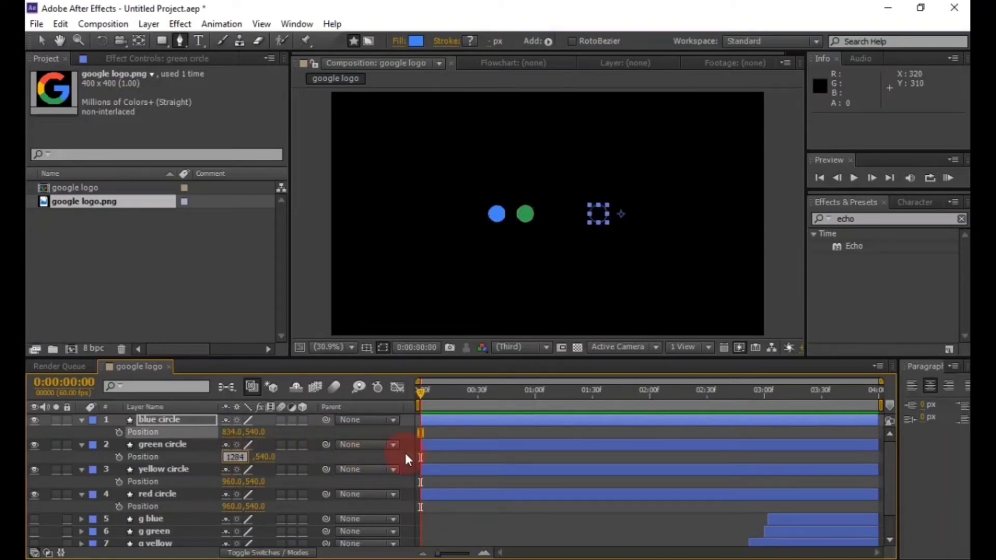
Set the X position of the yellow circle layer to 1134 and of the red circle layer to 984.
click(232, 482)
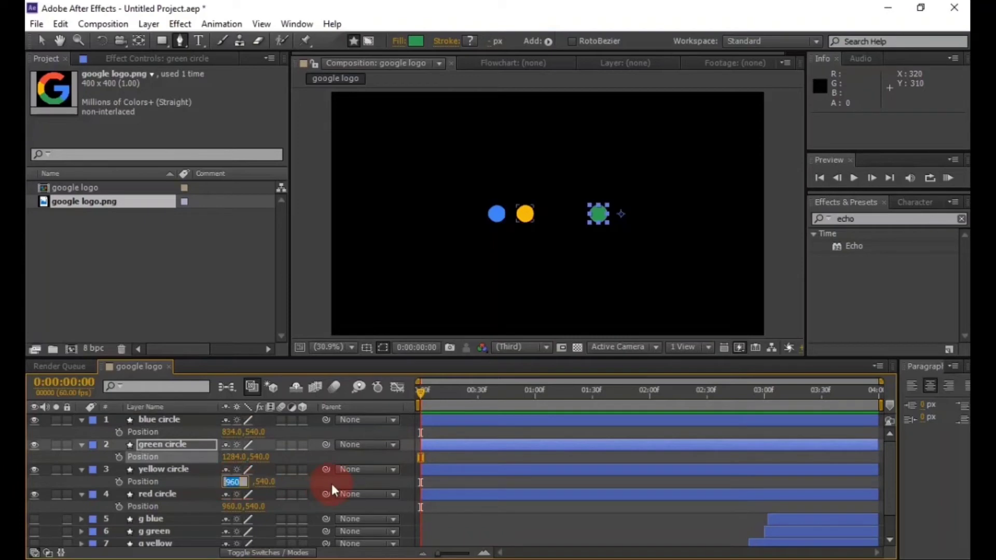
text(1134)
click(332, 484)
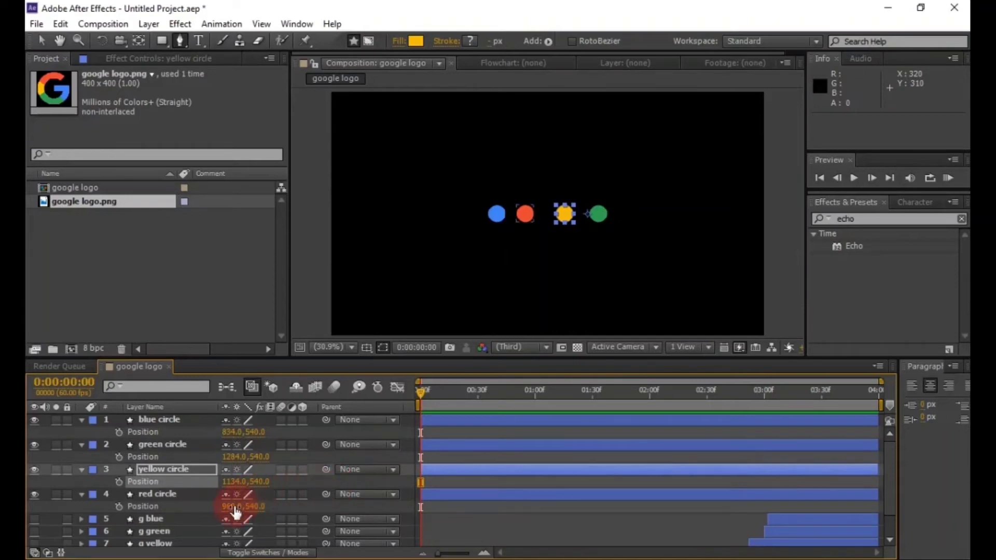
click(232, 506)
key(BackSpace)
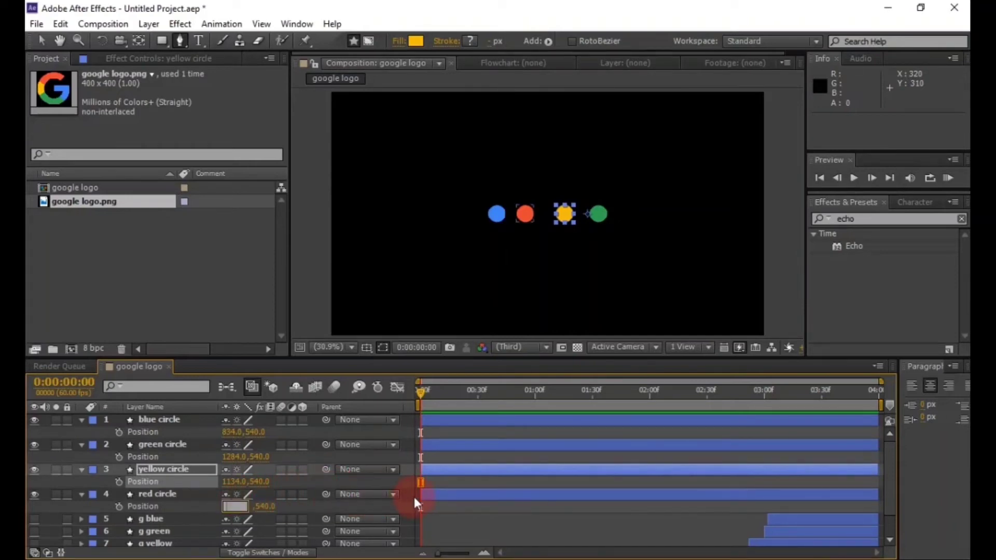
text(984)
key(Return)
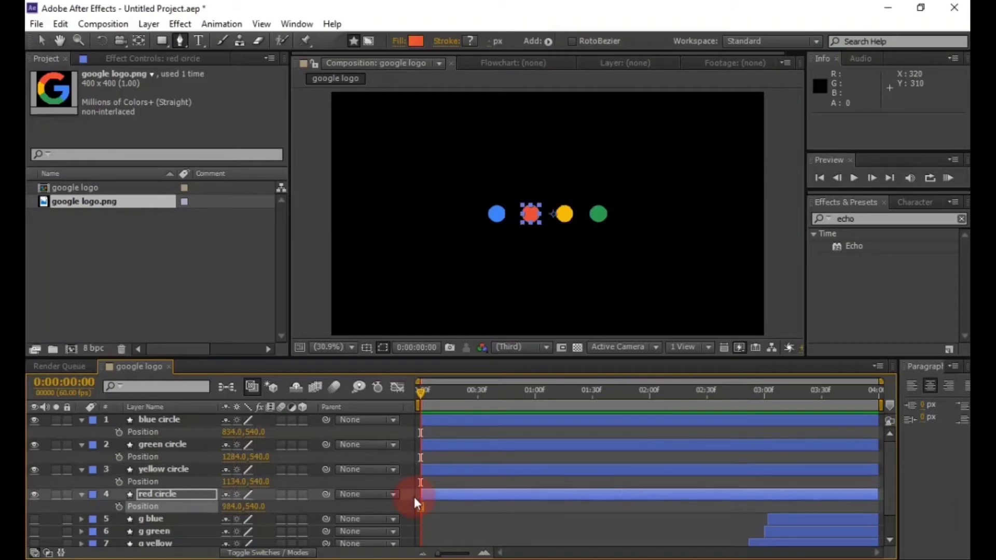
Collapse the properties of all four circle layers and deselect everything.
click(82, 445)
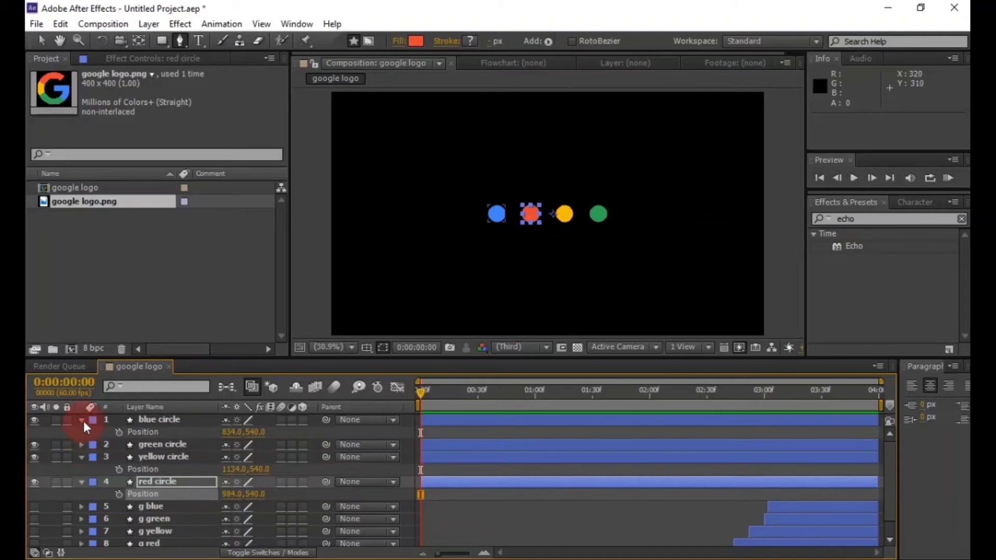
click(82, 419)
click(82, 444)
click(80, 457)
click(129, 529)
click(502, 511)
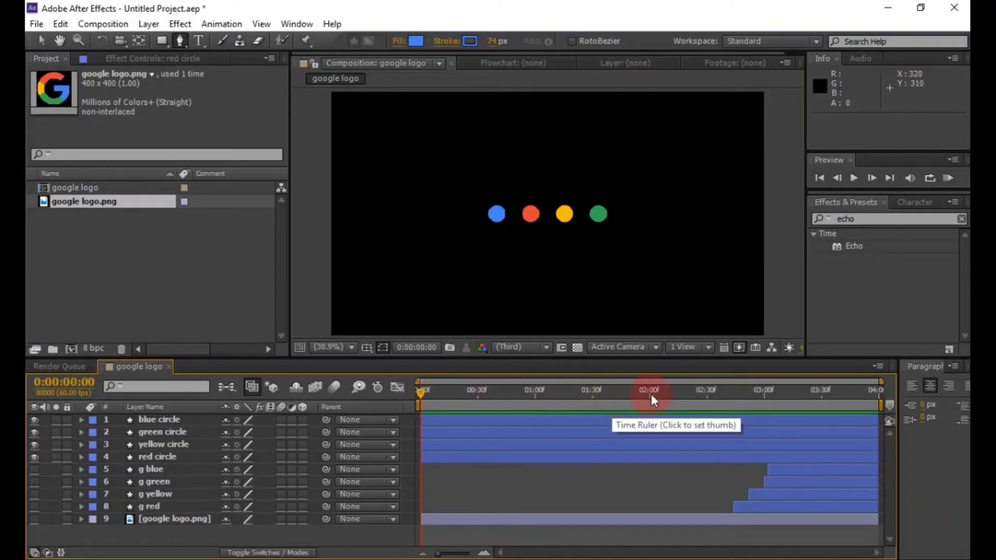
Trim the end of the blue circle layer to 0:00:03:09.
click(772, 398)
drag(773, 394, 782, 394)
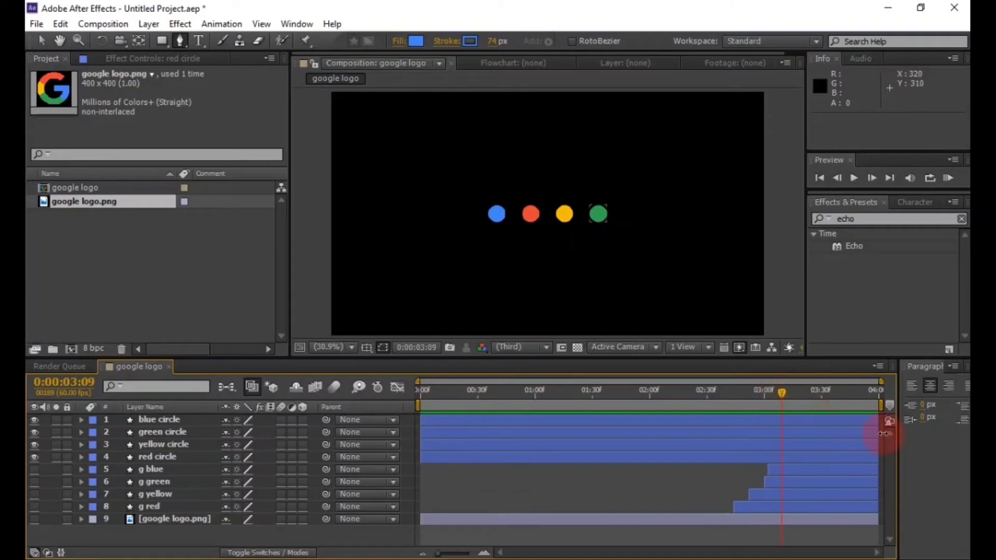
drag(885, 421, 783, 427)
drag(452, 553, 470, 554)
drag(673, 419, 649, 420)
drag(452, 553, 424, 553)
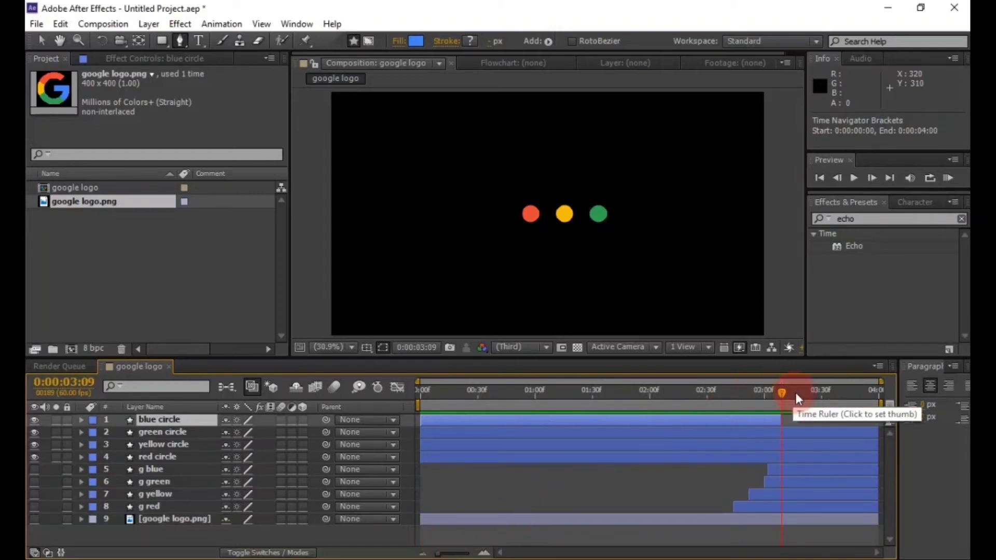
Trim the end of the green circle layer to 0:00:03:04.
drag(782, 393, 772, 393)
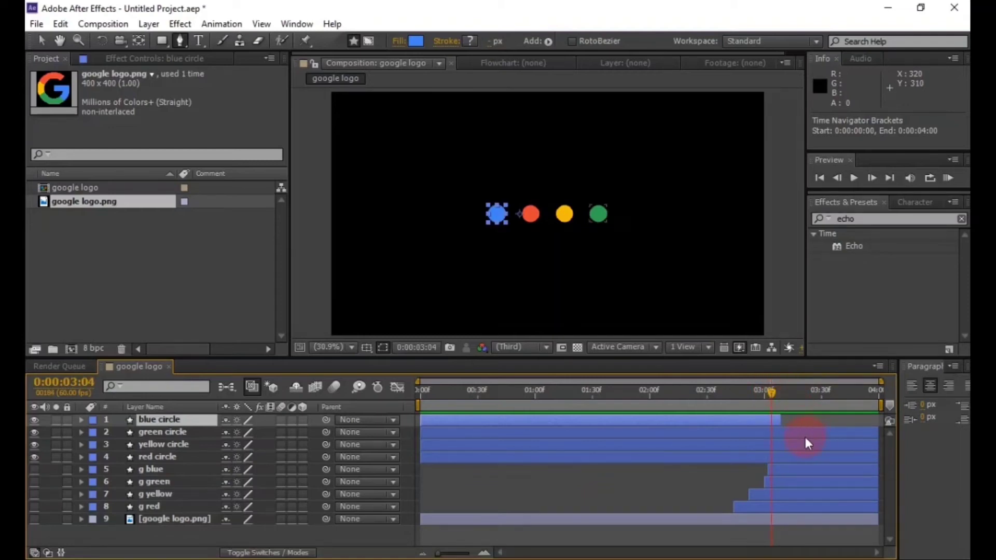
drag(878, 432, 771, 435)
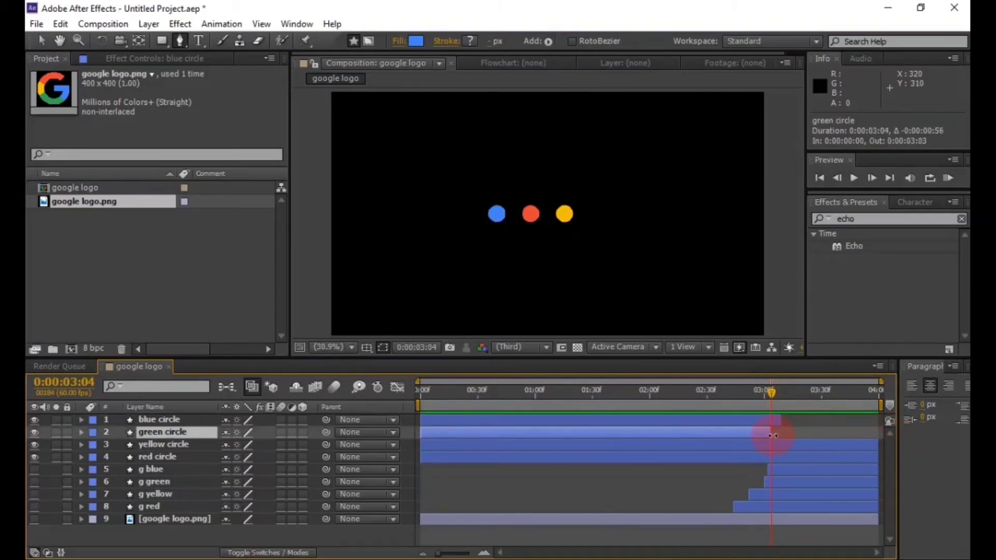
drag(434, 555, 390, 555)
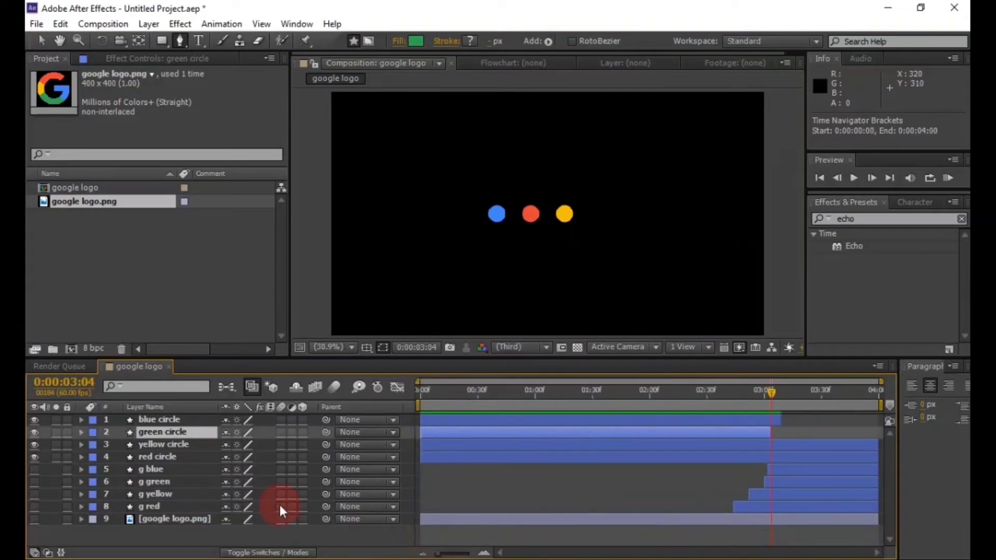
Trim the end of the yellow circle layer to 0:00:02:56.
click(173, 446)
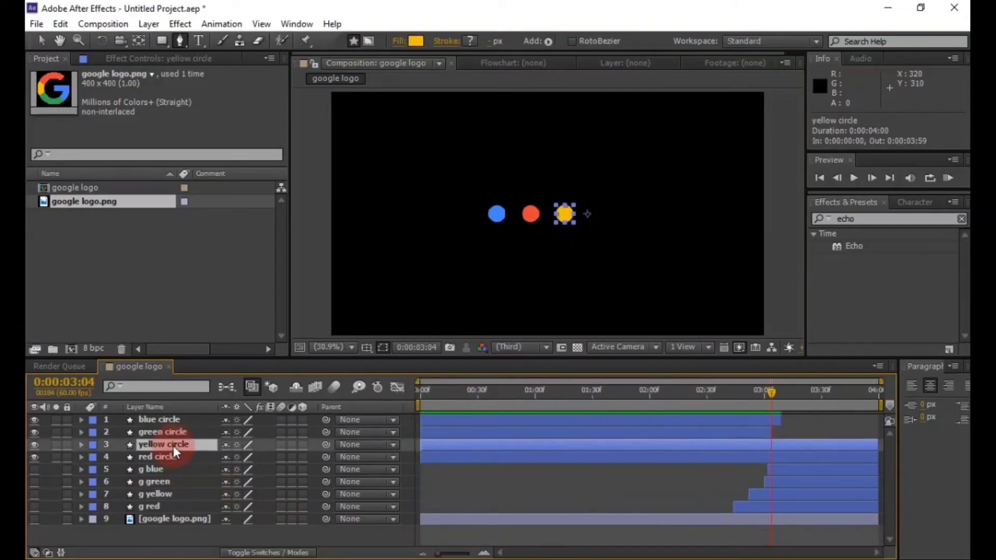
drag(742, 391, 757, 393)
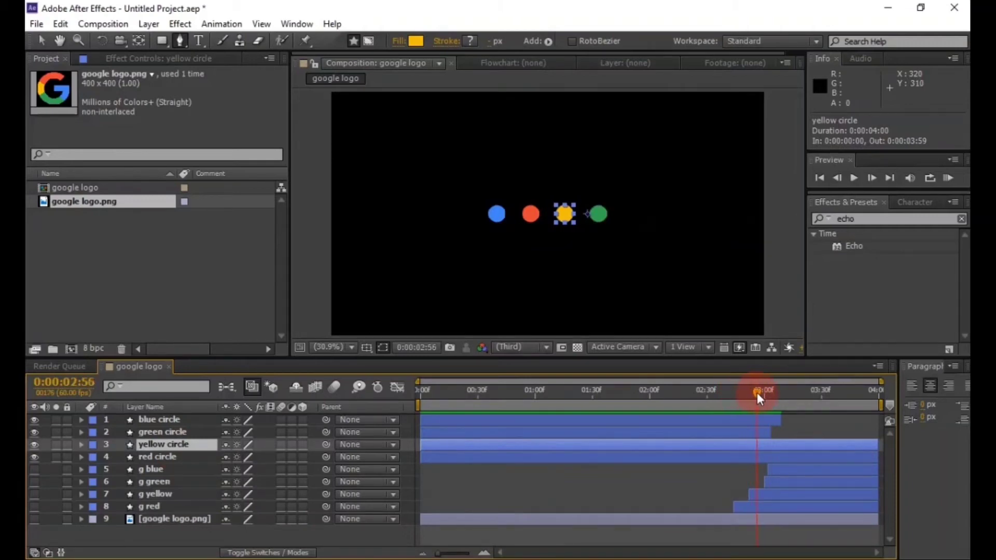
drag(874, 445, 755, 450)
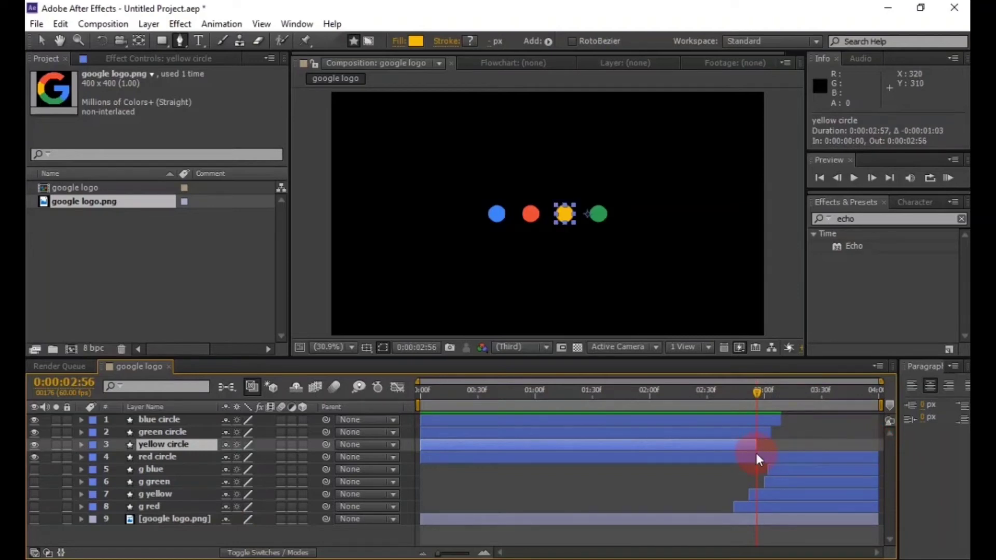
Trim the end of the red circle layer so it stops exactly at 0:00:02:48.
click(156, 459)
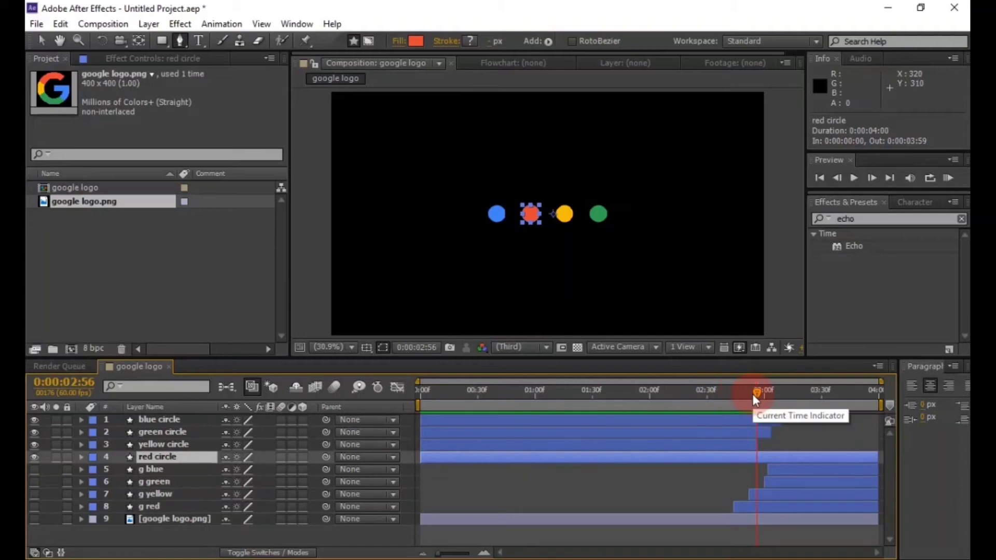
drag(755, 393, 740, 393)
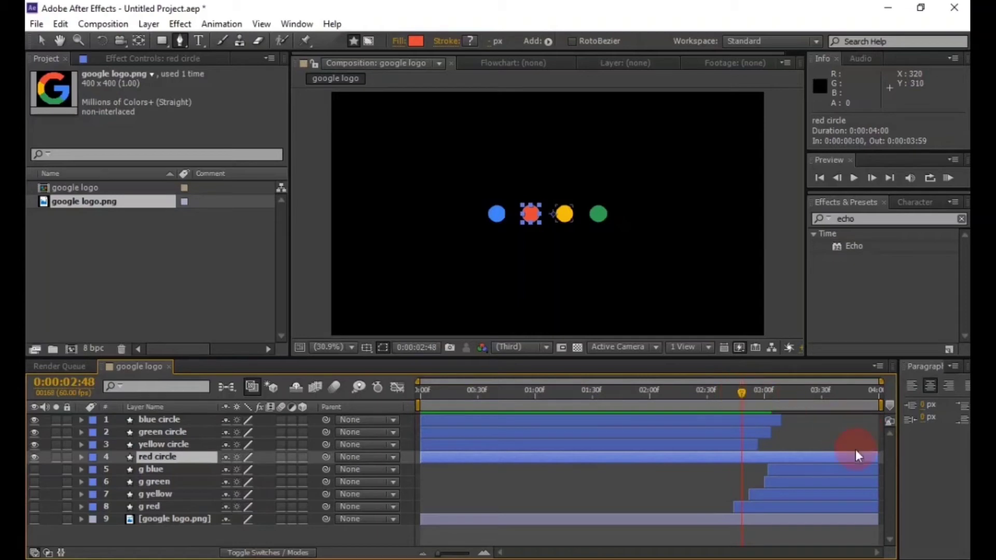
drag(876, 457, 741, 459)
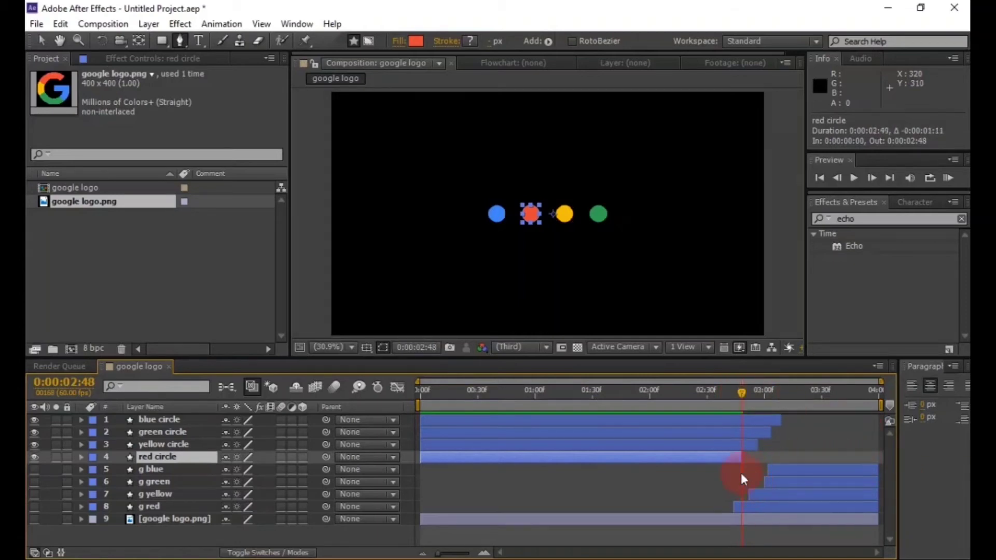
drag(444, 554, 463, 554)
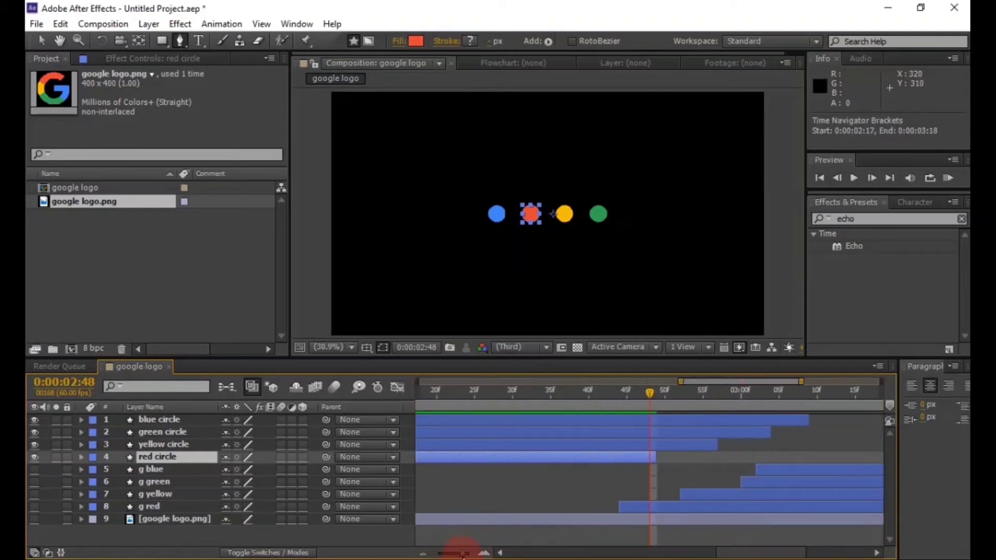
drag(654, 461, 649, 459)
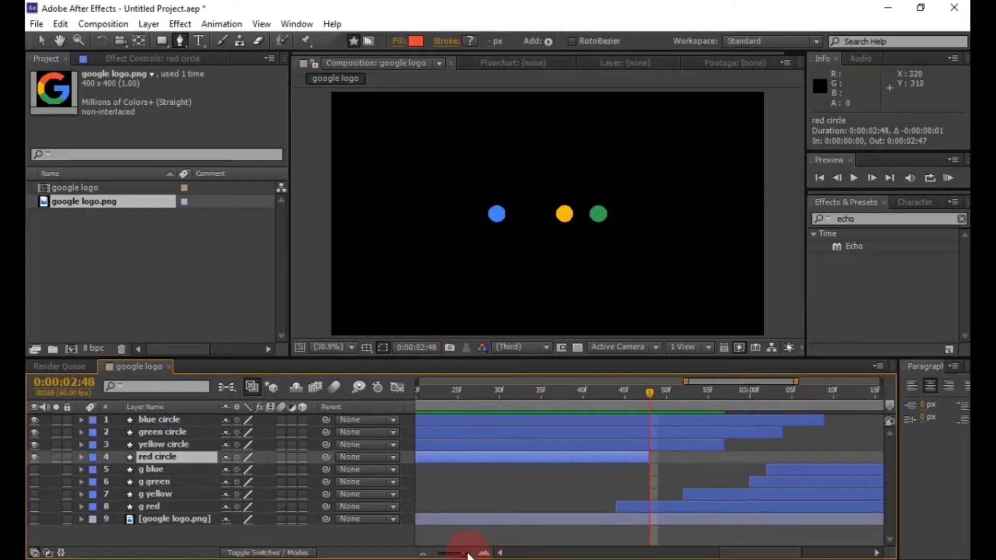
drag(463, 553, 422, 554)
Return to the start of the composition and reveal Position and Rotation for all four circle layers.
click(421, 395)
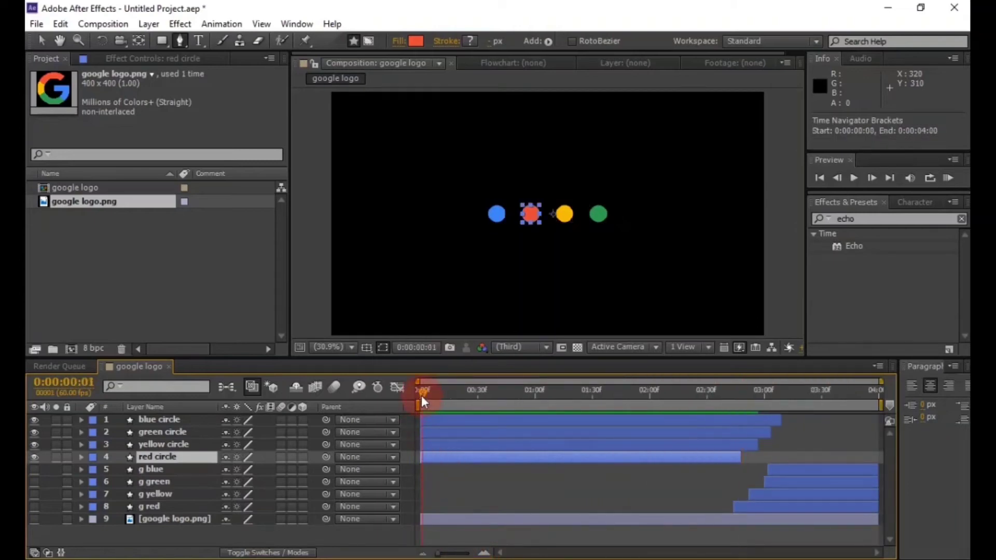
ctrl+click(172, 444)
ctrl+click(172, 430)
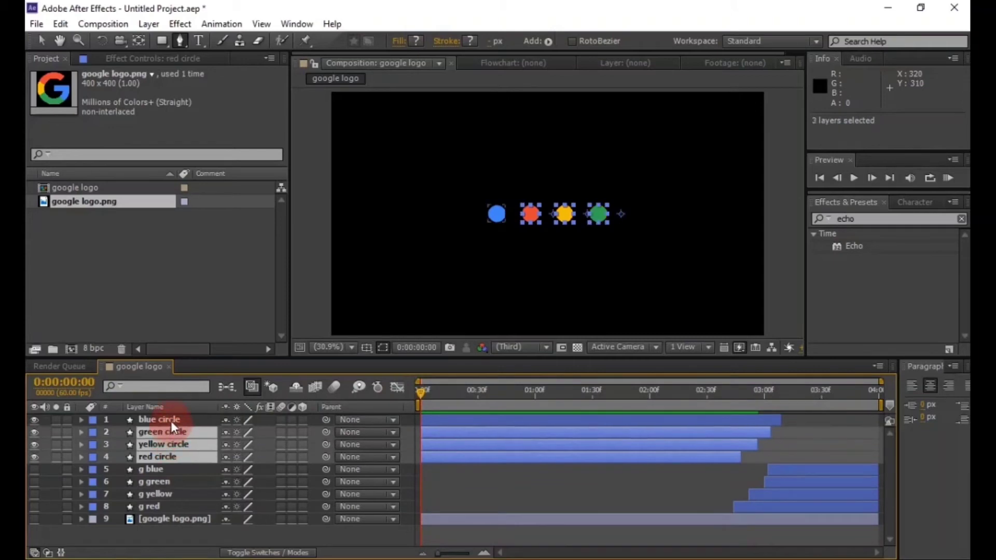
ctrl+click(170, 419)
key(p)
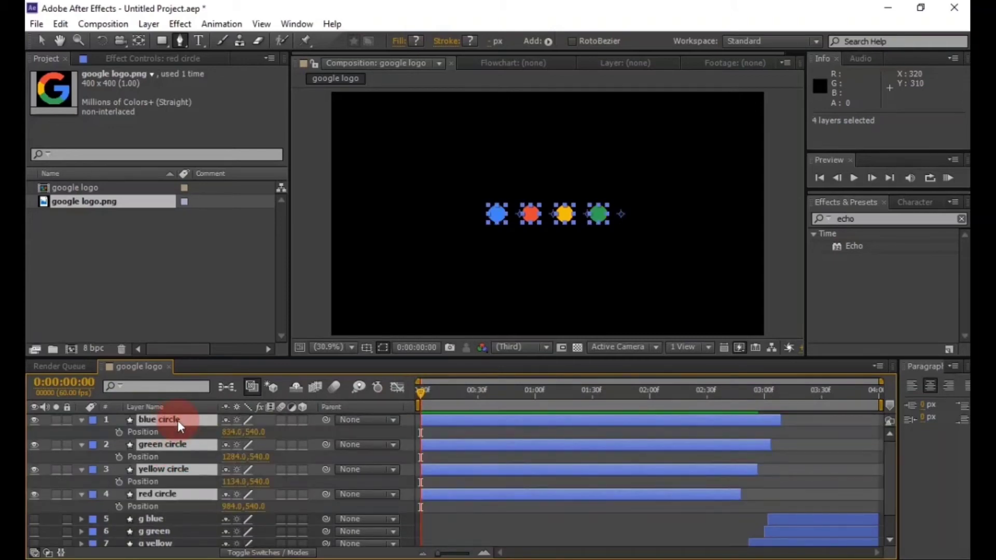
key(shift+r)
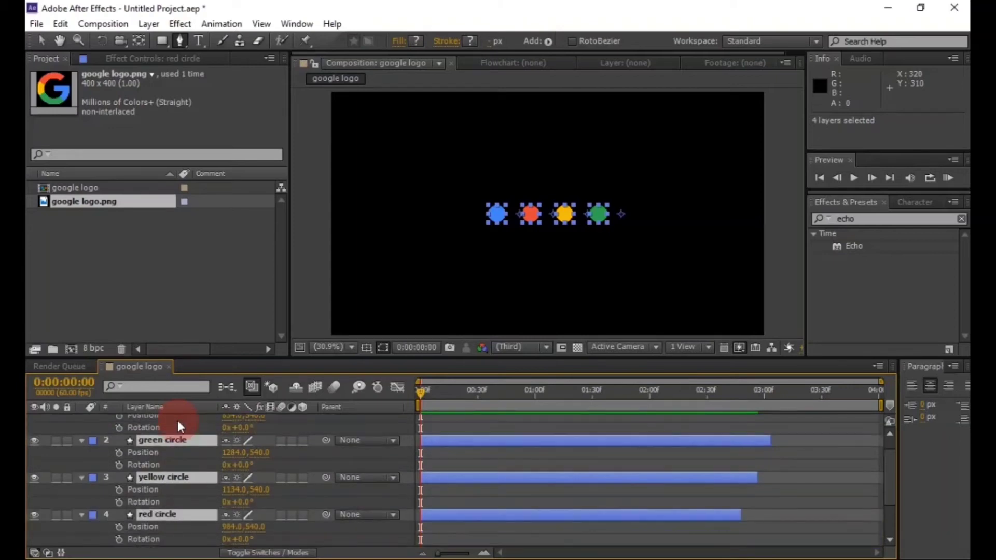
scroll(203, 482, up, 1)
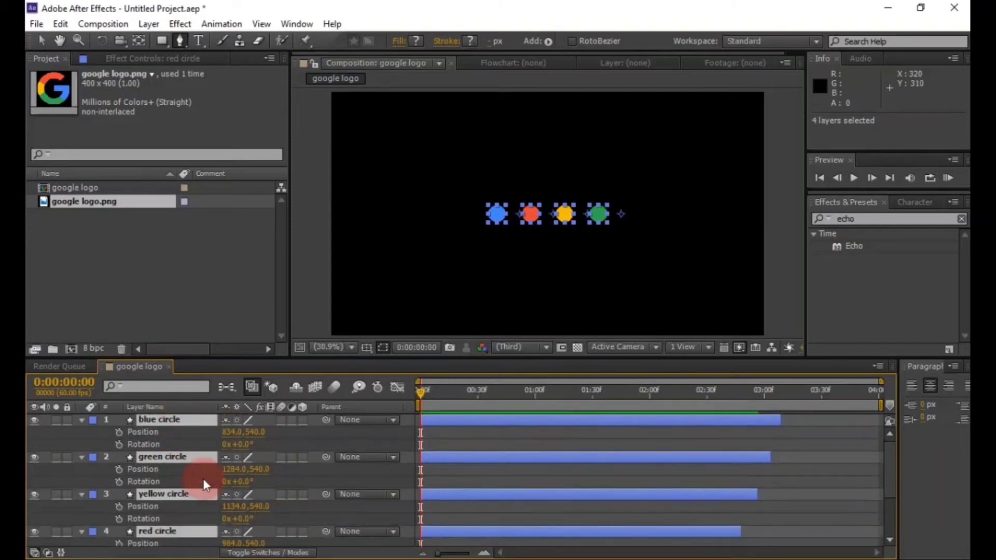
Add a Position keyframe to the blue circle layer at 0:00:00:00.
click(171, 430)
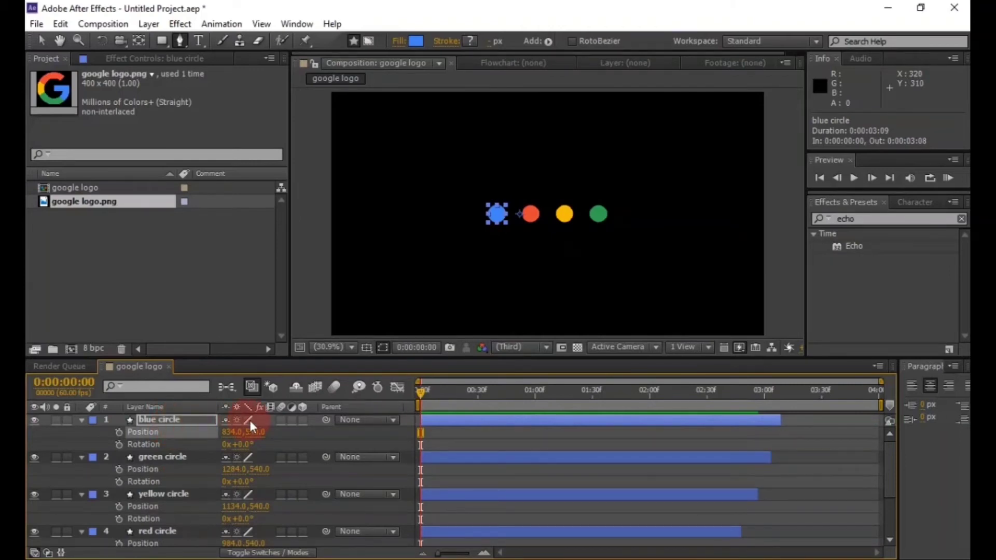
drag(445, 393, 564, 390)
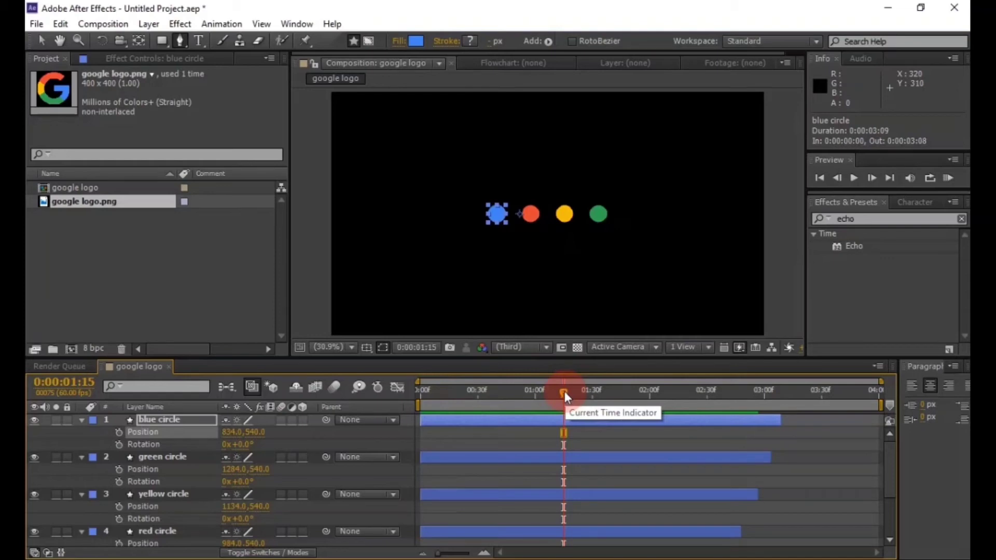
click(419, 391)
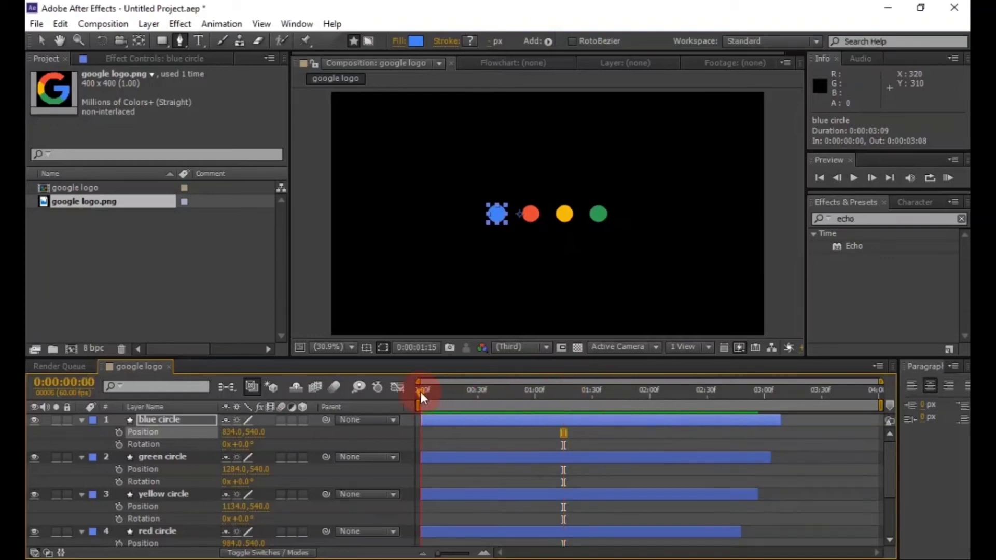
click(119, 432)
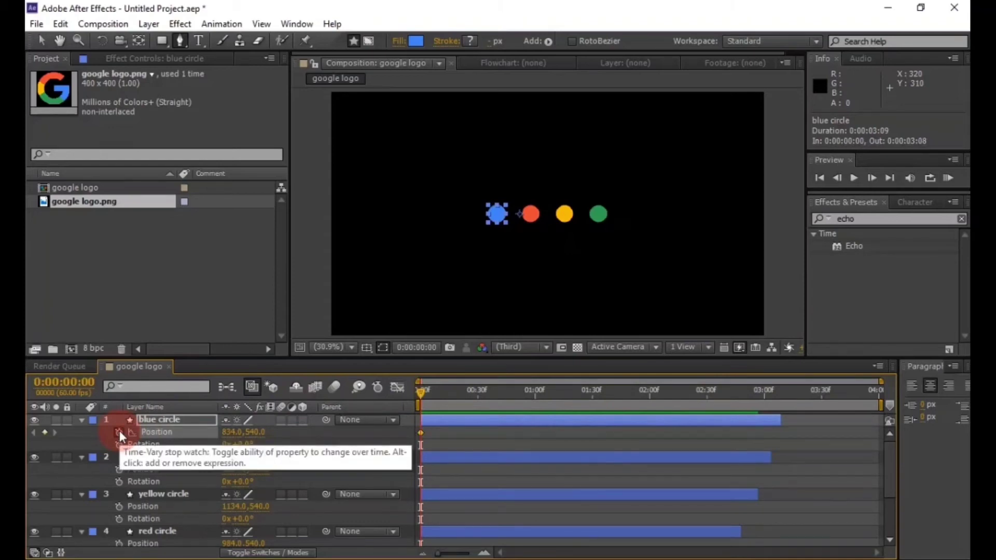
Keyframe the blue circle's Y position to 575 at 0:00:01:15.
click(561, 393)
drag(561, 393, 562, 393)
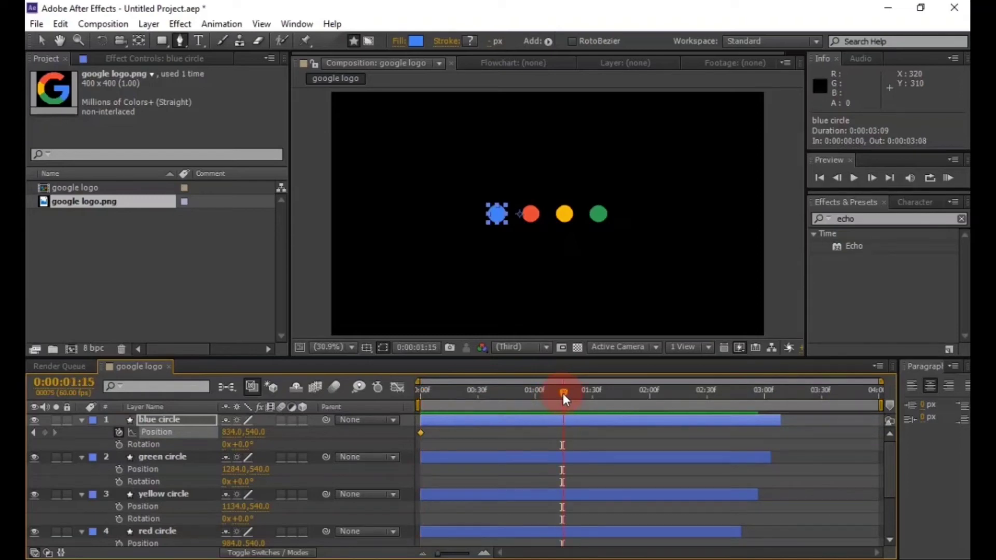
click(257, 431)
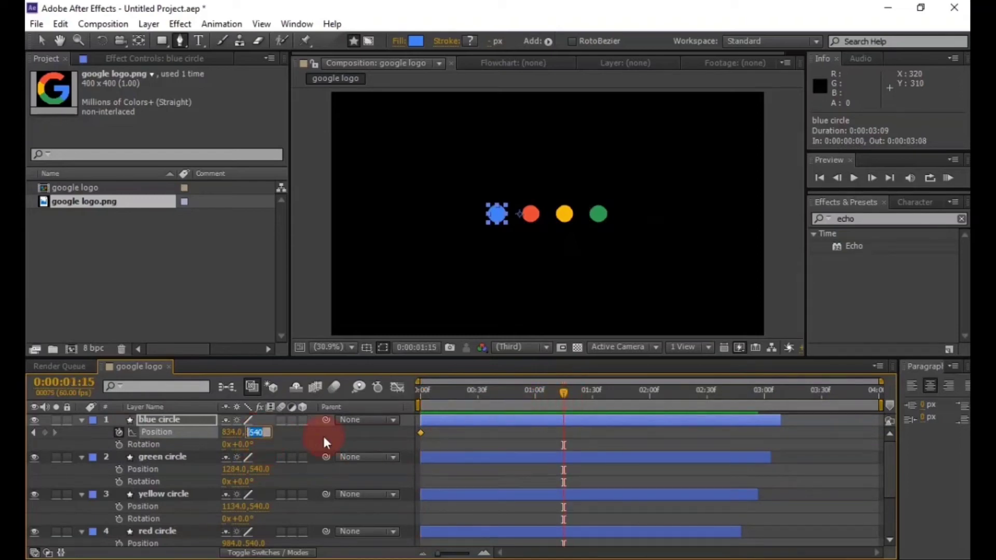
text(575)
key(Return)
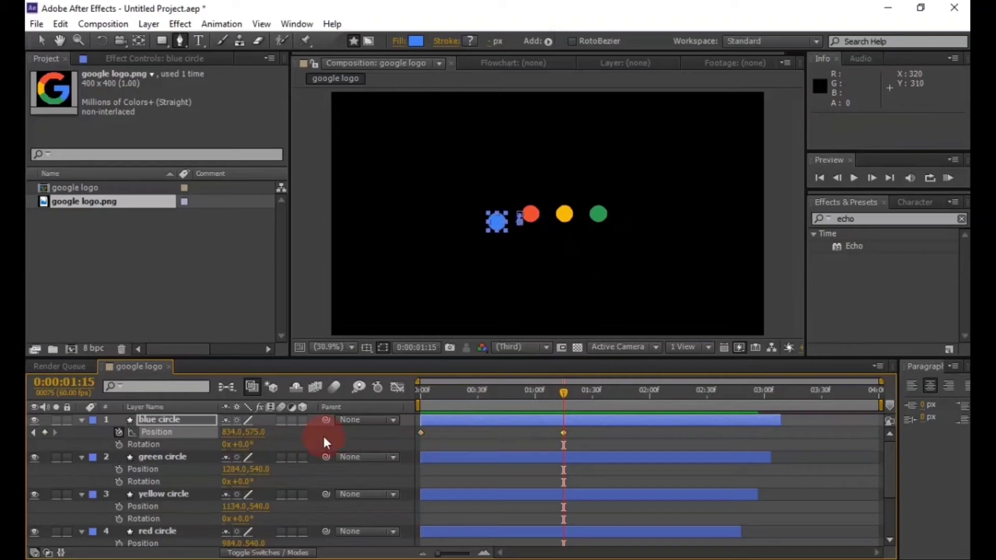
Keyframe the blue circle's Y position to 540 at 0:00:02:12.
click(654, 393)
mouse_move(653, 393)
mouse_down()
mouse_move(684, 393)
mouse_move(670, 398)
mouse_up()
click(466, 442)
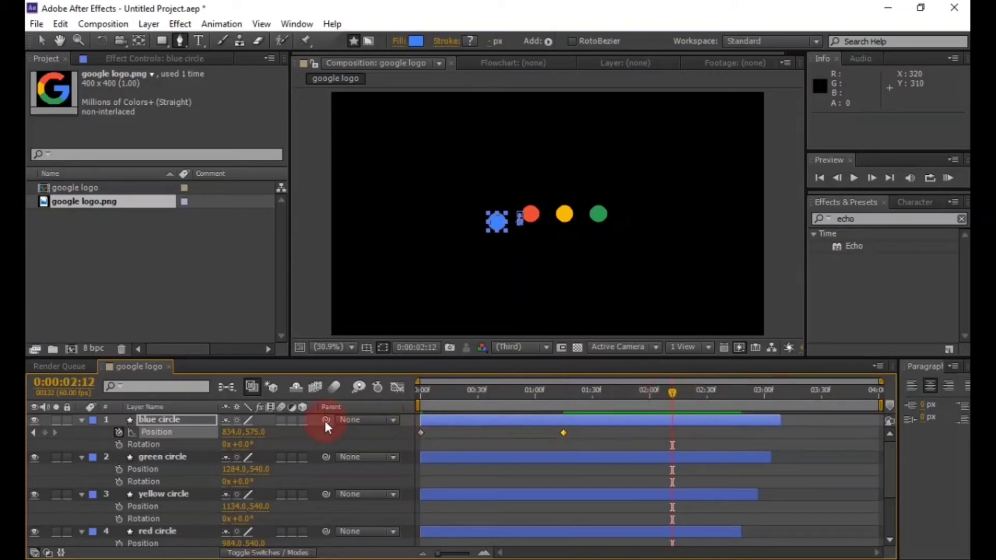
click(261, 439)
text(540)
click(317, 433)
click(652, 370)
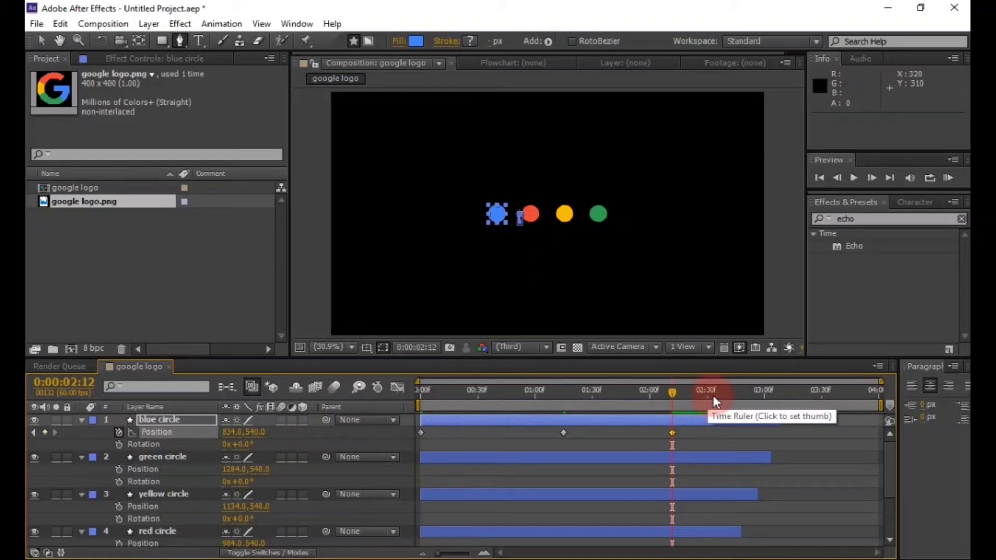
Keyframe the blue circle's X position to 1106 at 0:00:03:06 and collapse its properties.
drag(768, 393, 779, 392)
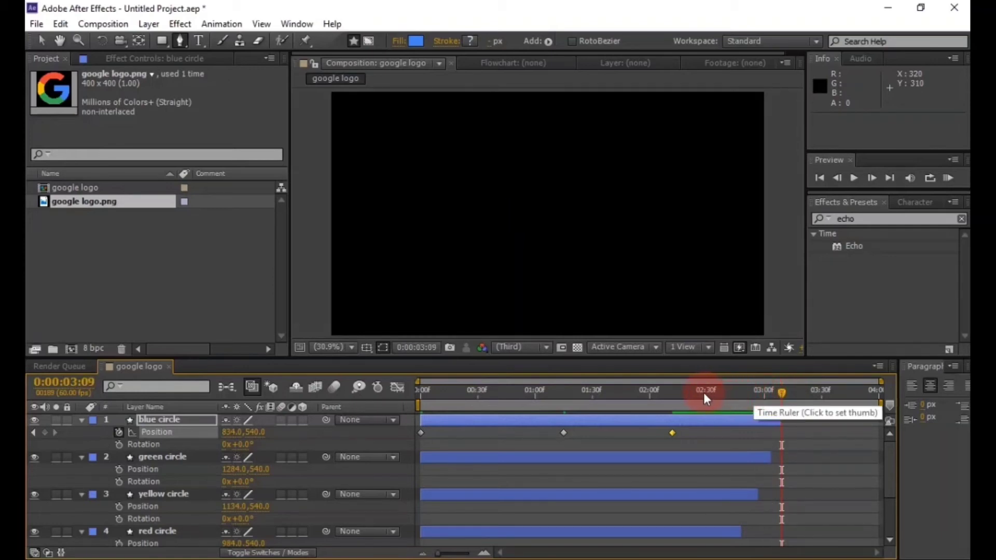
drag(771, 395, 774, 396)
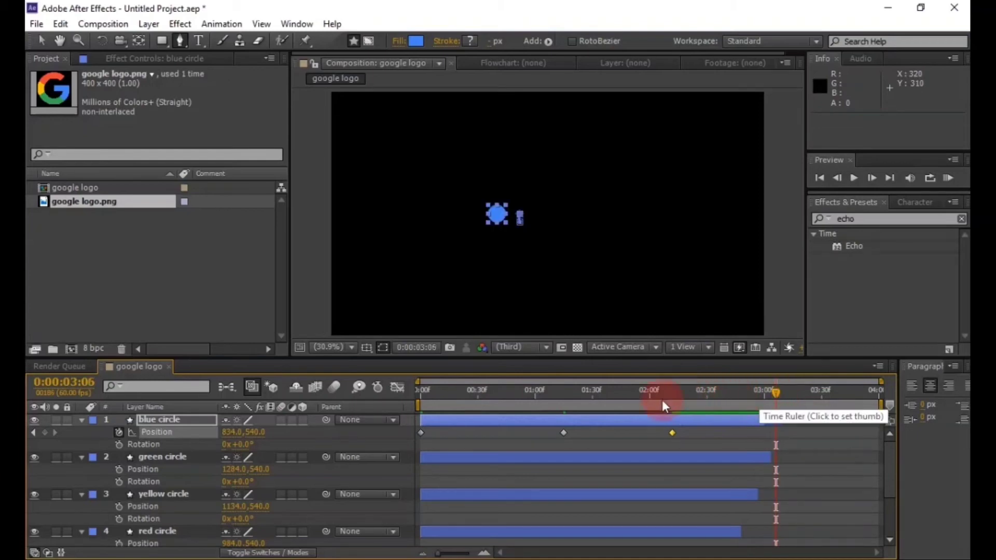
click(228, 432)
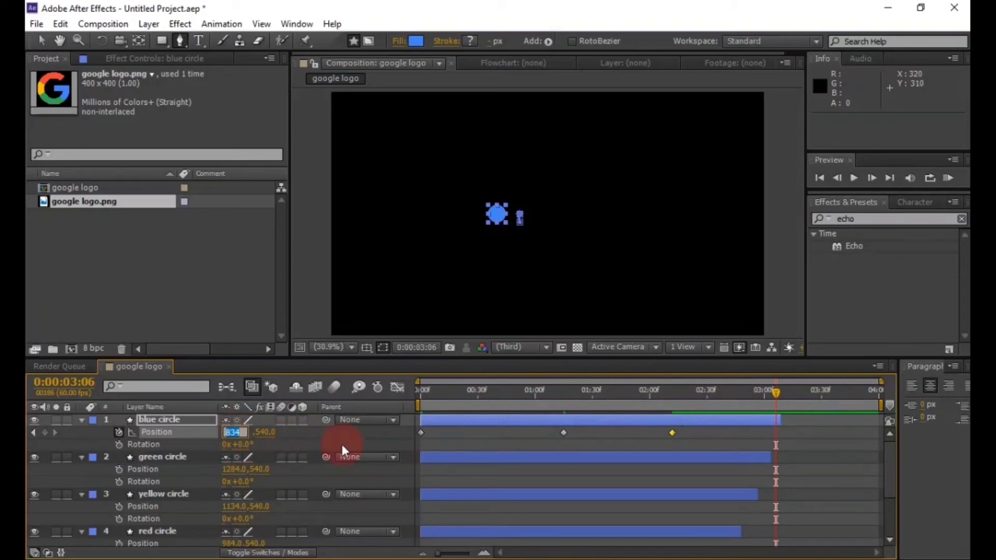
text(1106)
click(409, 456)
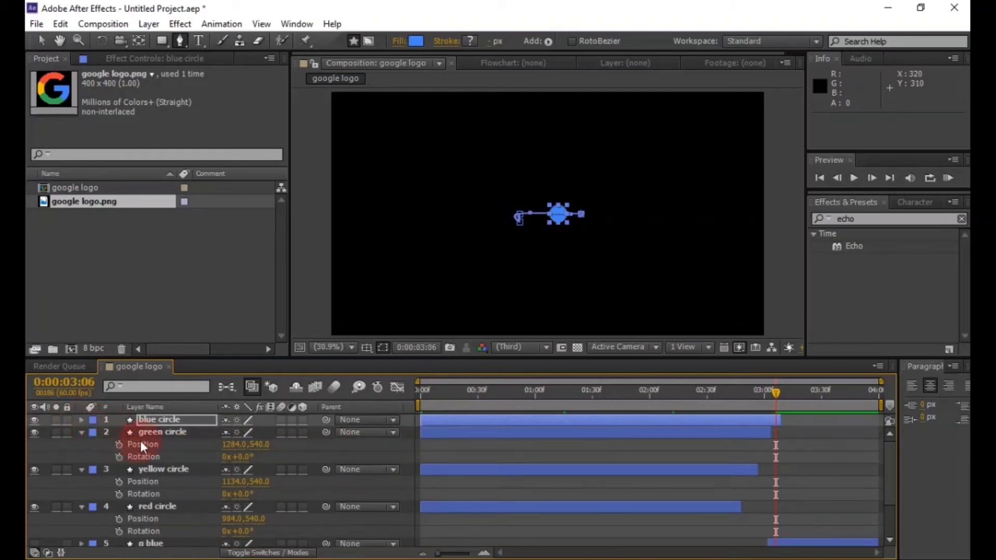
Add a Position keyframe to the green circle layer at 0:00:00:14.
click(148, 435)
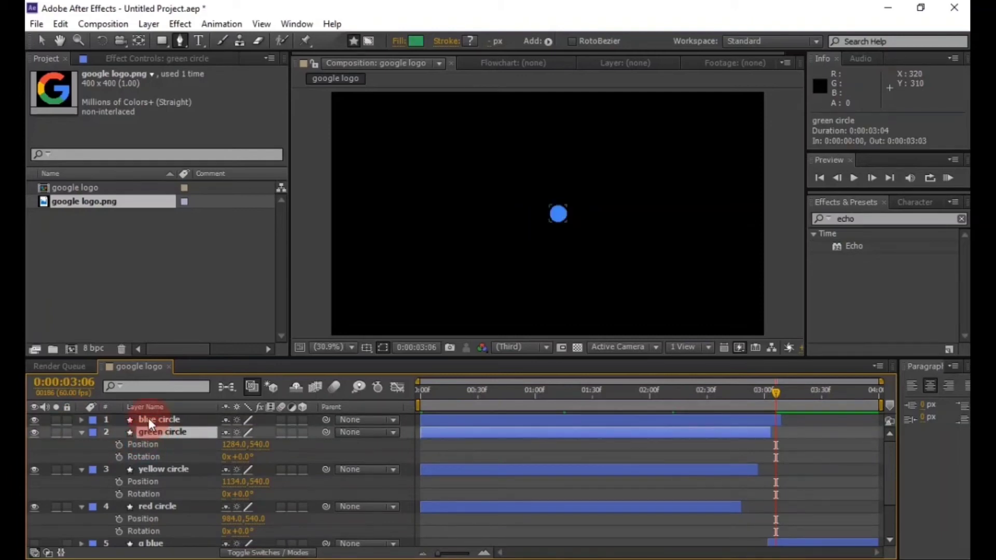
mouse_move(434, 395)
mouse_down()
mouse_move(452, 392)
mouse_move(445, 399)
mouse_up()
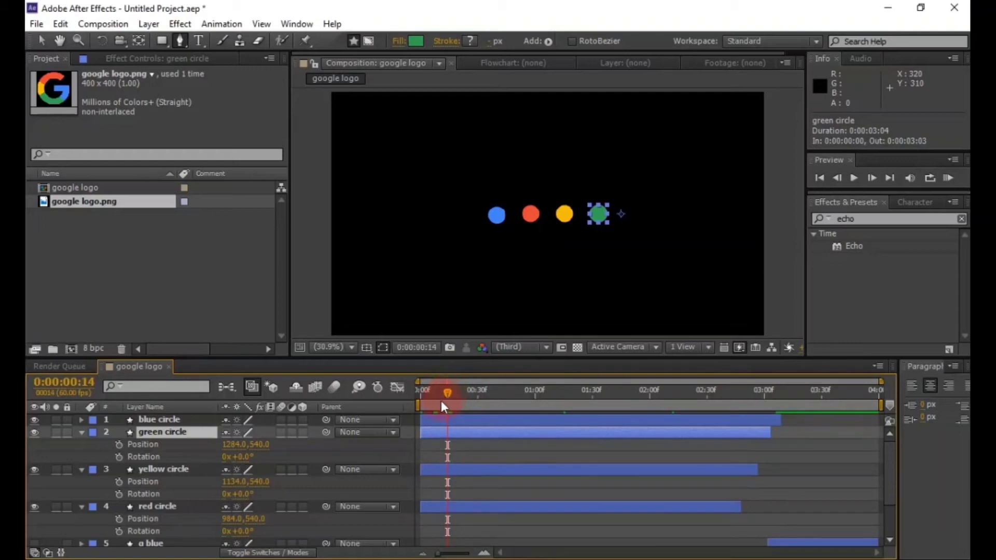
click(119, 444)
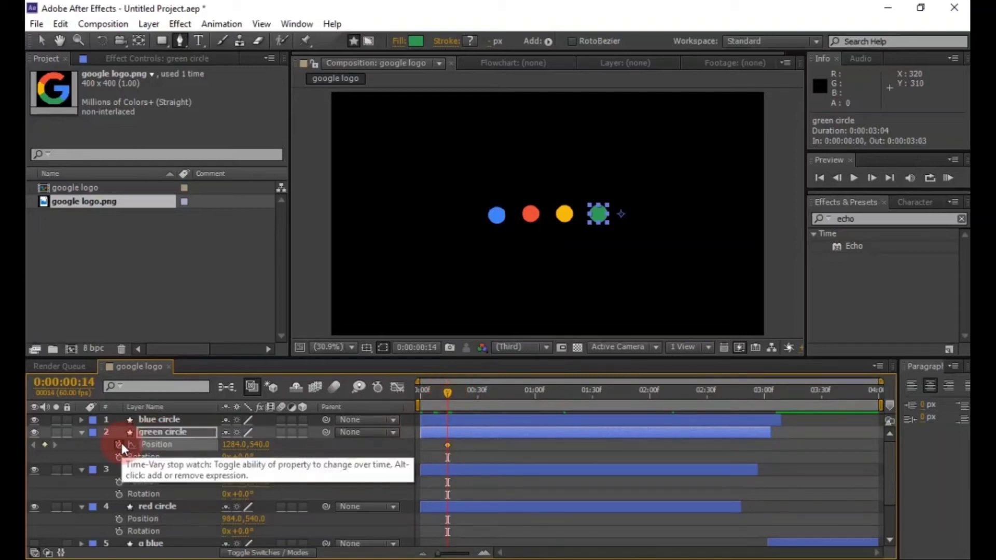
Keyframe the green circle's Y position to 575 at 0:00:01:29.
click(589, 397)
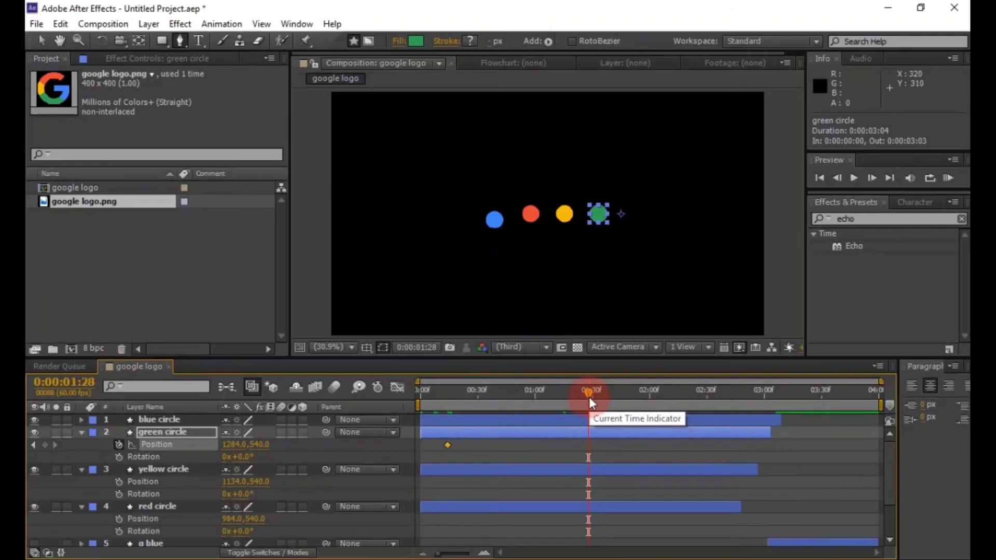
drag(589, 397, 590, 397)
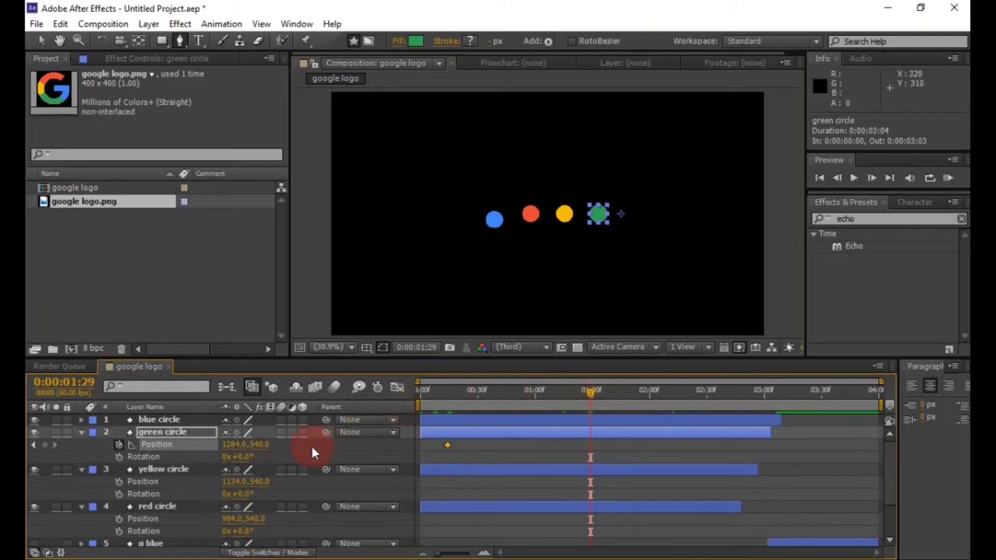
click(262, 445)
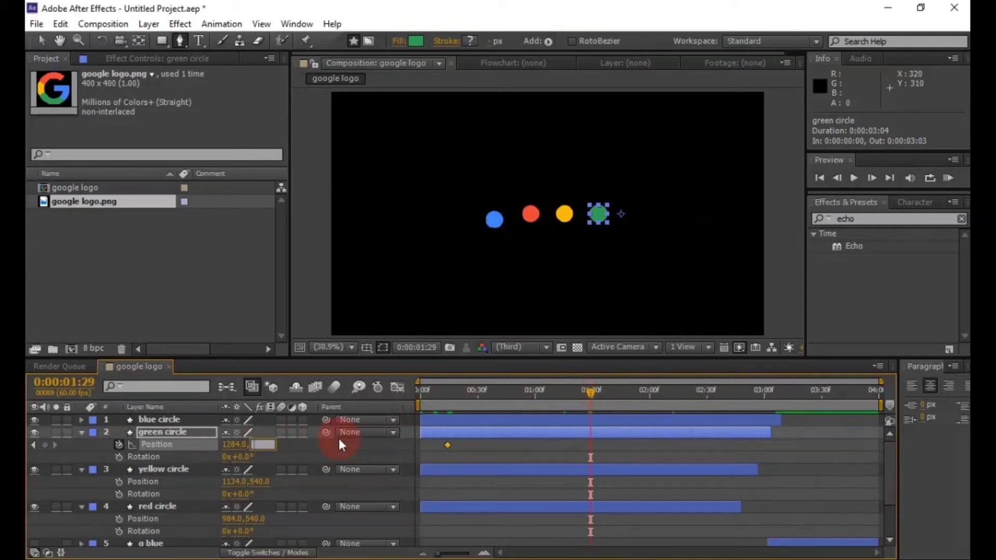
text(575)
click(340, 444)
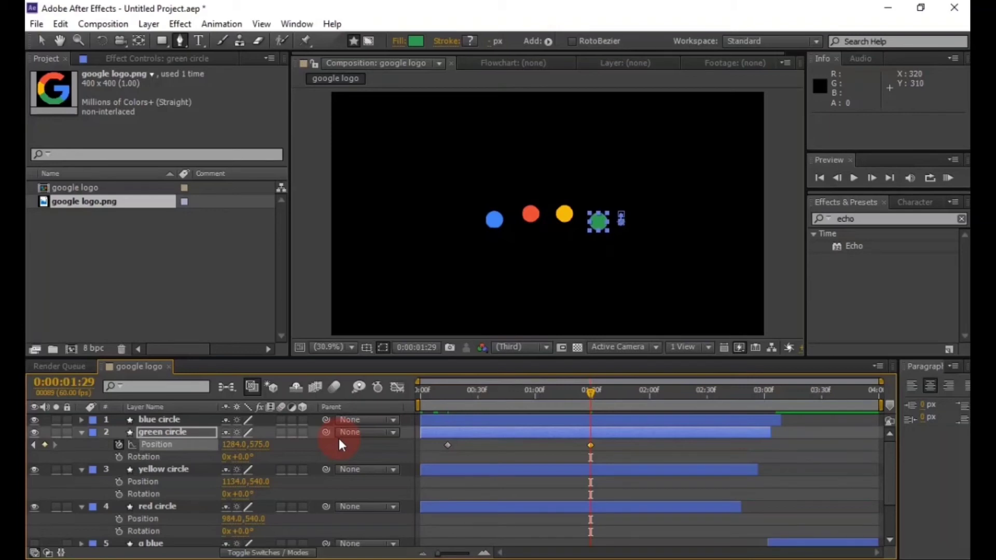
Keyframe the green circle's Y position to 540 at 0:00:02:16.
click(688, 394)
drag(673, 394, 679, 396)
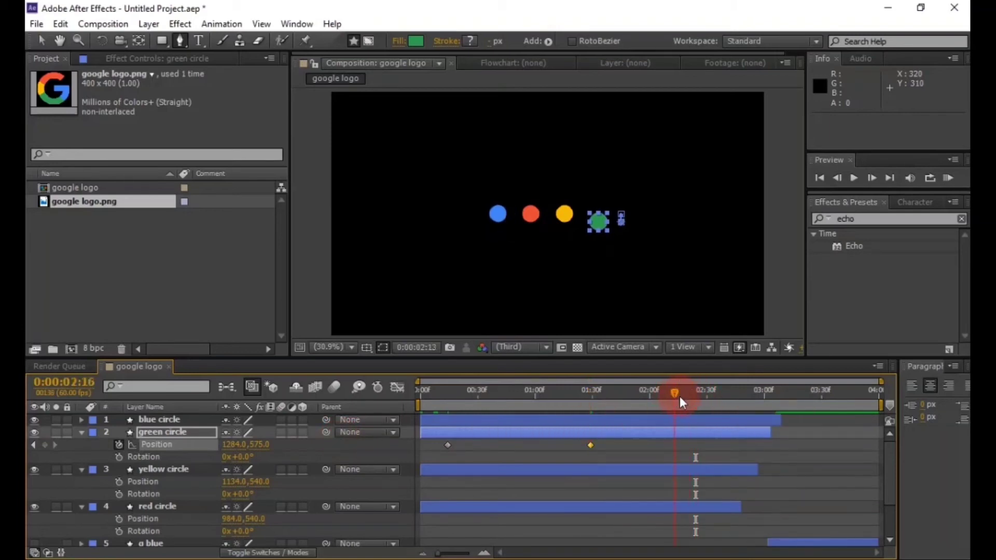
click(309, 457)
click(261, 444)
text(540)
click(312, 458)
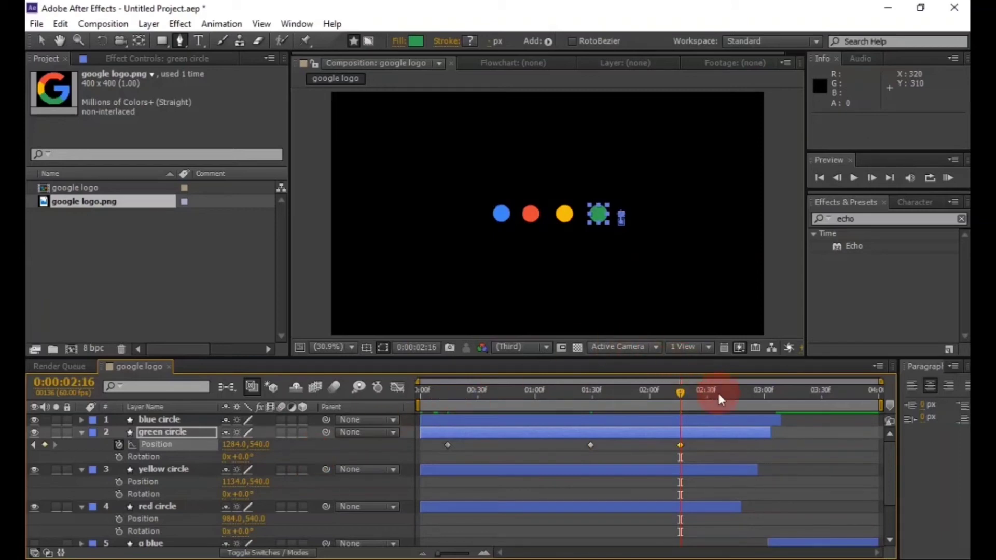
Keyframe the green circle's X position to 984 at 0:00:03:02.
click(767, 397)
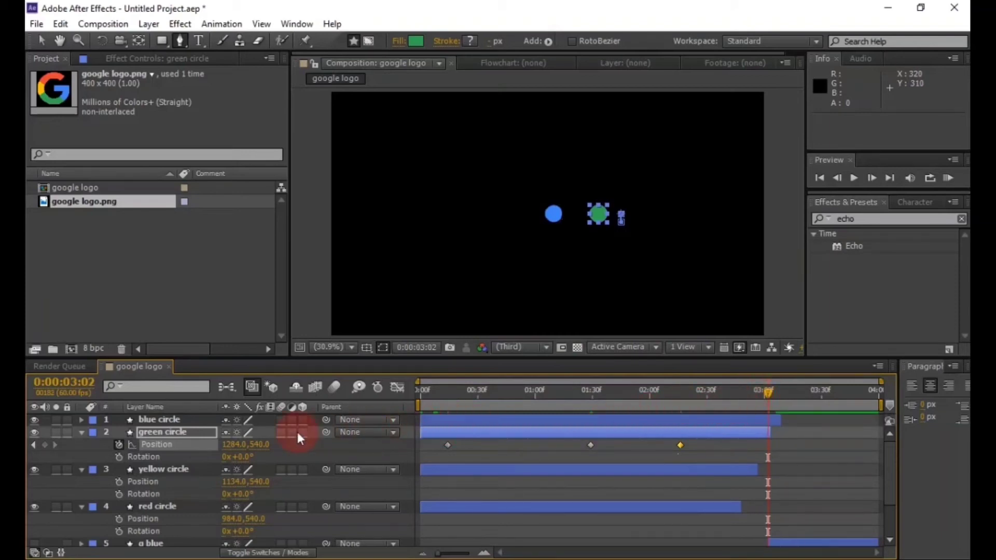
click(235, 445)
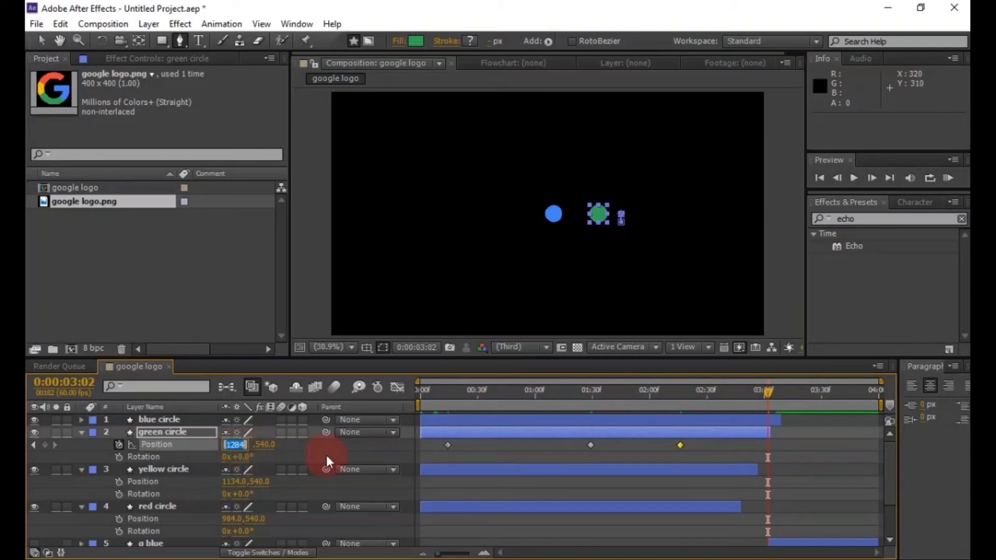
text(984)
click(325, 457)
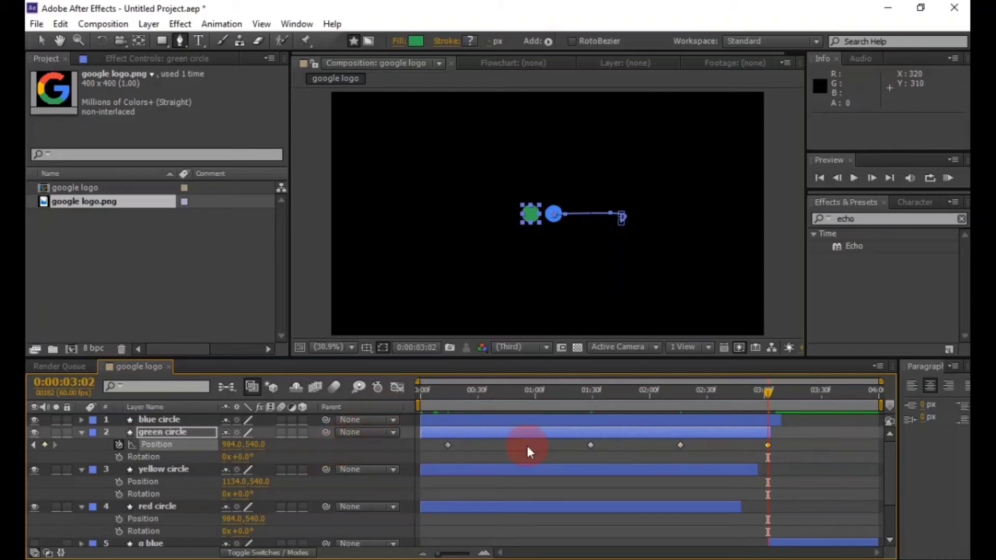
Add a Rotation keyframe to the green circle layer at 0:00:02:16.
click(679, 391)
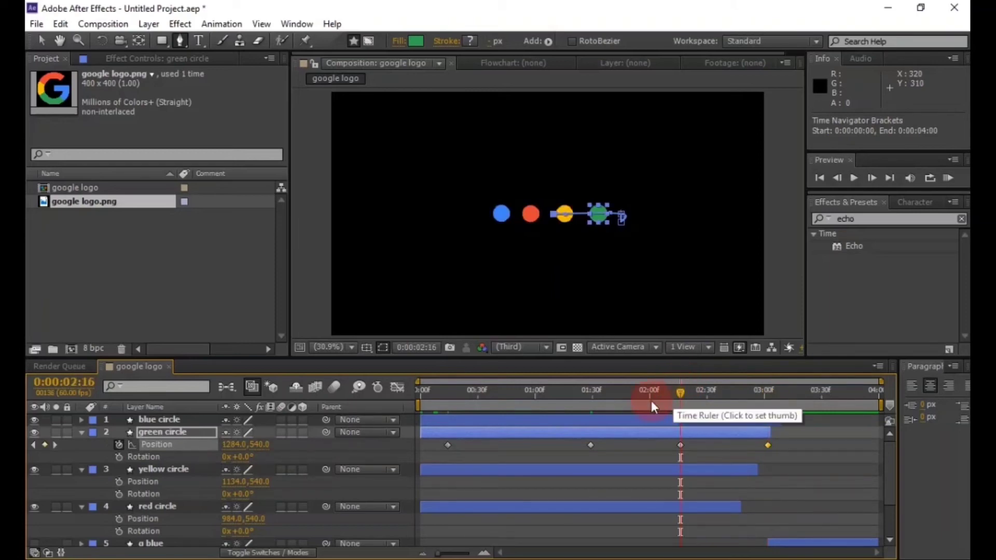
click(118, 494)
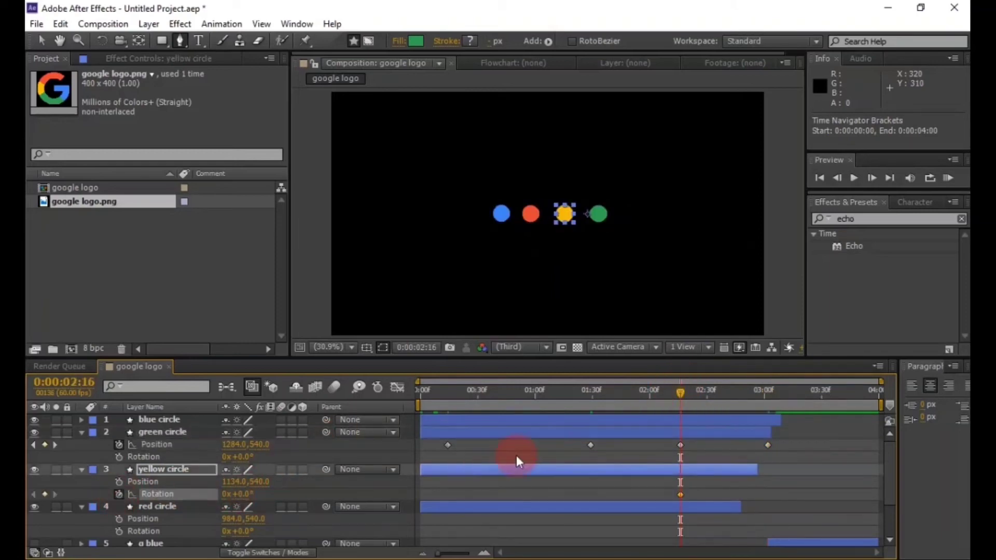
click(119, 494)
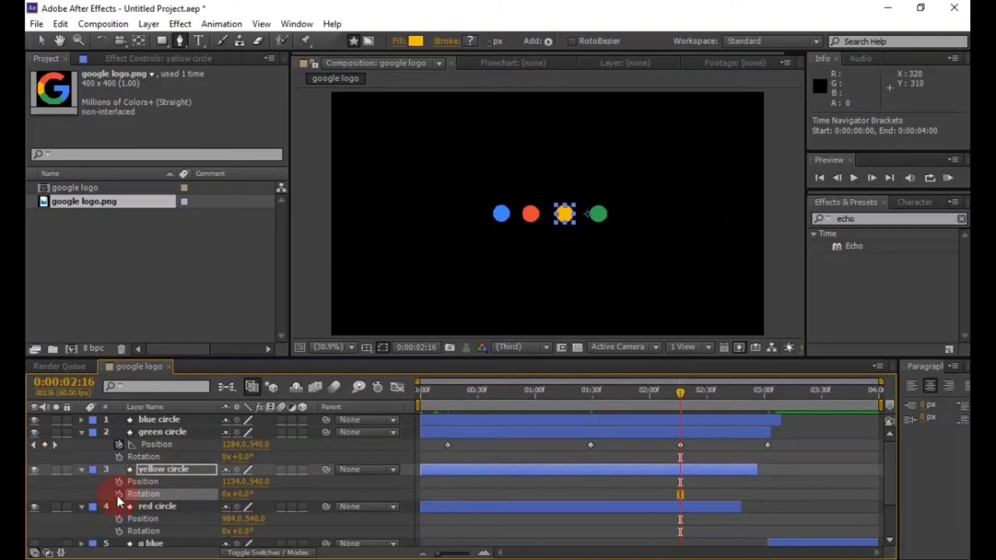
click(117, 456)
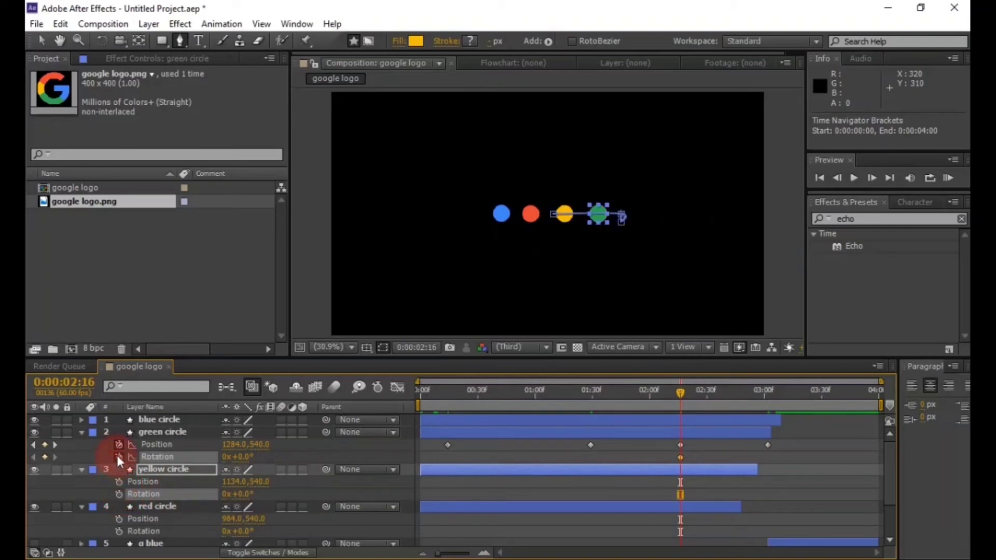
Move to 0:00:03:02 and set the yellow circle's Rotation to 176°.
click(767, 394)
click(388, 469)
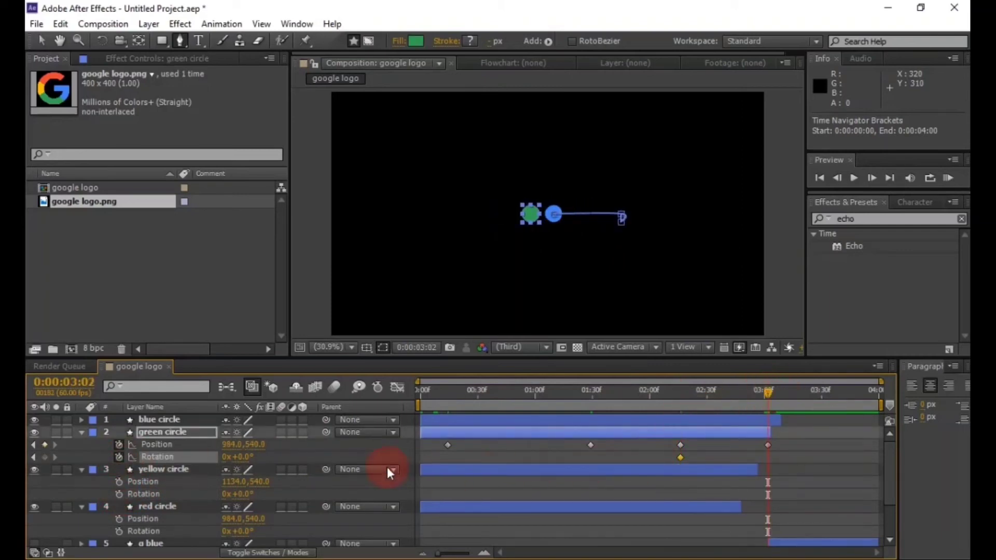
click(245, 495)
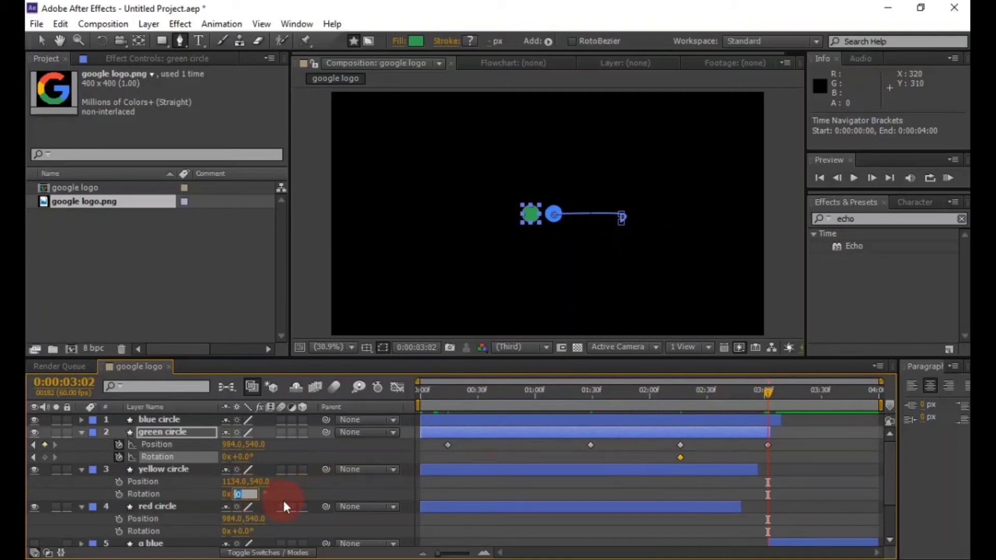
text(176)
click(283, 500)
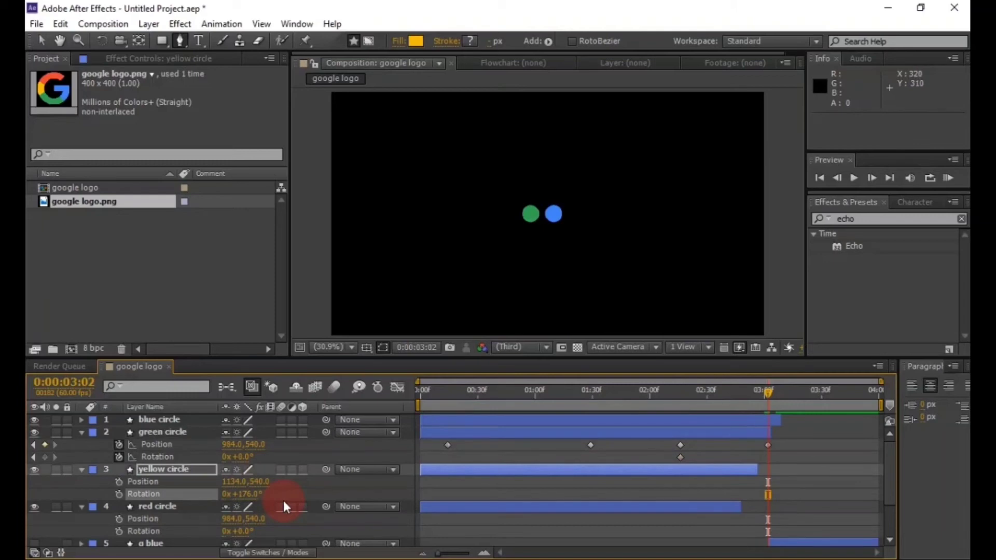
Collapse the green circle's properties and add a Position keyframe to the yellow circle layer at 0:00:00:09.
click(82, 433)
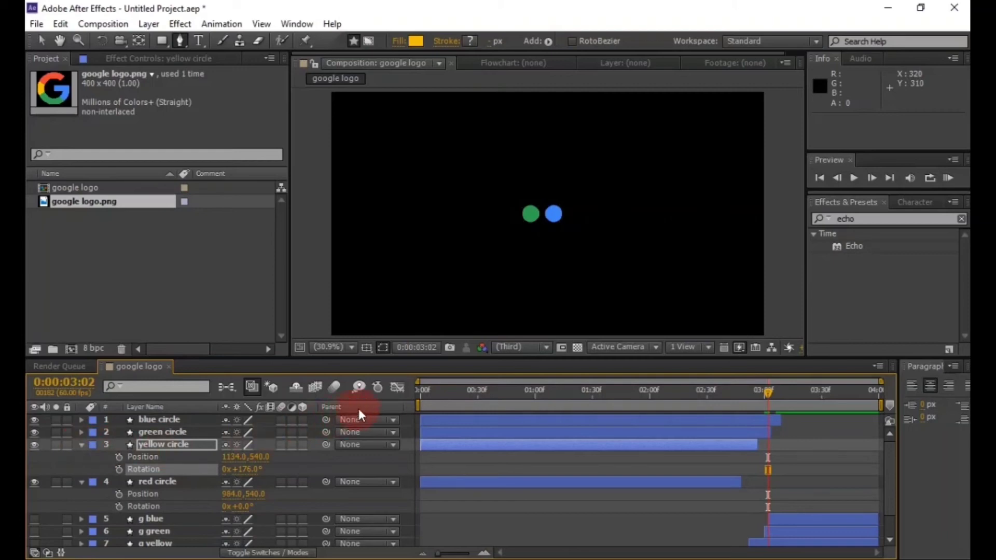
click(438, 393)
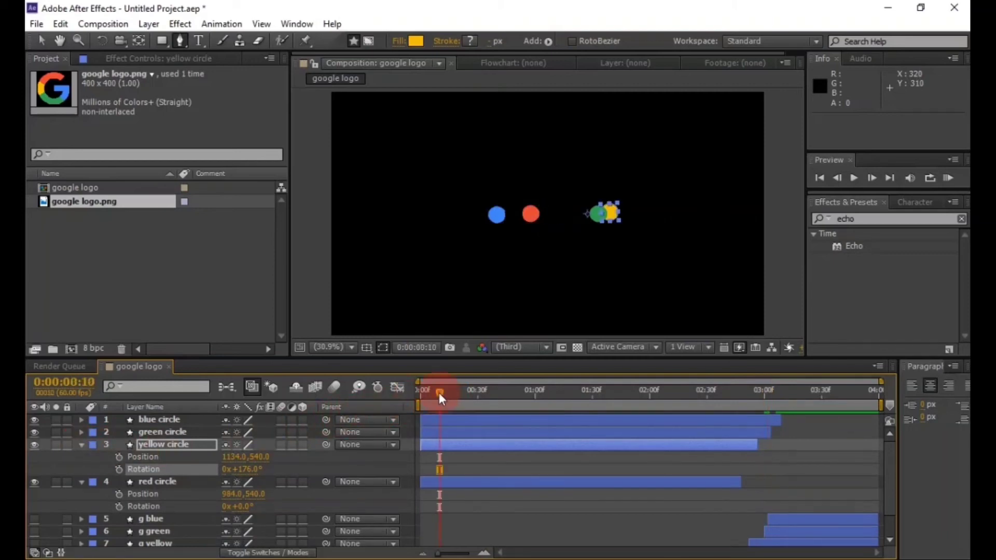
click(118, 457)
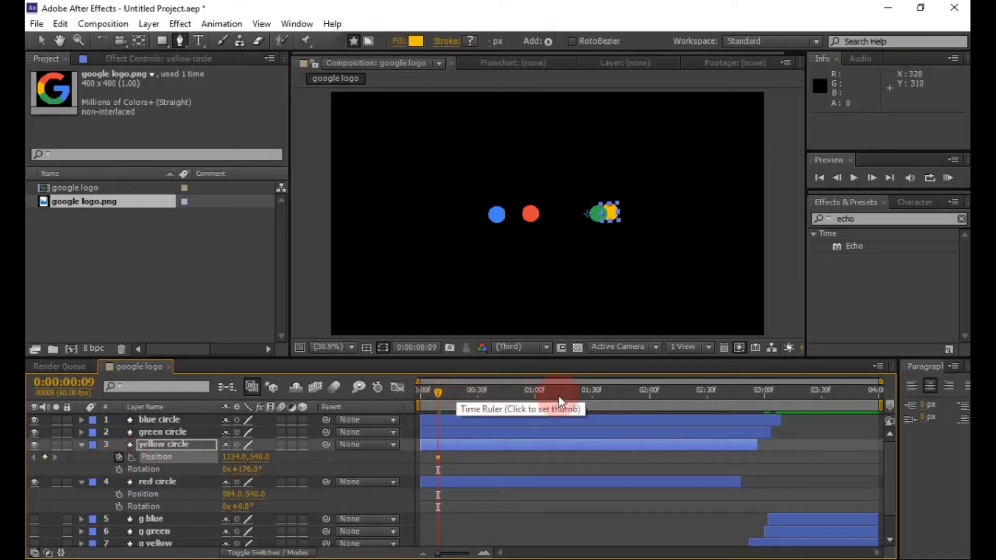
Keyframe the yellow circle's Y position to 575 at 0:00:01:24.
click(558, 395)
drag(558, 395, 581, 396)
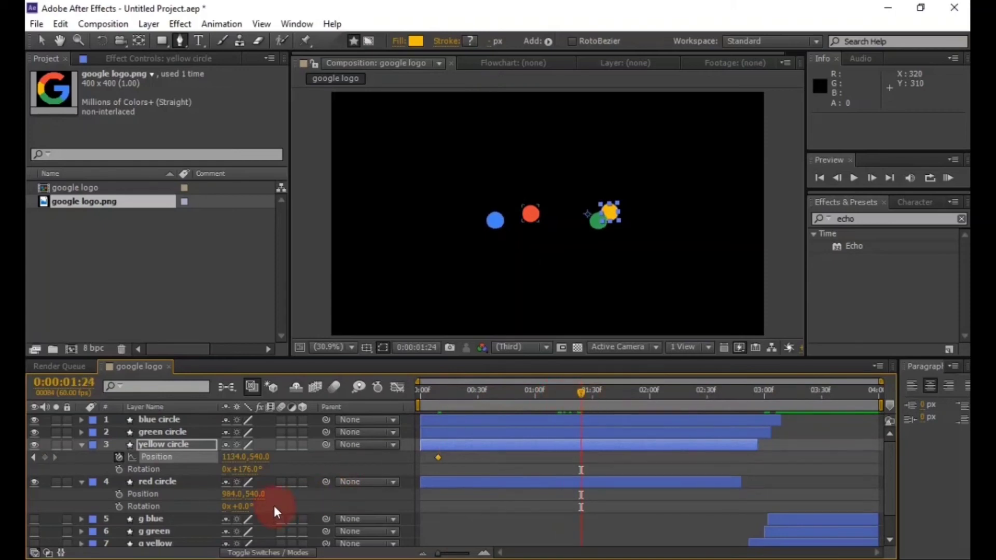
click(260, 456)
text(575)
click(326, 463)
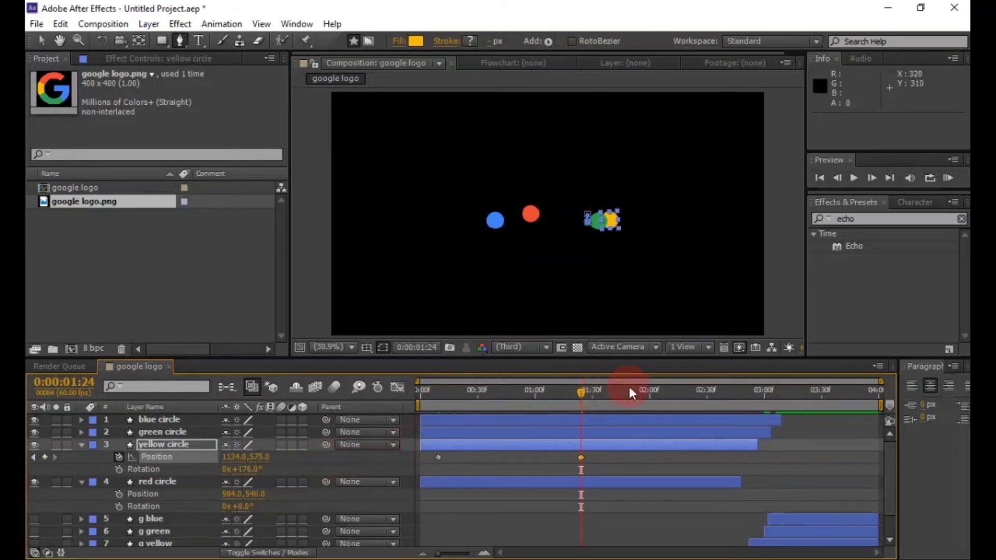
Keyframe the yellow circle's Y position to 540 at 0:00:02:08.
click(656, 394)
drag(657, 393, 665, 394)
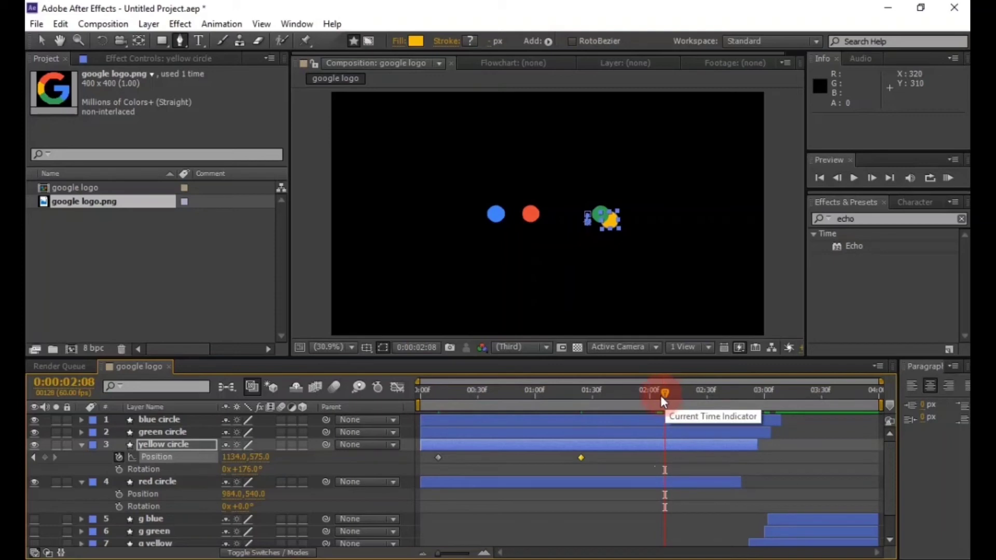
click(257, 508)
click(261, 458)
text(540)
click(345, 458)
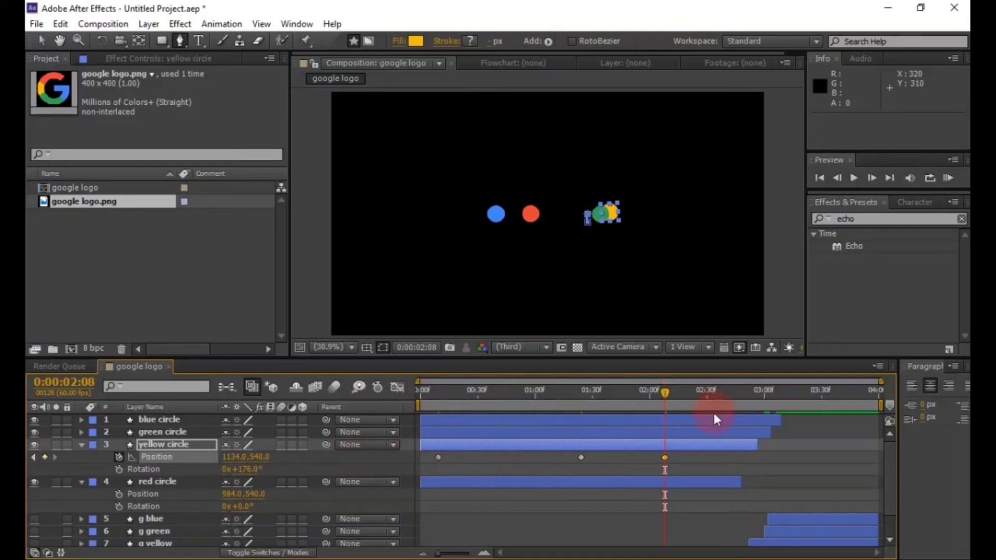
Keyframe the yellow circle's X position to 984 at 0:00:02:54.
drag(748, 390, 755, 393)
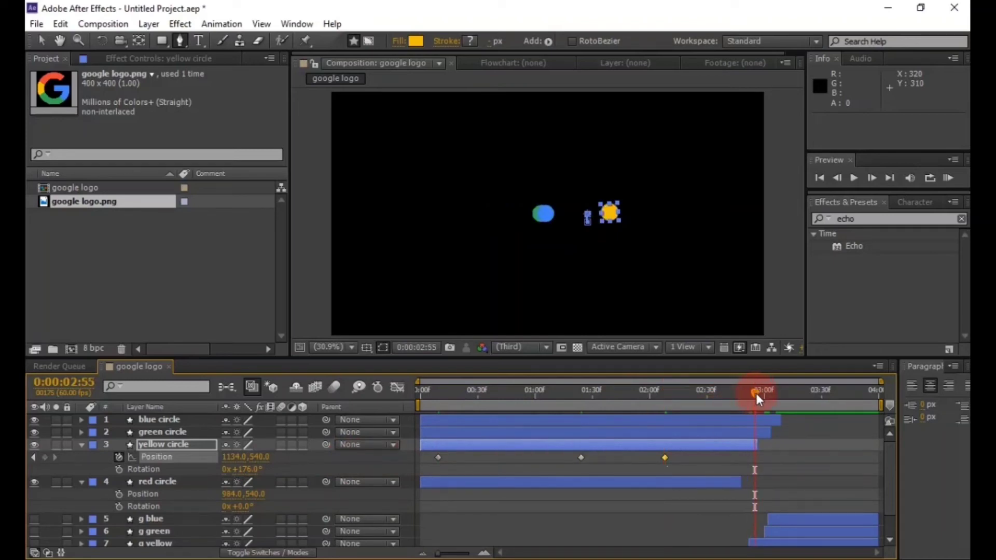
click(236, 458)
key(BackSpace)
text(984)
click(236, 461)
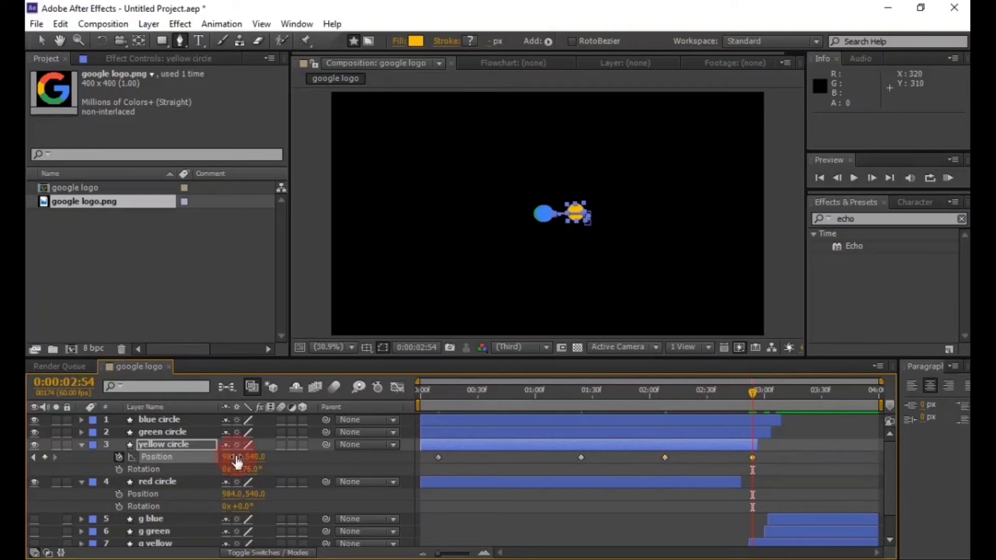
Add a Rotation keyframe to the yellow circle at 0:00:02:08 and go to 0:00:02:54.
drag(662, 389, 663, 391)
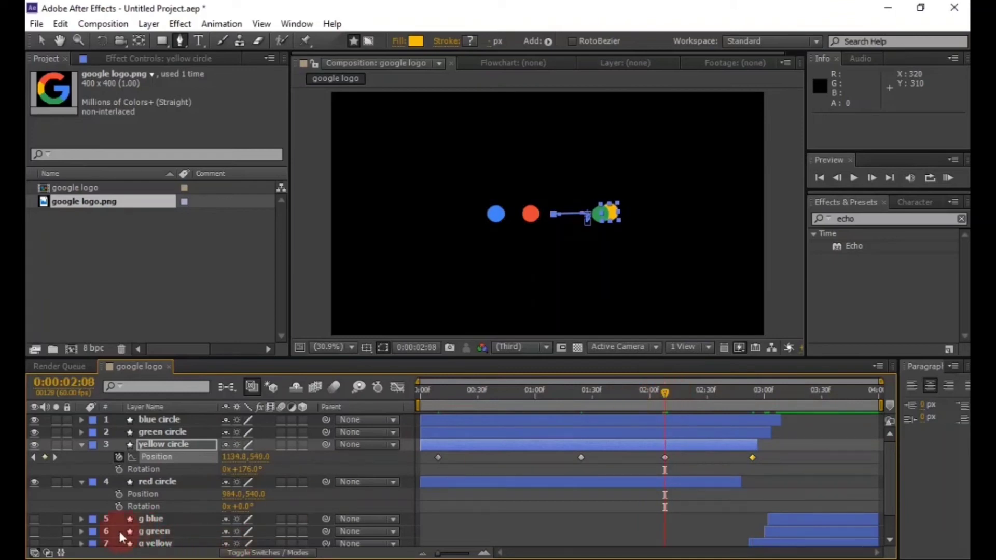
click(120, 469)
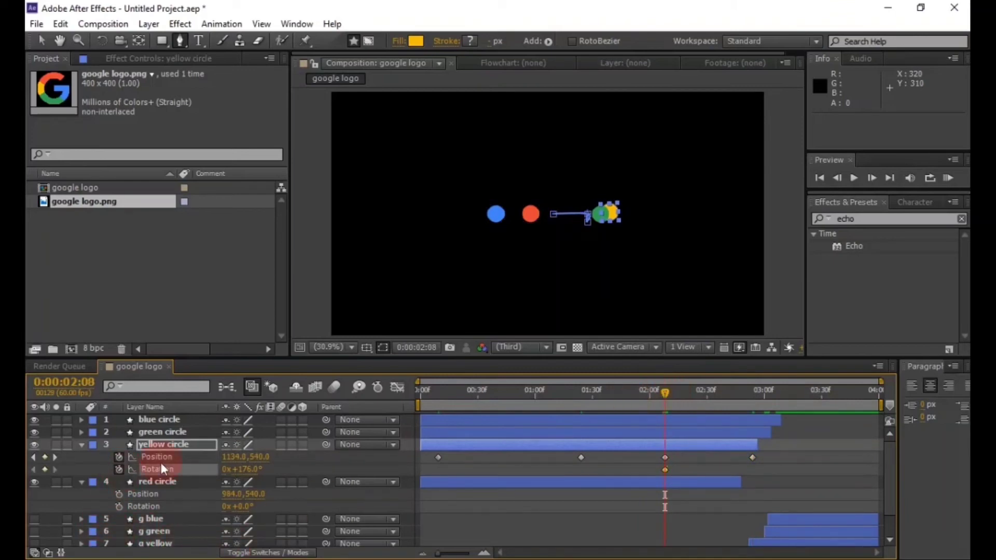
click(752, 397)
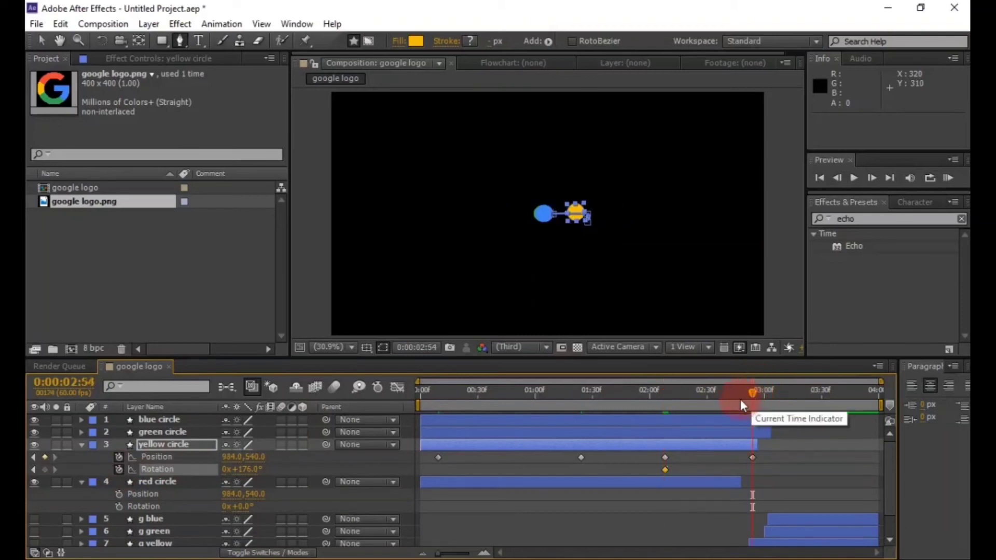
Set the red circle's Rotation to 176°.
click(243, 506)
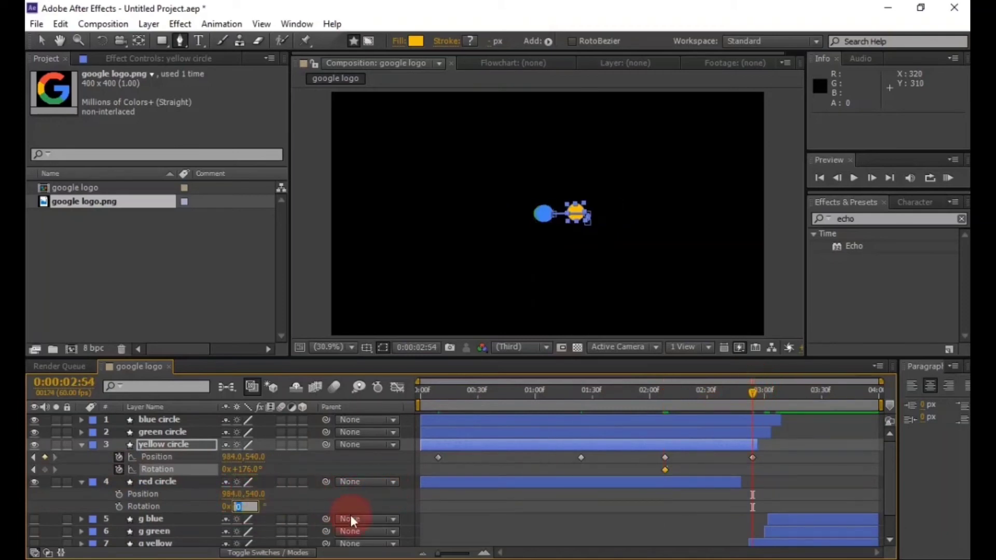
text(176)
key(Return)
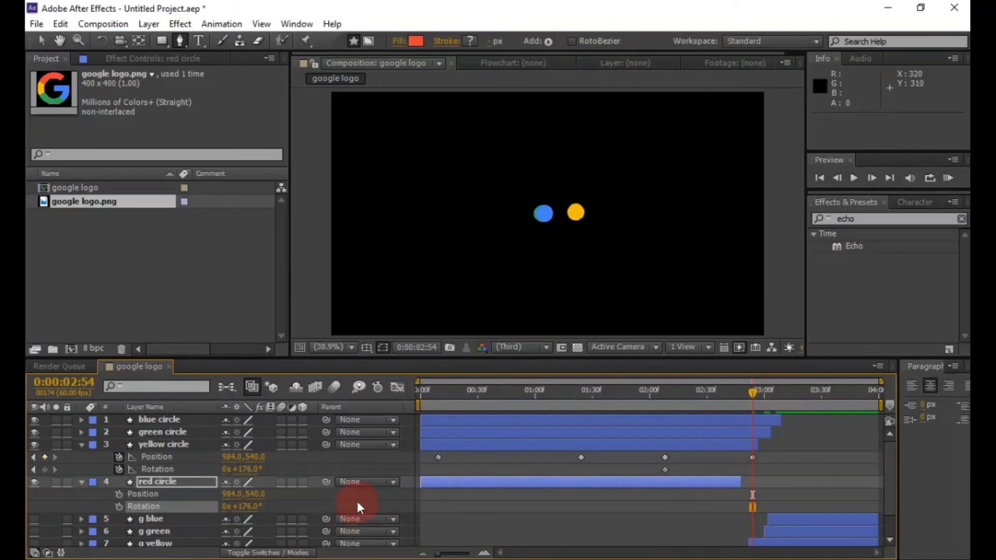
Add a 176° Rotation keyframe to the yellow circle at 0:00:02:54 and reset its 0:00:02:08 keyframe to no rotation.
click(248, 470)
click(252, 471)
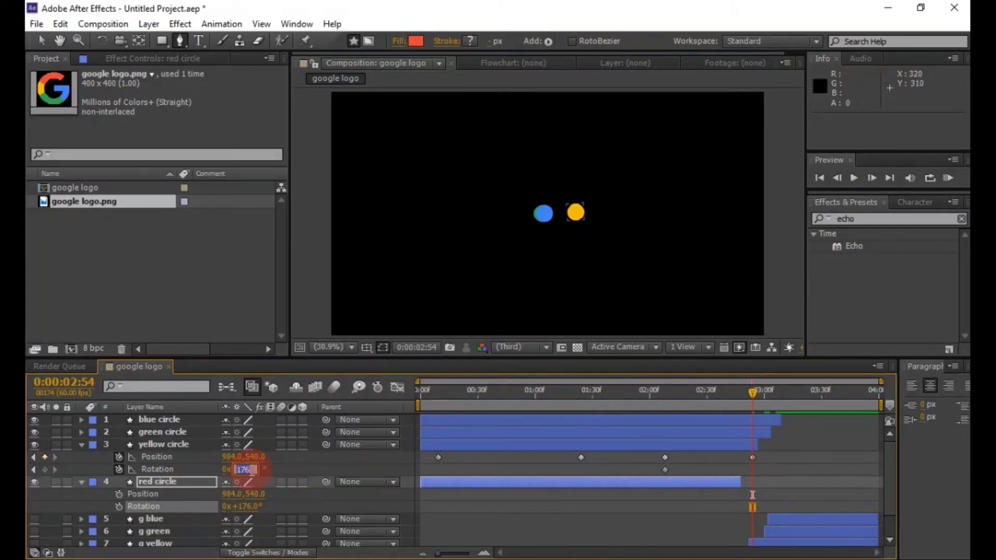
text(176)
click(252, 473)
click(251, 469)
click(752, 471)
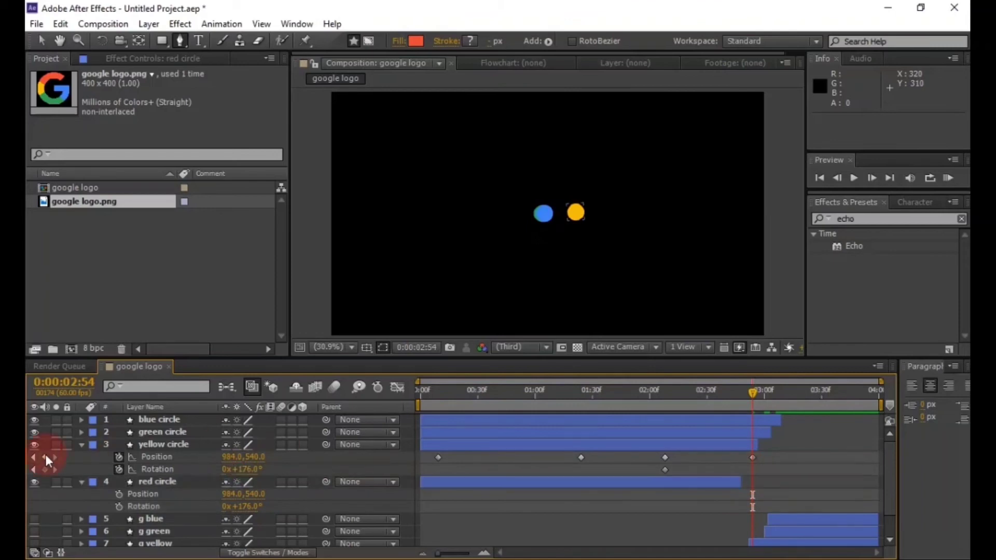
click(45, 469)
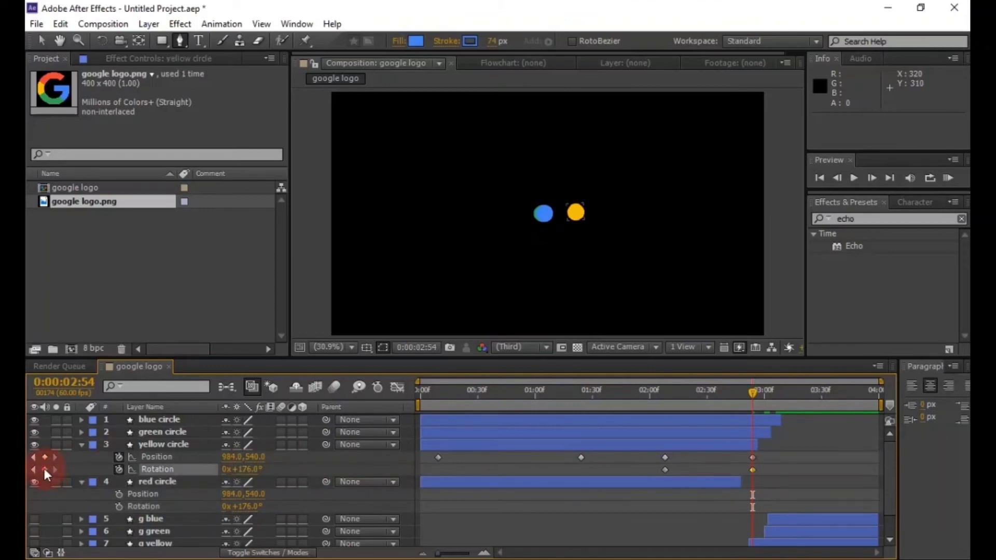
double_click(664, 470)
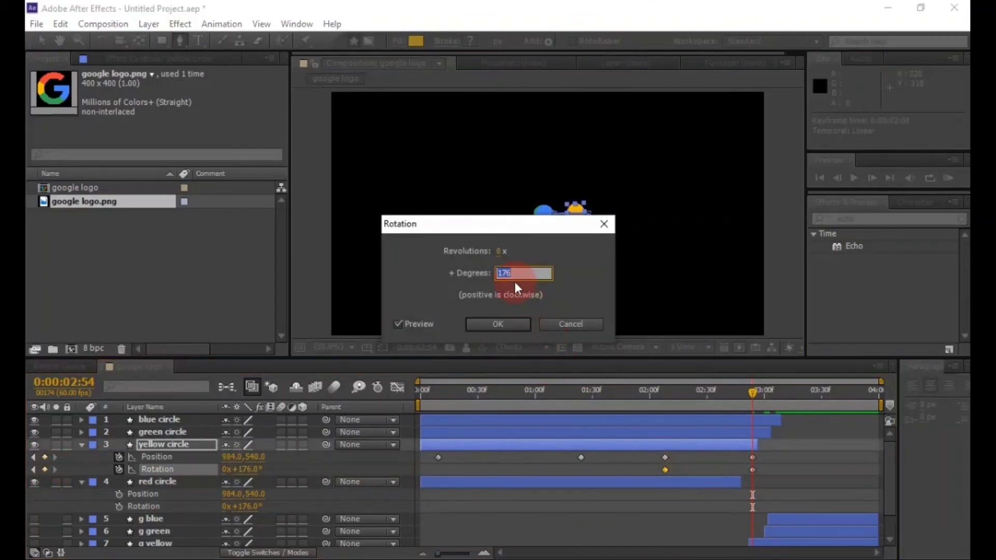
key(Return)
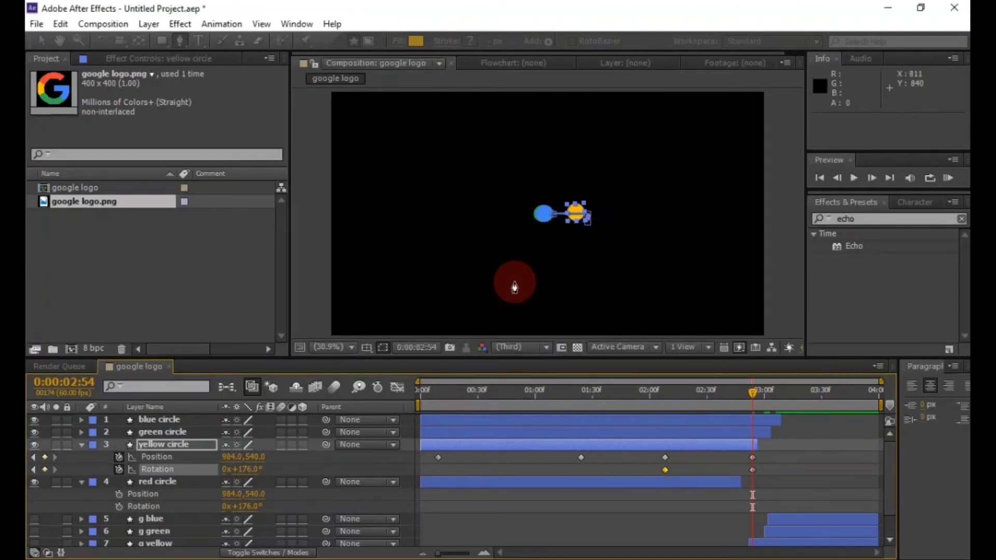
Collapse the yellow circle's properties and set the red circle's Rotation to 0°.
click(81, 445)
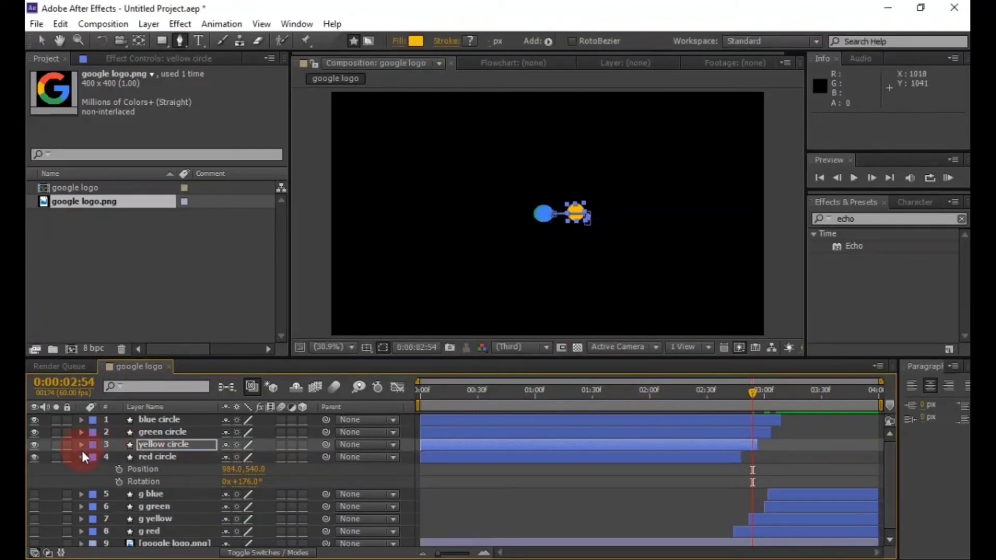
click(243, 482)
text(0)
key(Return)
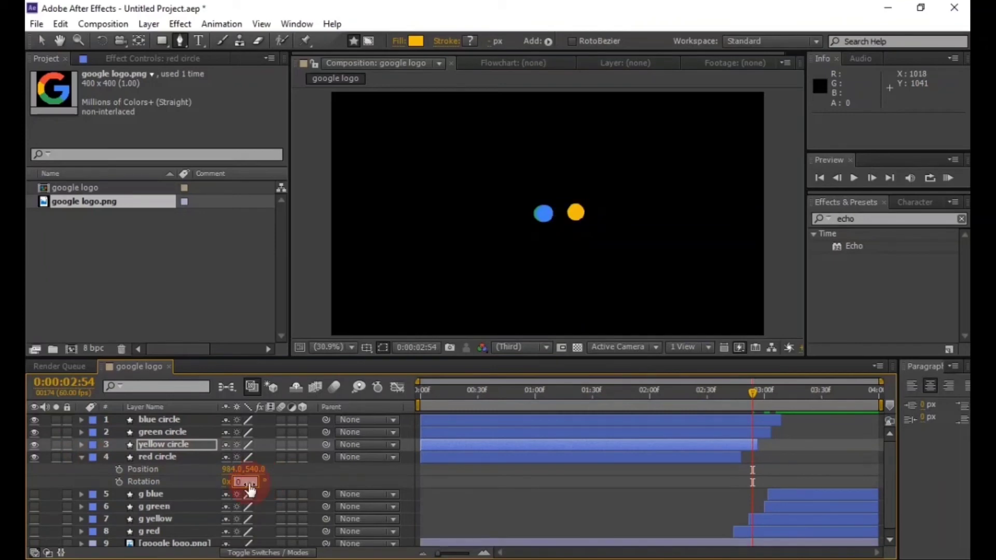
click(255, 484)
Add a Position keyframe to the red circle layer at 0:00:00:05.
click(420, 392)
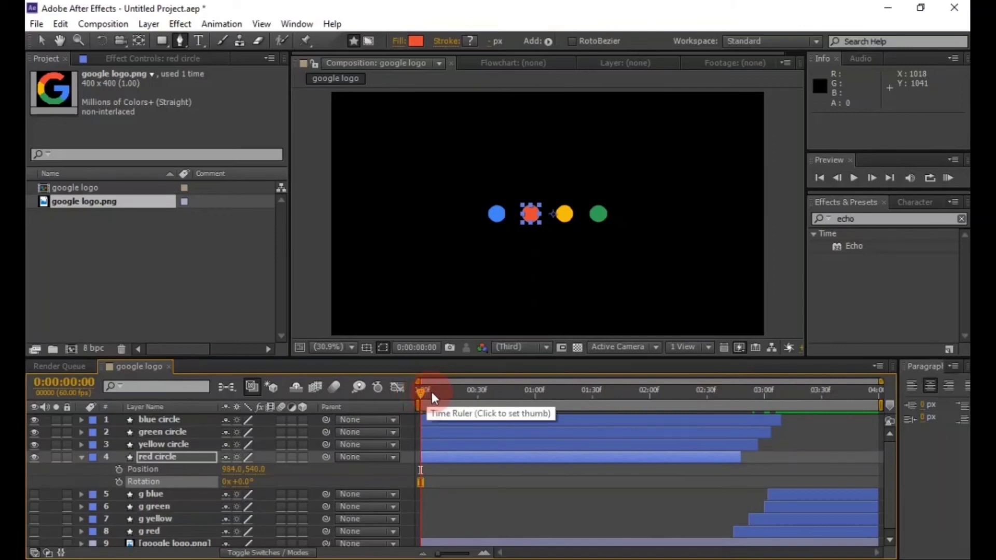
click(431, 393)
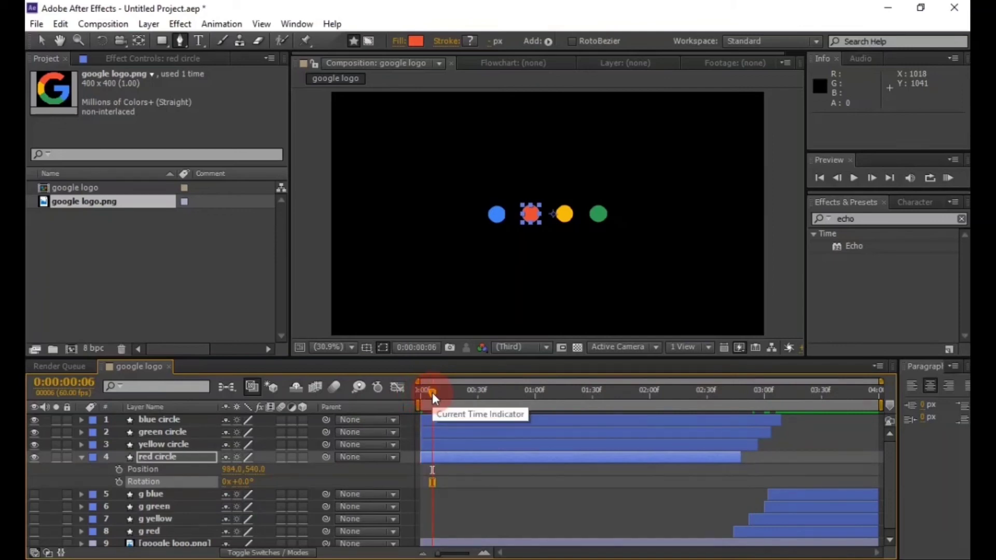
key(Page_Up)
click(121, 468)
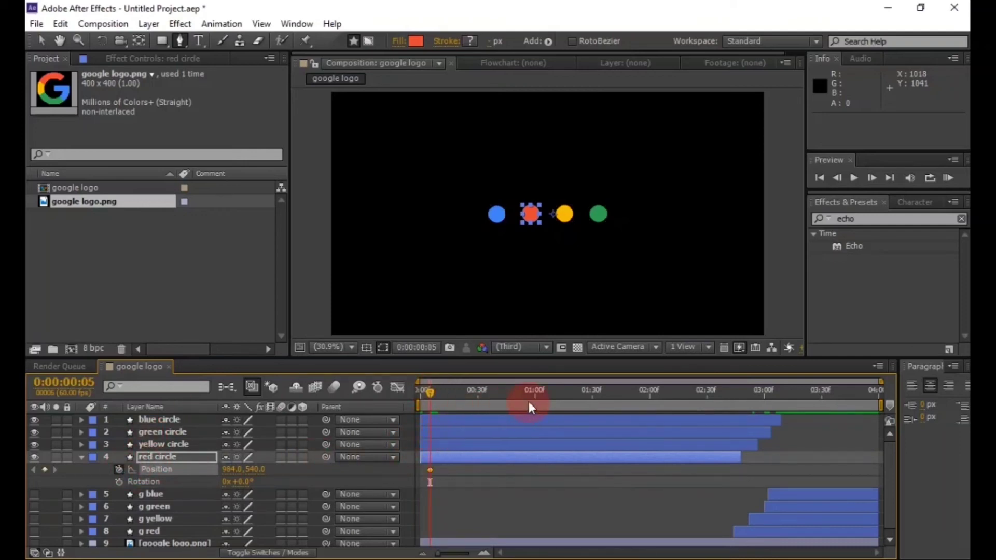
Keyframe the red circle's Y position to 575 at 0:00:01:20.
click(566, 397)
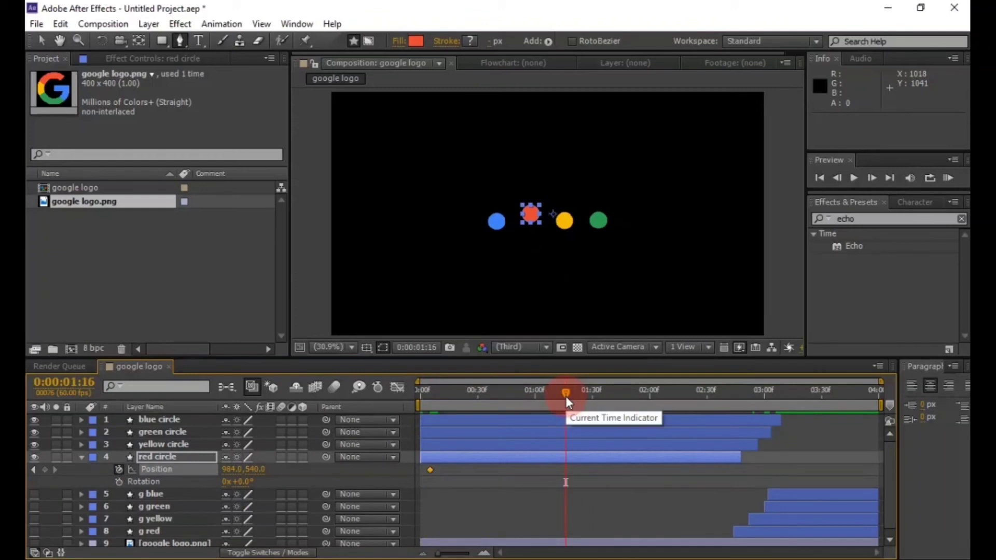
key(Page_Down)
key(Page_Down)
key(Page_Down)
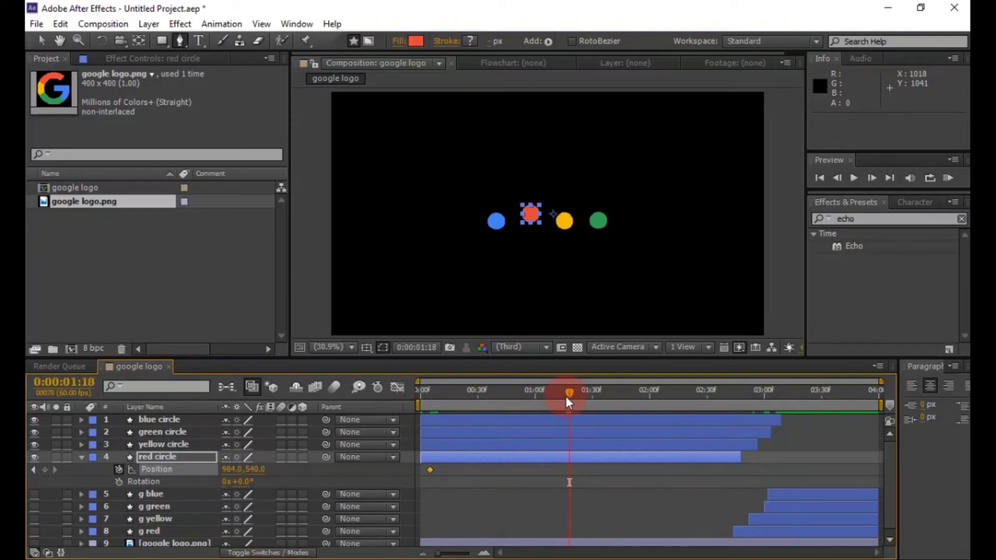
key(Page_Down)
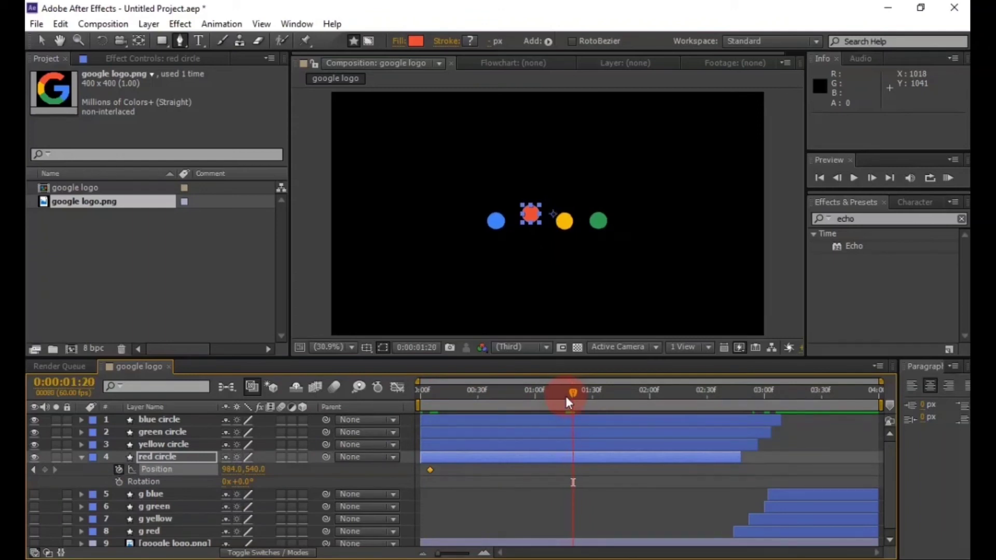
click(253, 470)
key(BackSpace)
text(575.0)
key(Return)
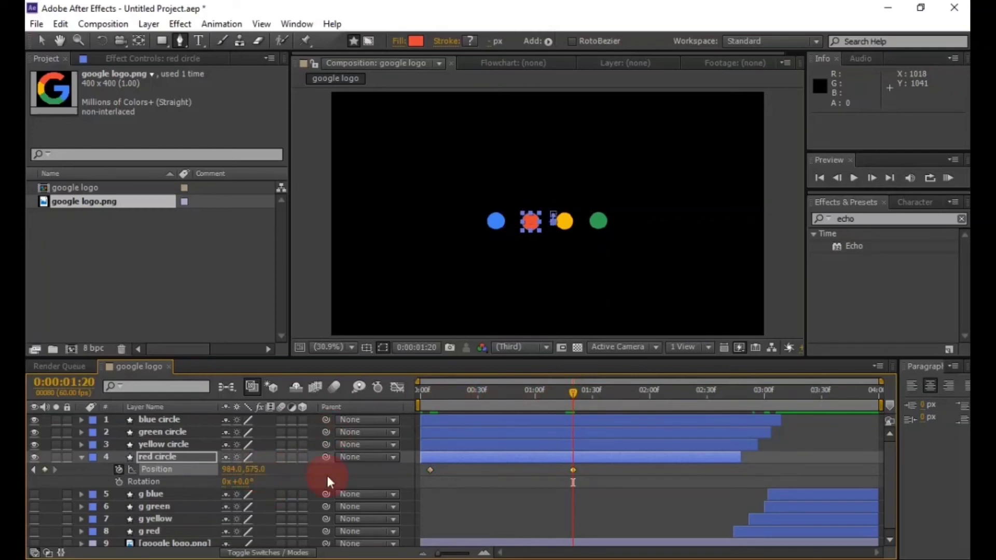
Keyframe the red circle's Y position to 540 at 0:00:02:12.
click(661, 393)
drag(662, 394, 670, 394)
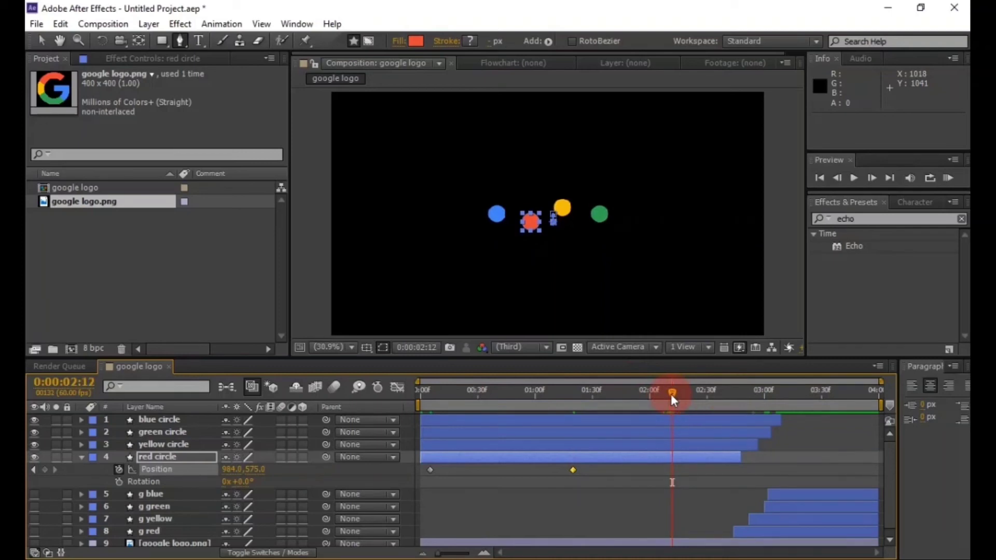
click(258, 469)
text(540)
key(Return)
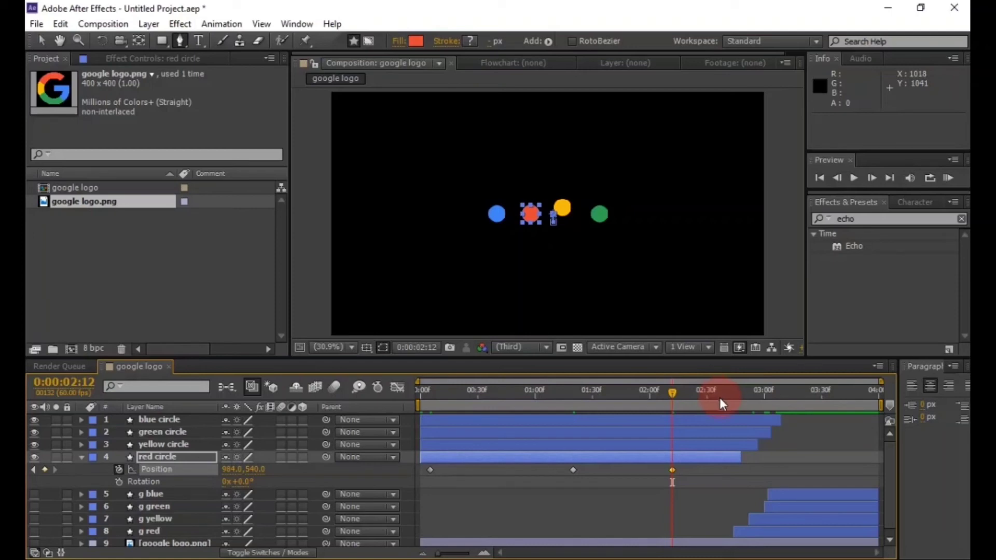
Keyframe the red circle's Rotation from 0° at 0:00:02:12 to 176° at 0:00:02:46.
drag(688, 390, 666, 392)
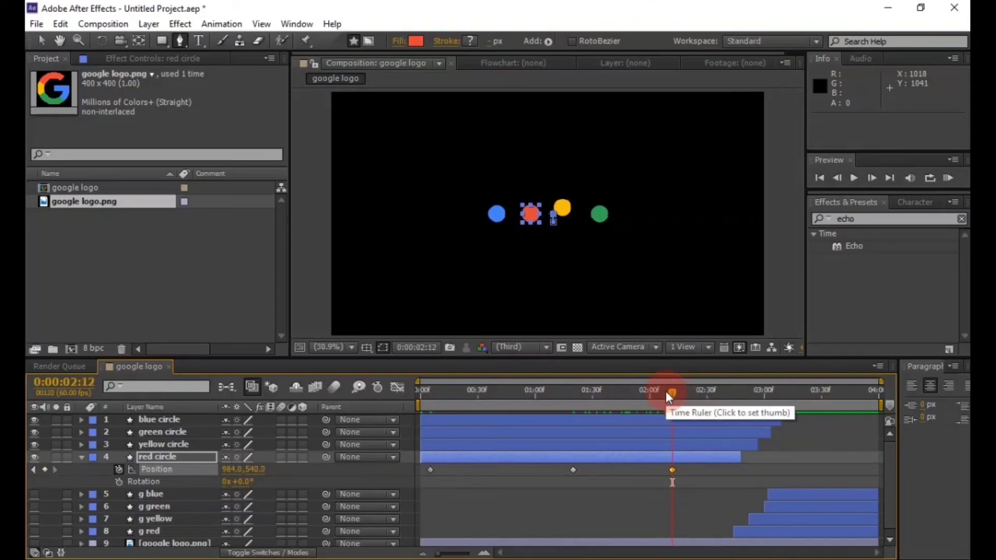
click(119, 481)
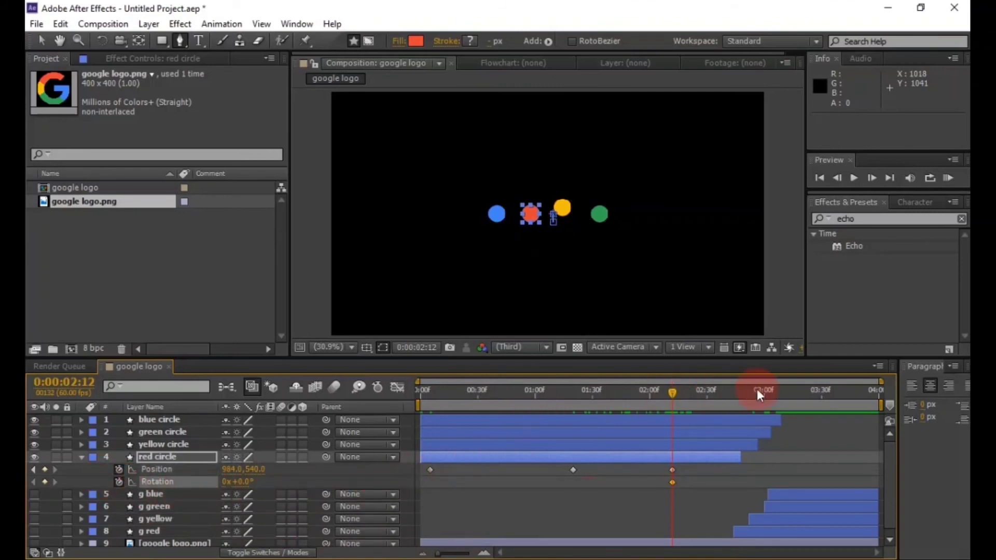
drag(741, 391, 737, 390)
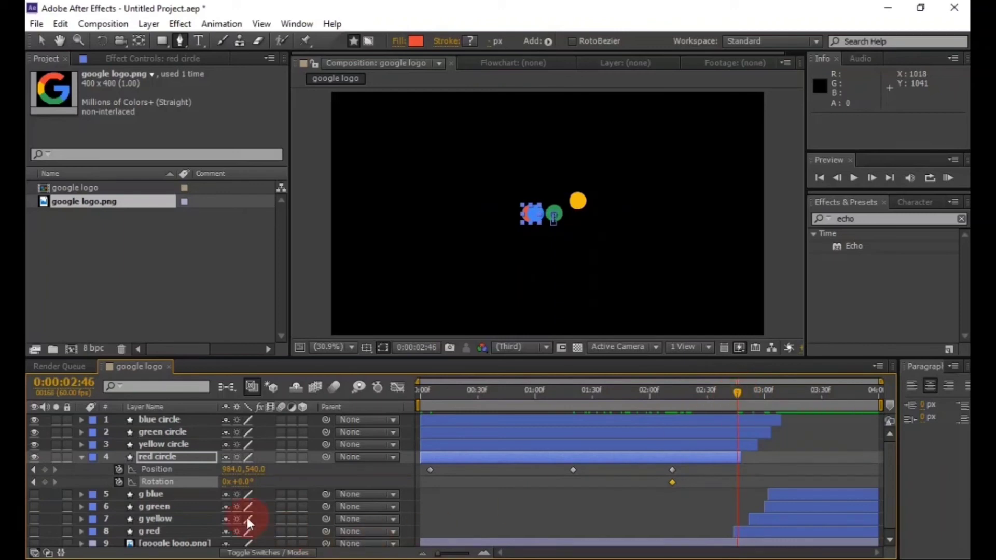
click(252, 483)
text(176)
click(313, 480)
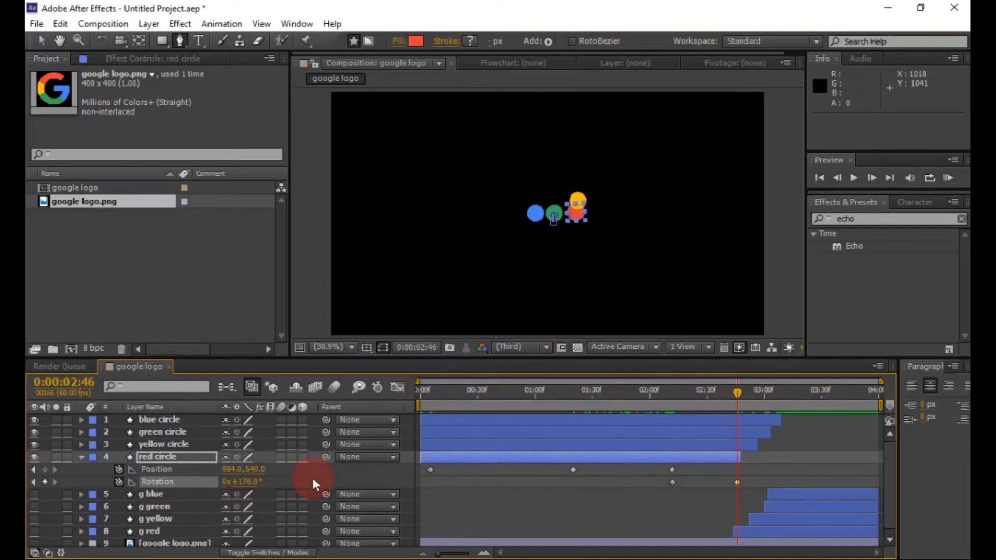
mouse_move(736, 390)
mouse_down()
mouse_move(709, 393)
mouse_move(765, 404)
mouse_move(734, 413)
mouse_move(741, 390)
mouse_up()
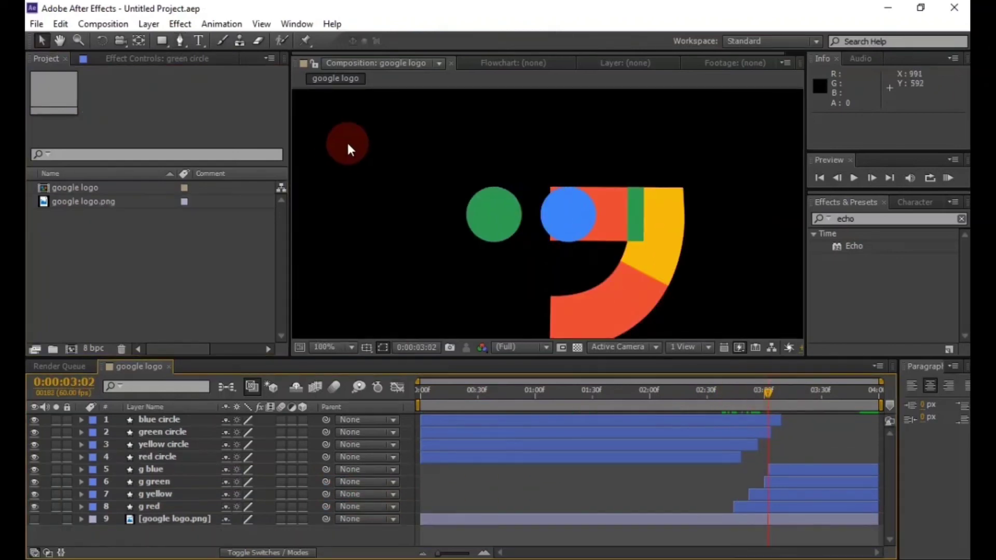
Keyframe the green circle's Rotation to 176° at 0:00:03:02 and collapse the layer's properties.
click(474, 207)
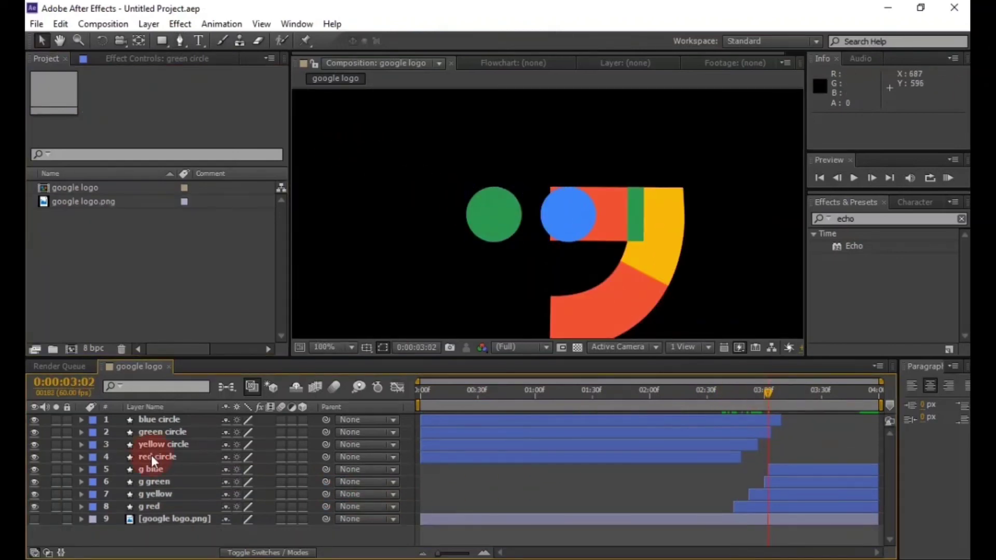
click(172, 435)
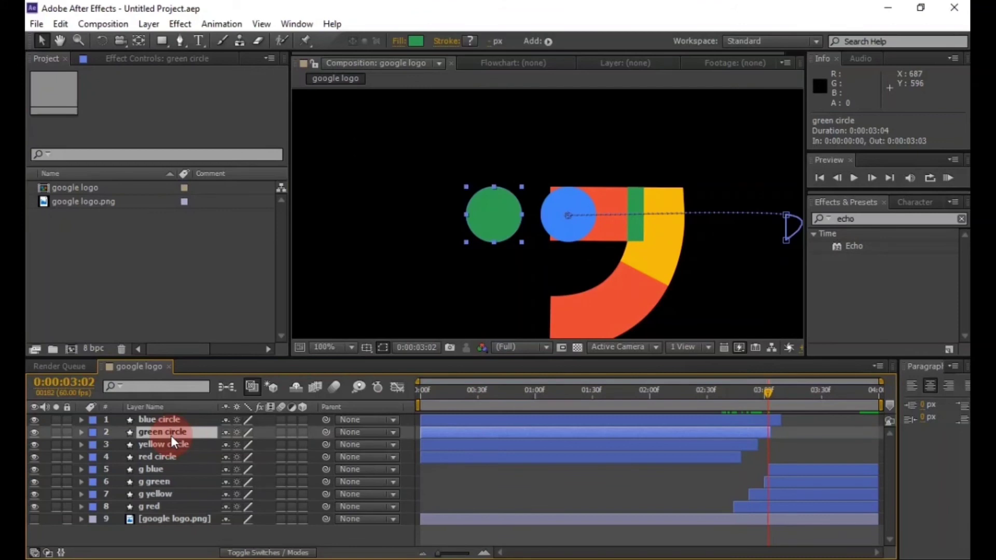
key(u)
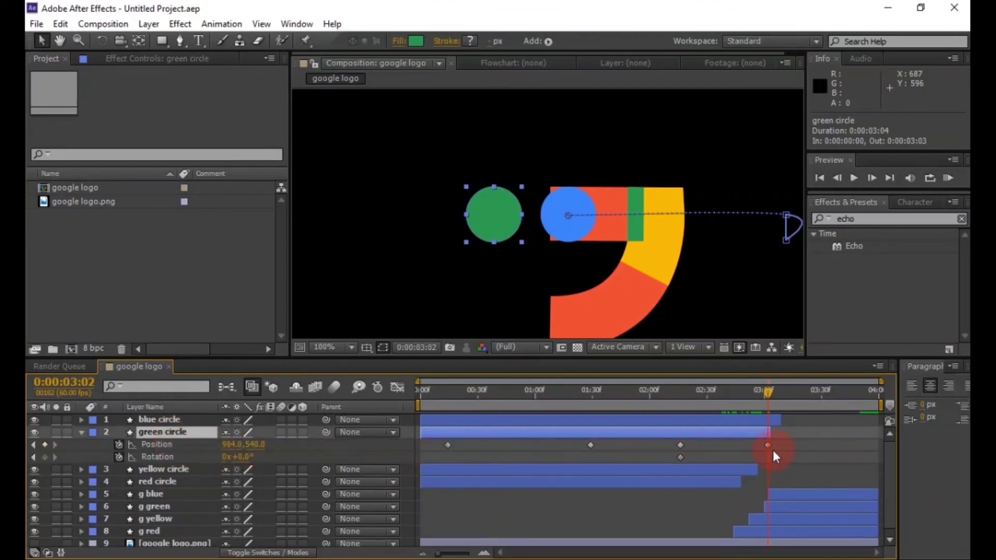
click(447, 461)
click(240, 458)
text(176)
click(276, 453)
drag(763, 393, 788, 398)
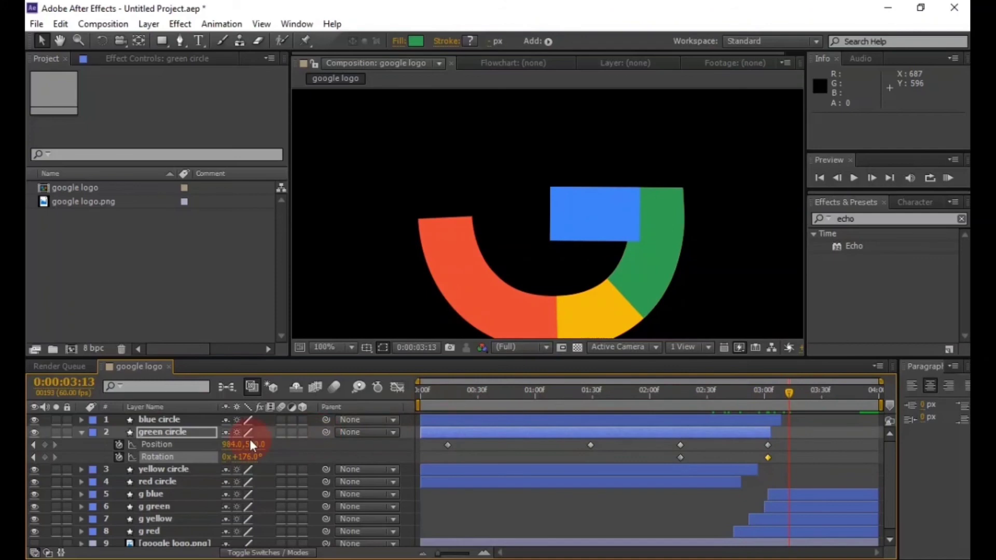
key(F2)
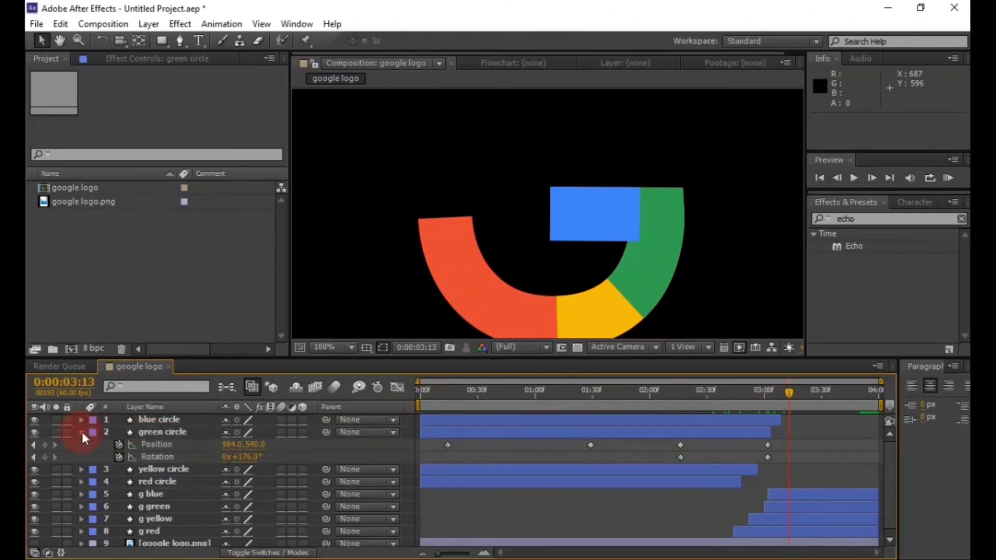
click(81, 432)
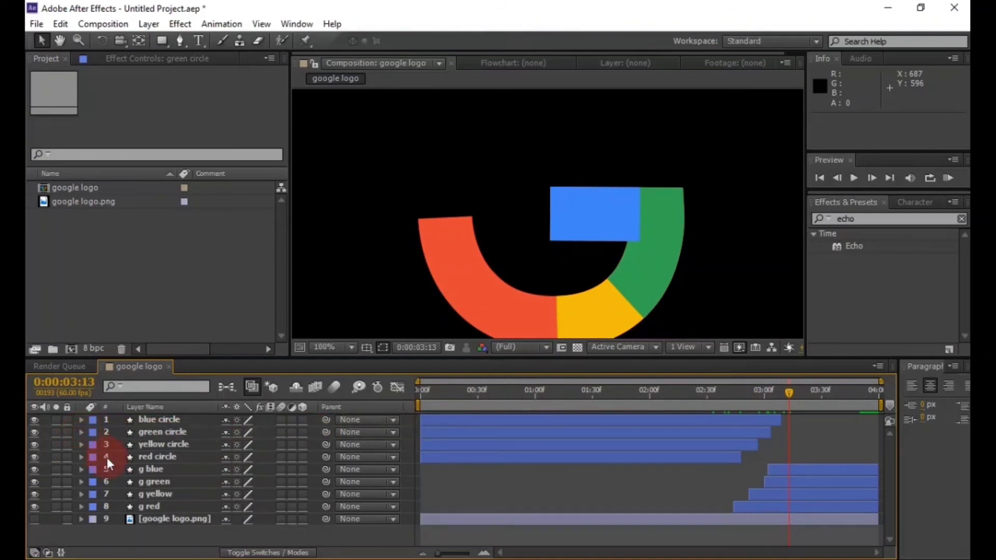
Select the blue, green, yellow and red circle layers and reveal all their keyframed properties.
click(173, 419)
ctrl+click(170, 431)
ctrl+click(170, 456)
ctrl+click(170, 445)
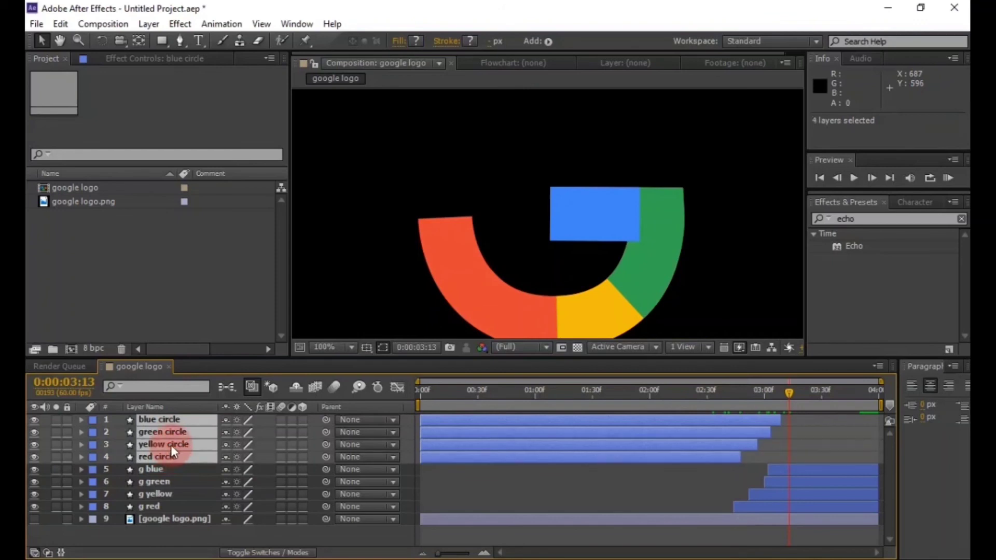
key(u)
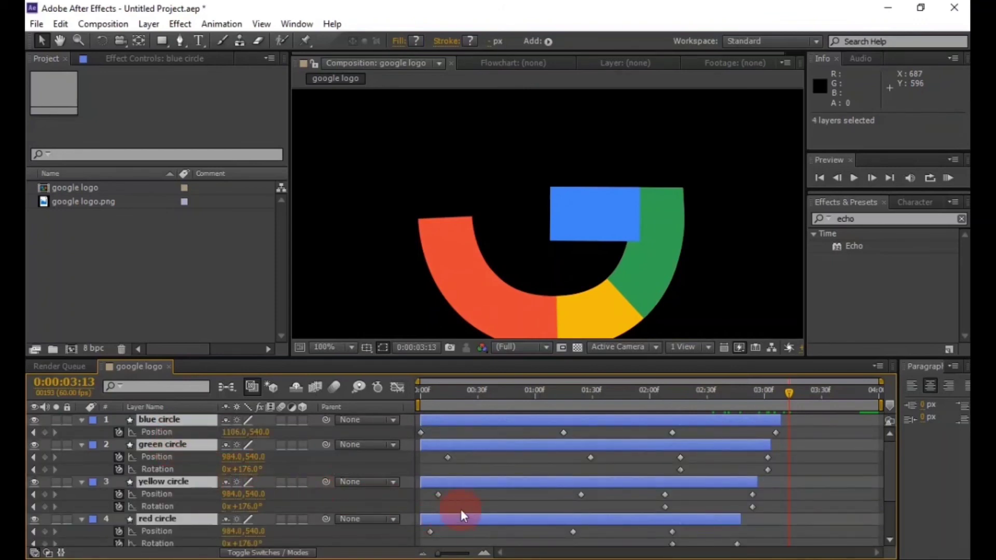
scroll(461, 509, down, 2)
scroll(459, 499, up, 2)
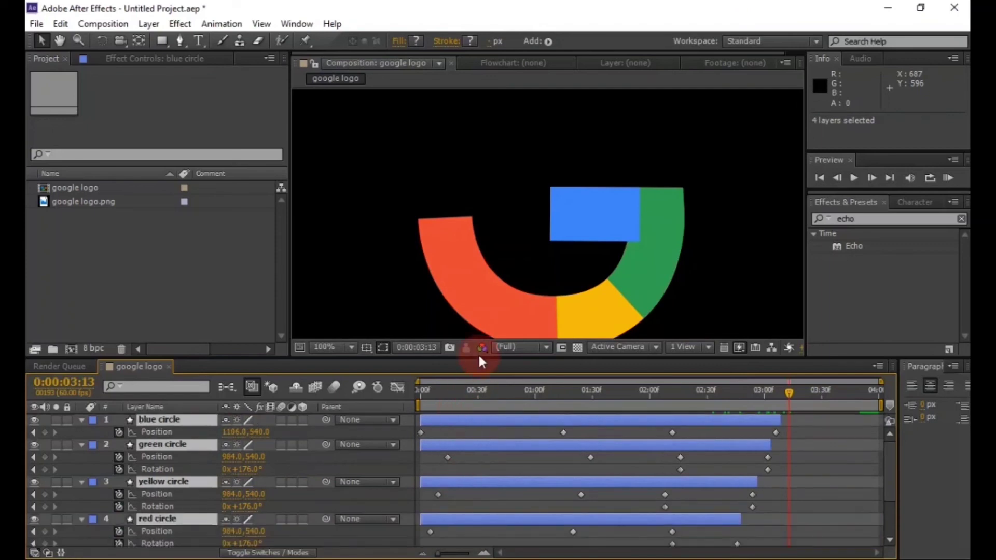
Apply Easy Ease to every Position and Rotation keyframe of the four circle layers except each property's last one.
drag(478, 356, 473, 269)
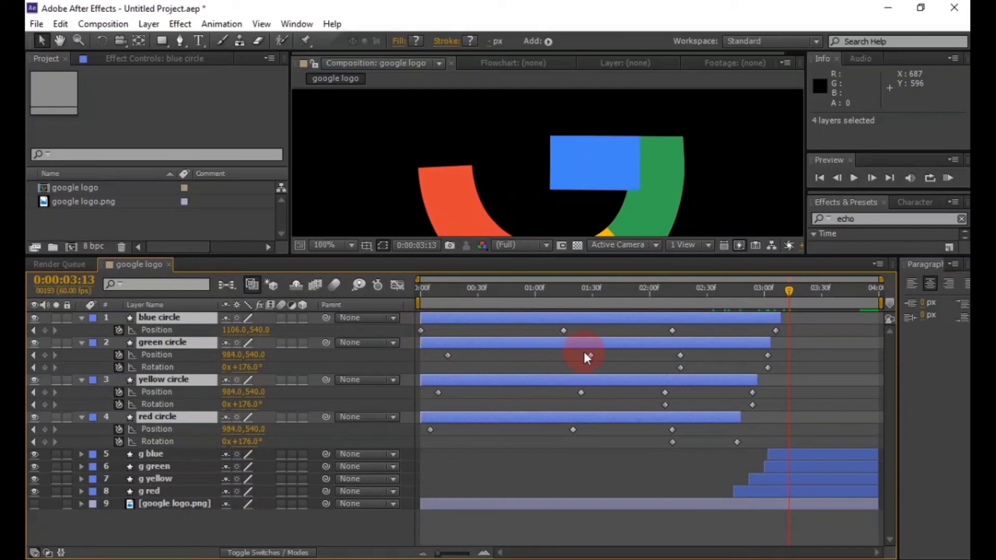
drag(724, 328, 415, 455)
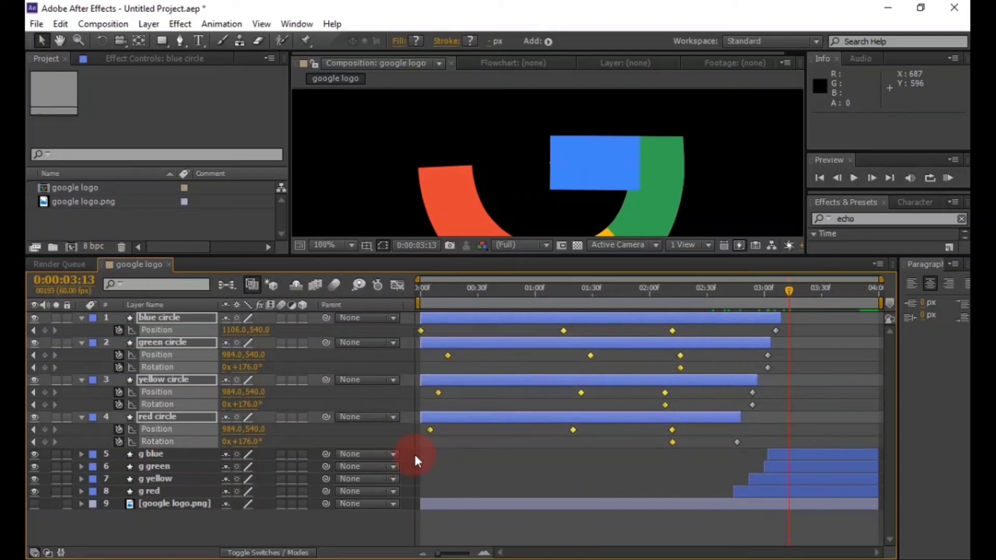
right_click(428, 429)
mouse_move(561, 419)
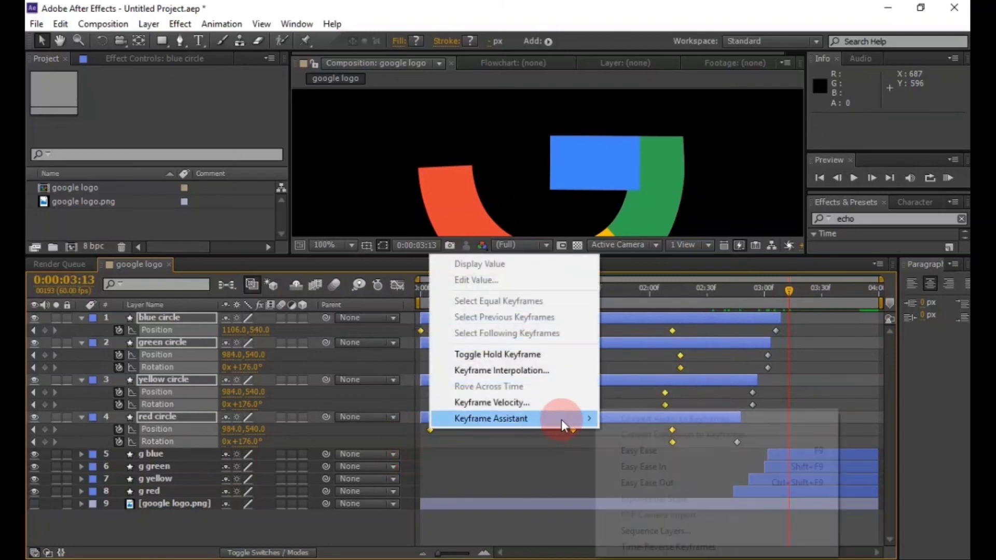
click(664, 450)
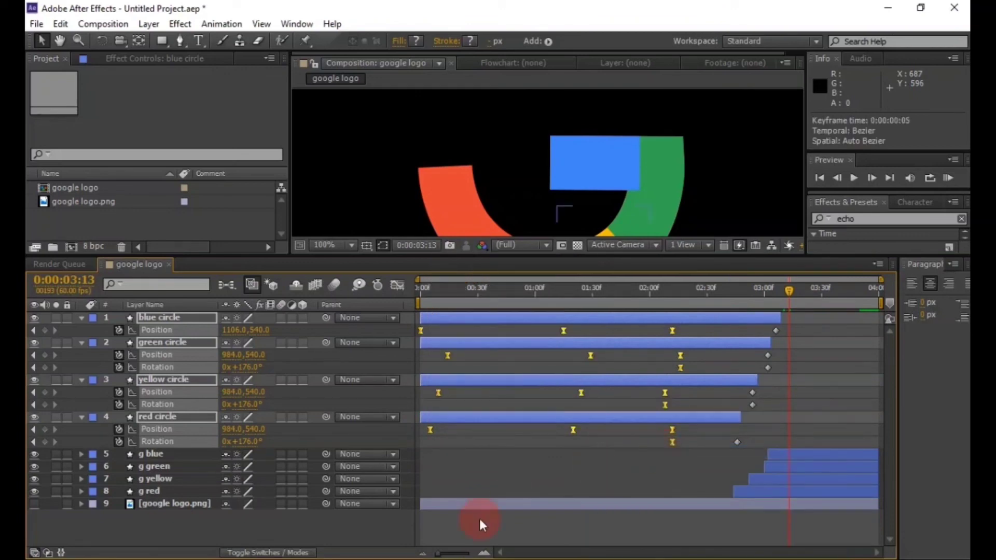
key(F2)
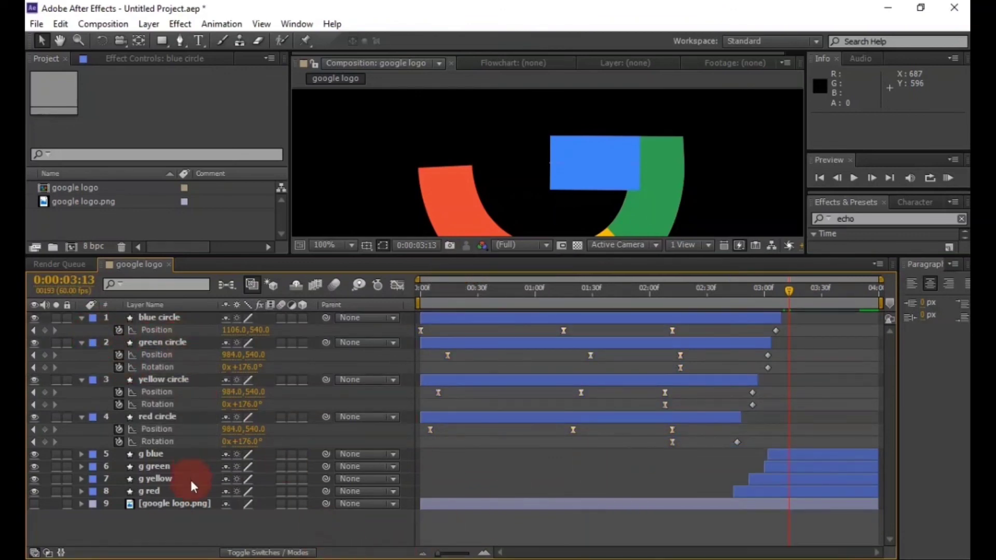
Collapse the properties of all layers and shrink the timeline to enlarge the composition view.
key(ctrl+a)
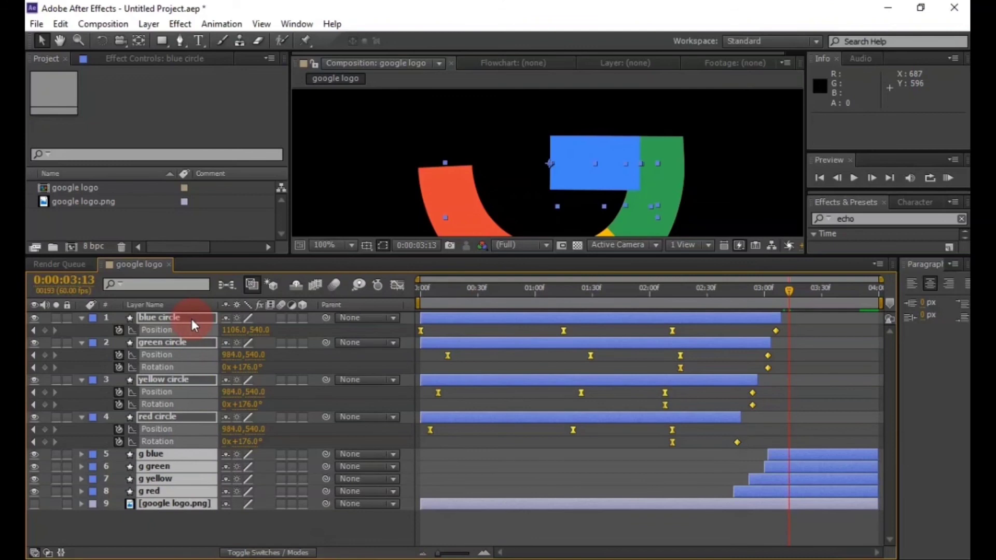
key(u)
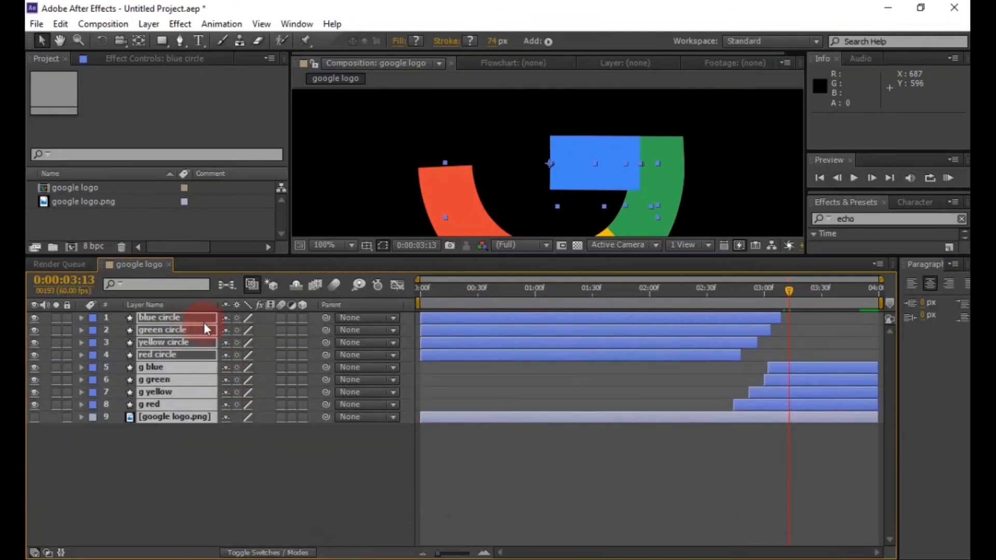
click(203, 443)
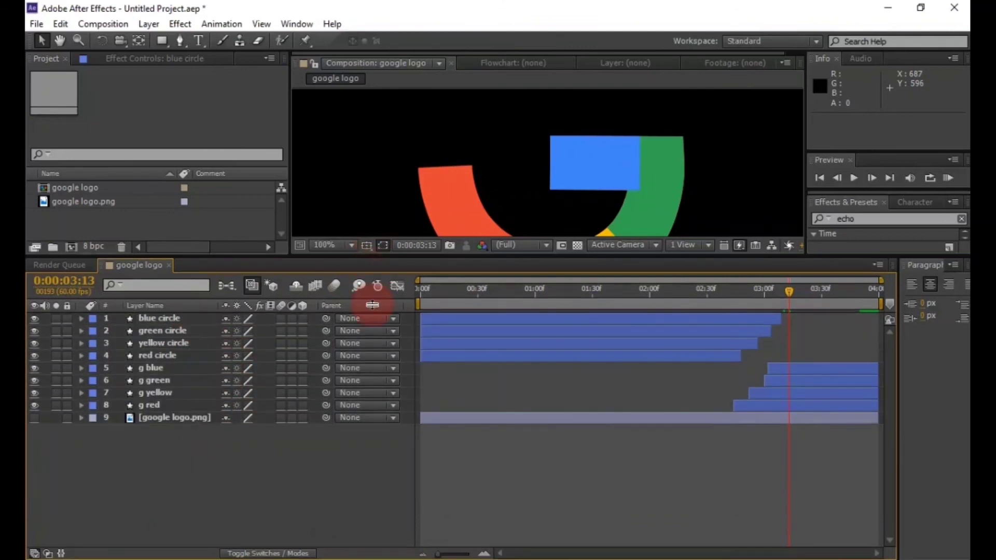
drag(378, 374, 378, 388)
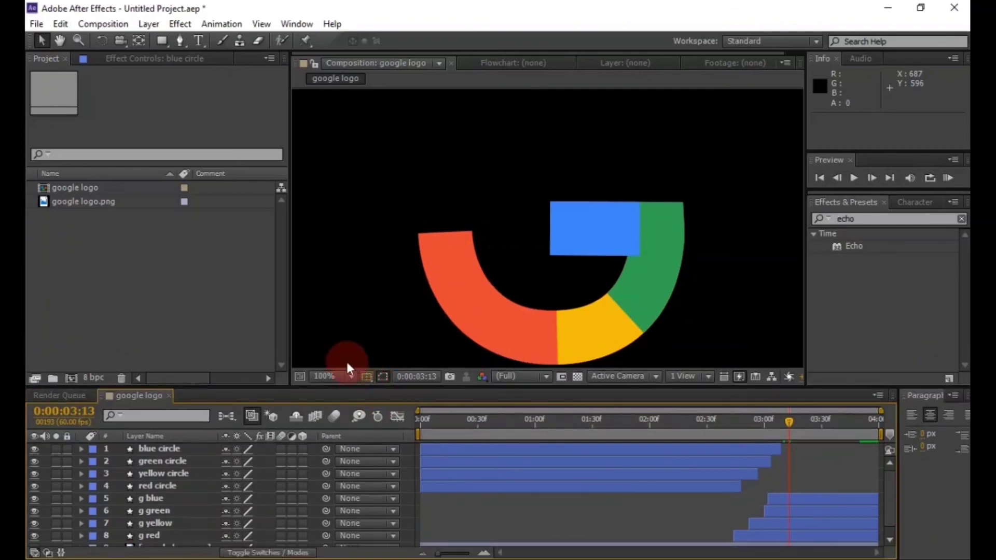
Search the effects for echo and apply Echo to the blue circle layer.
click(144, 449)
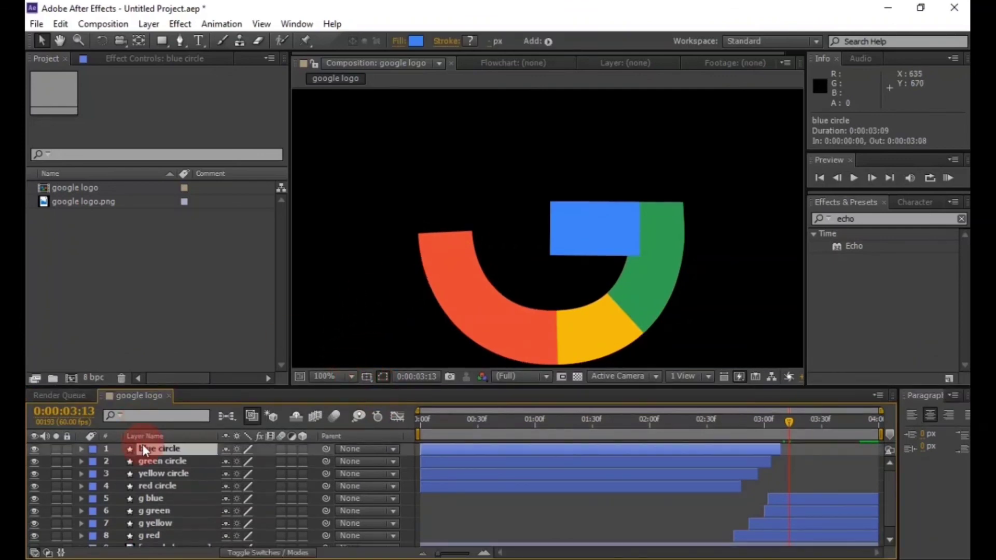
click(872, 220)
key(BackSpace)
key(BackSpace)
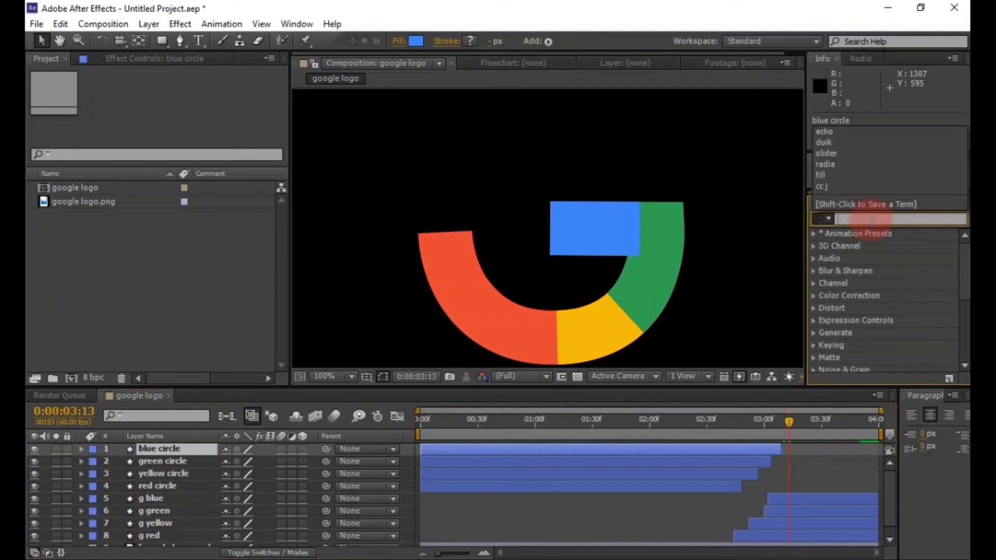
text(ho)
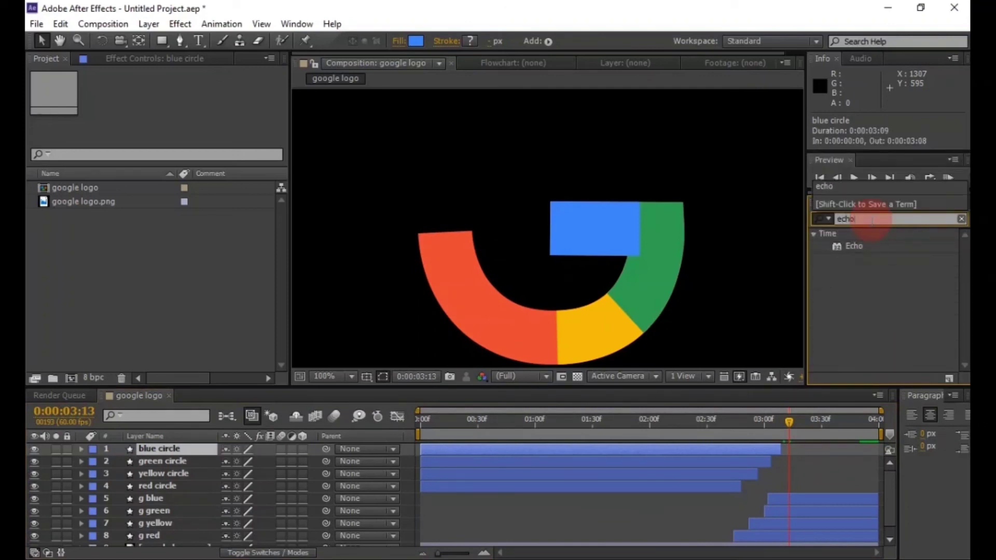
drag(858, 245, 175, 452)
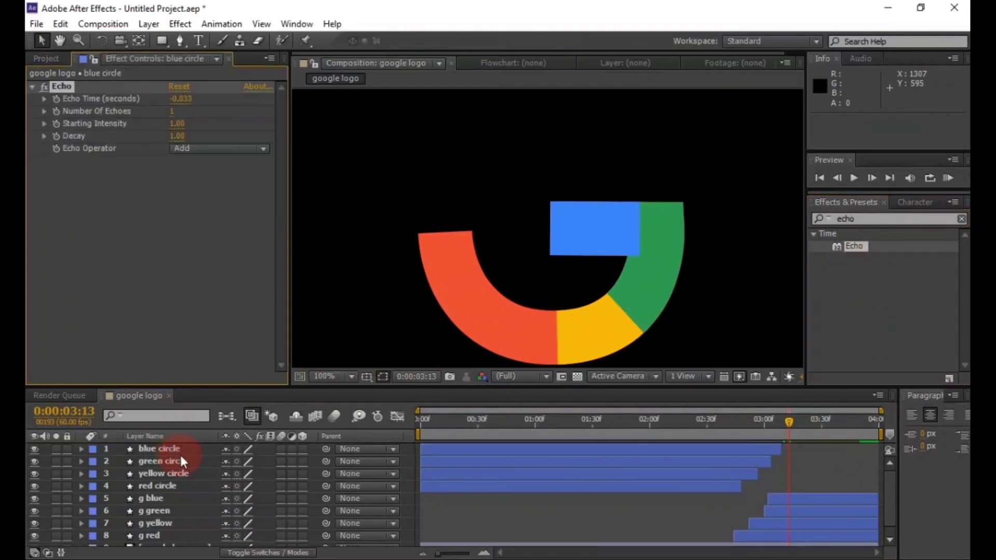
Set the blue circle's Echo to an Echo Time of -0.010 seconds, 4 echoes and the Composite In Front operator.
click(180, 99)
key(BackSpace)
text(-0.)
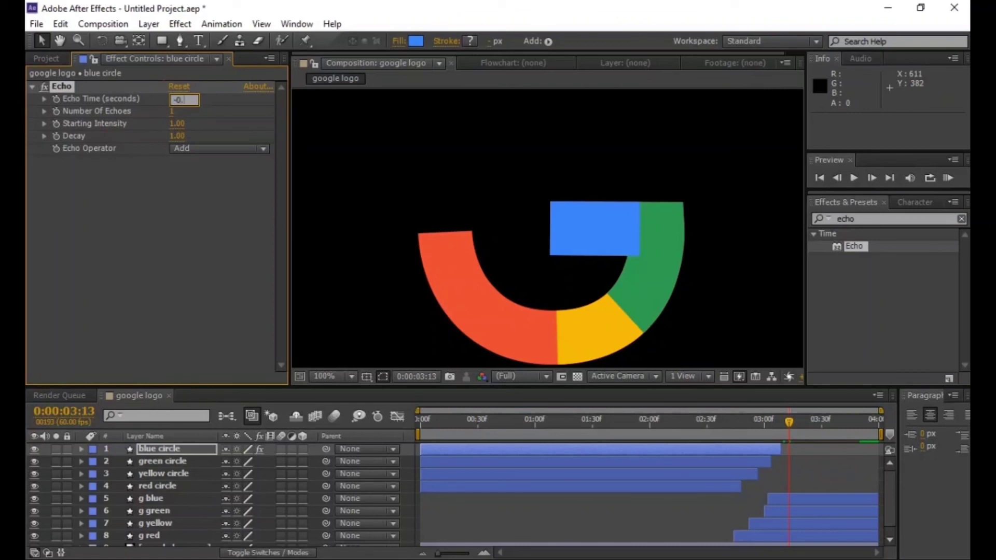
text(010)
key(Return)
click(165, 109)
text(4)
click(251, 109)
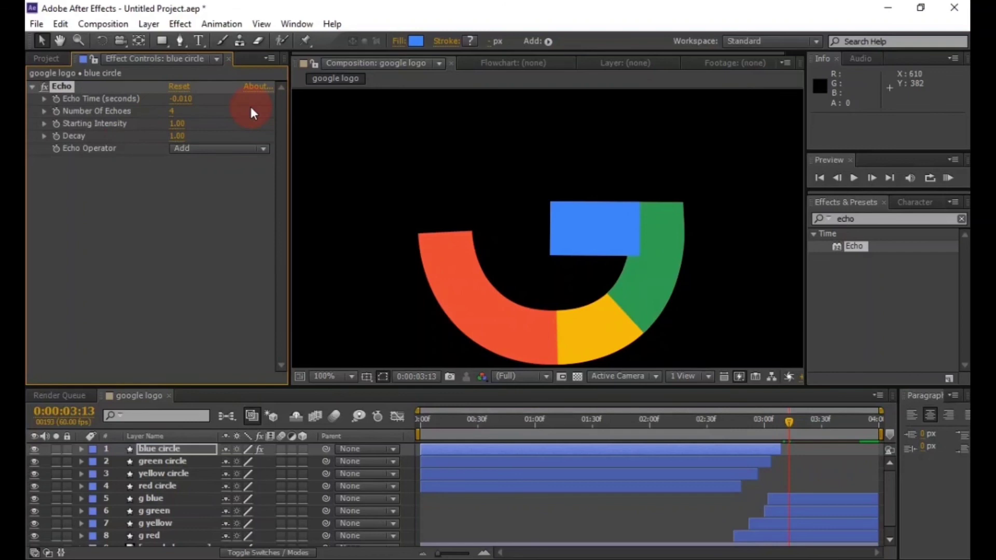
click(229, 150)
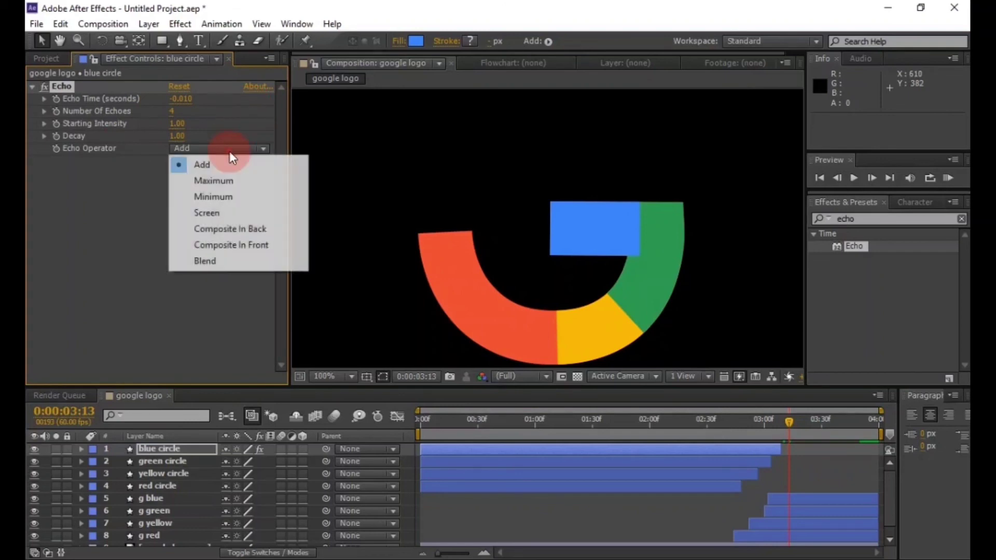
click(238, 241)
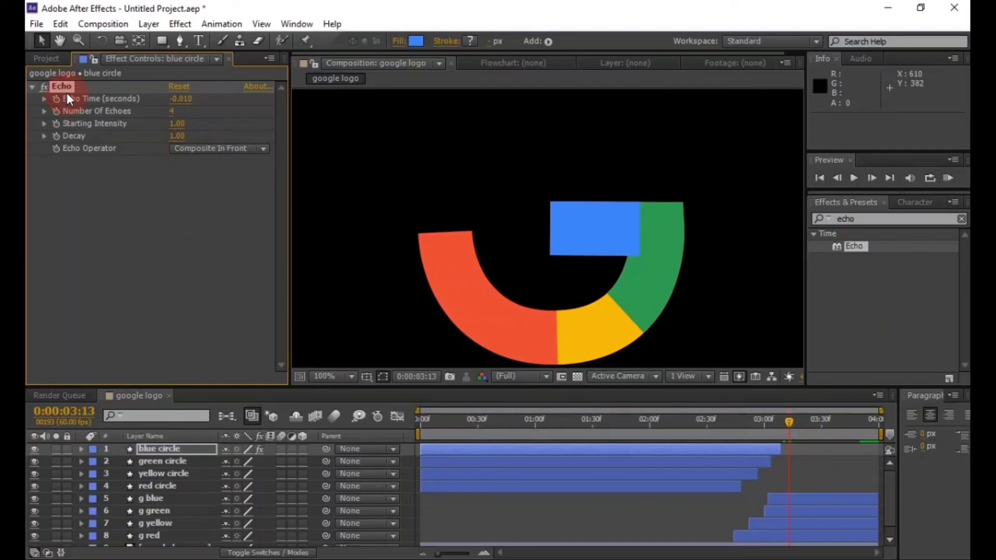
Paste the blue circle's Echo effect onto the green, yellow and red circle layers and check the trails around 0:00:02:39.
click(160, 459)
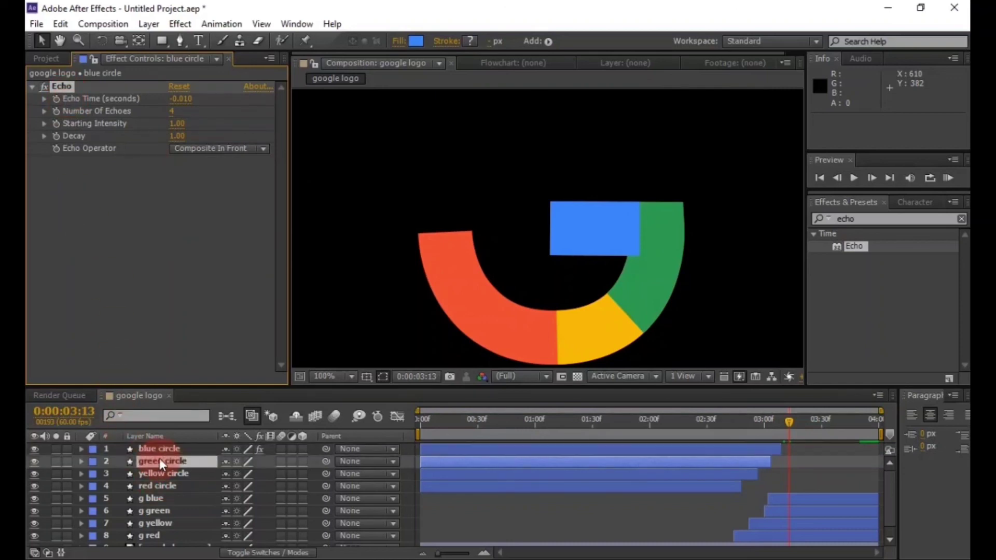
key(ctrl+v)
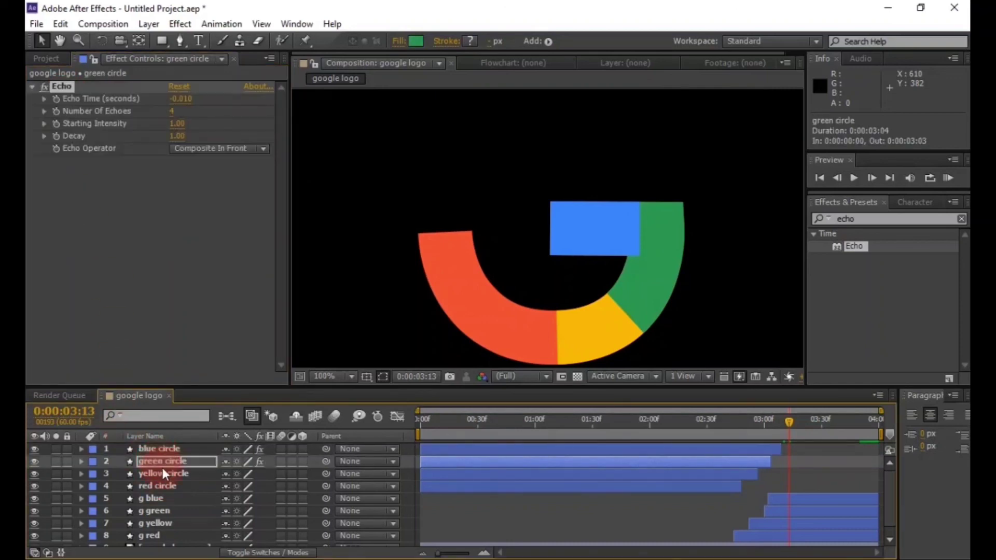
click(155, 478)
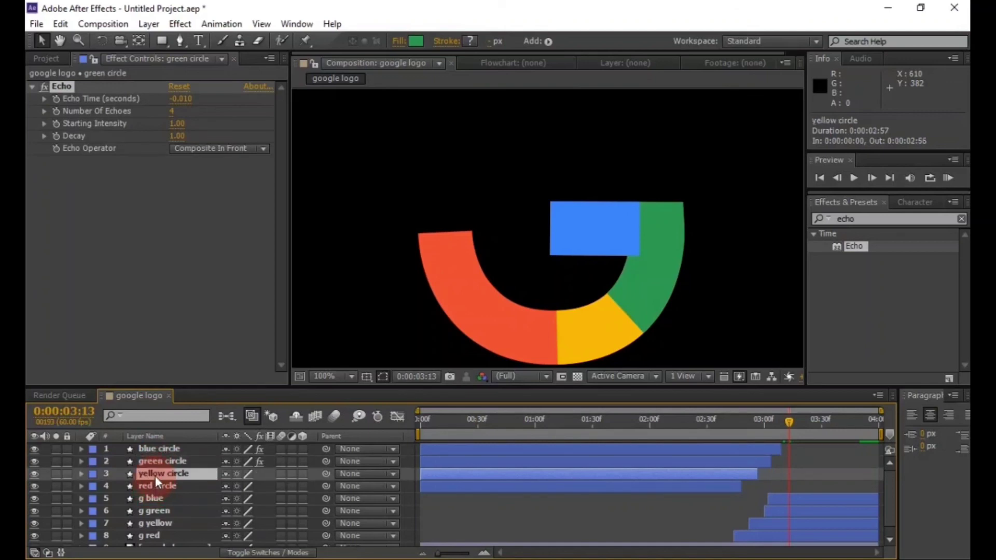
key(ctrl+v)
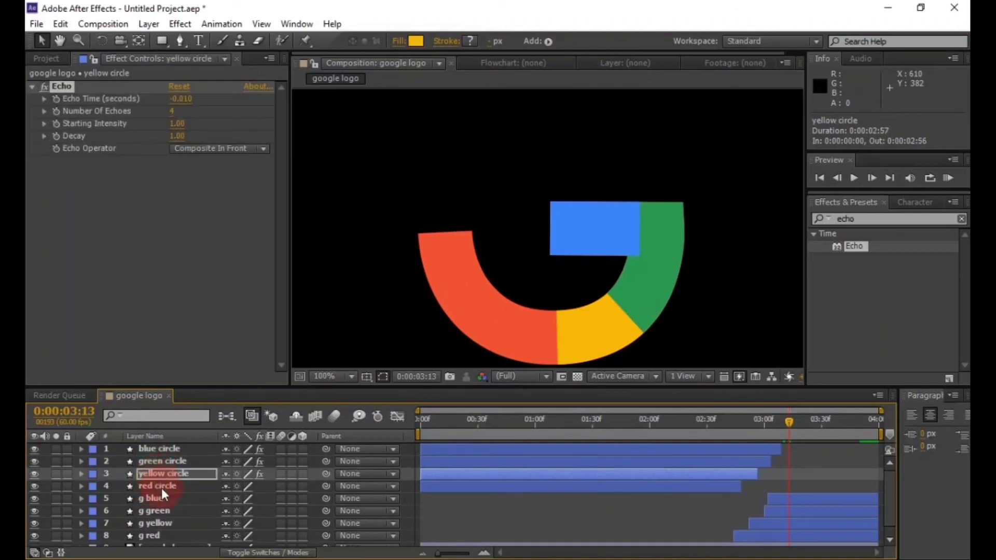
click(161, 487)
key(ctrl+v)
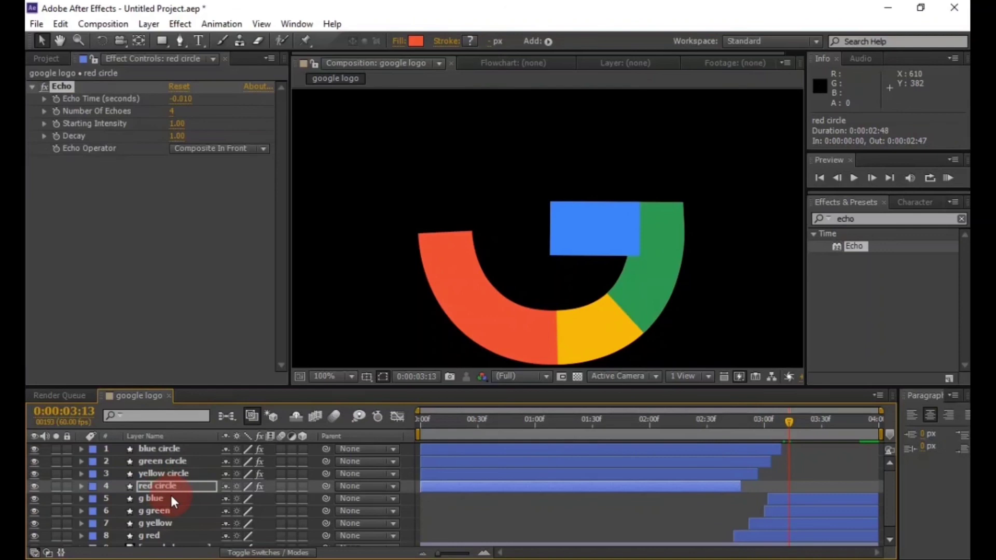
drag(596, 418, 723, 424)
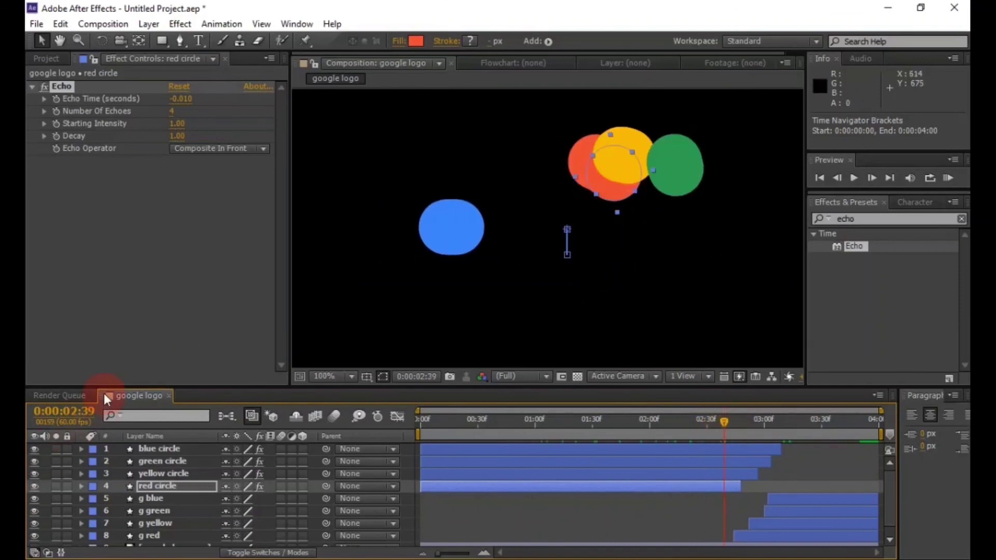
Start a new composition and set its duration to 0:00:08:00.
click(66, 393)
click(55, 58)
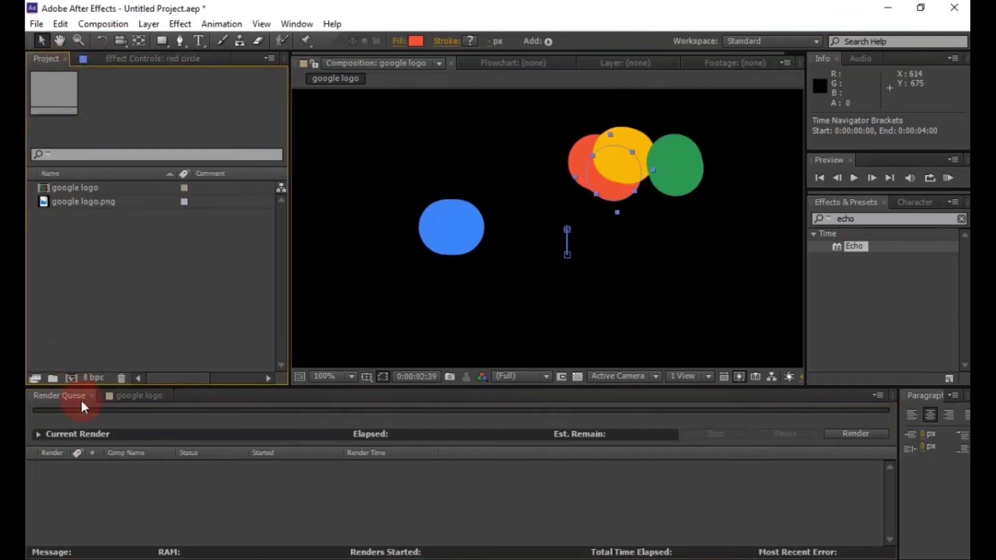
click(111, 394)
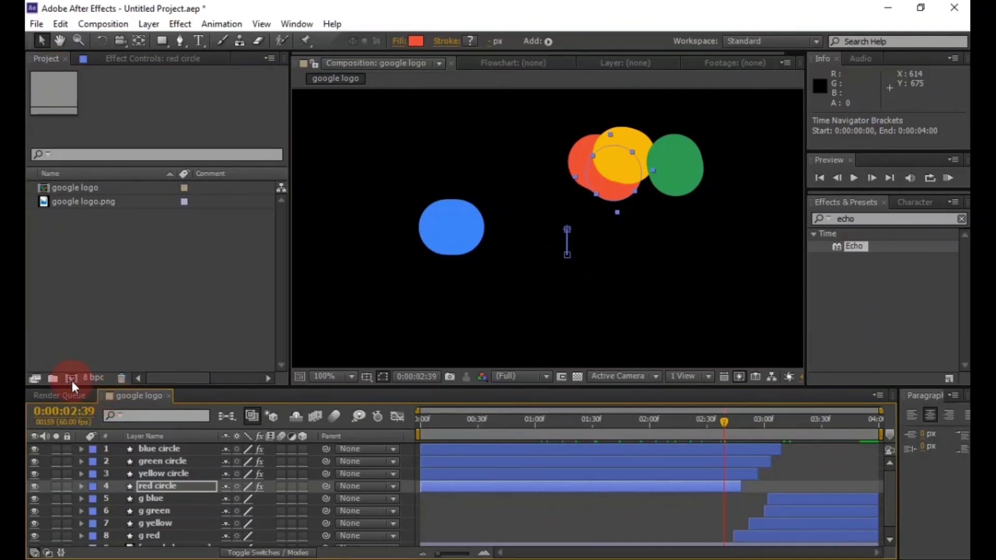
click(72, 380)
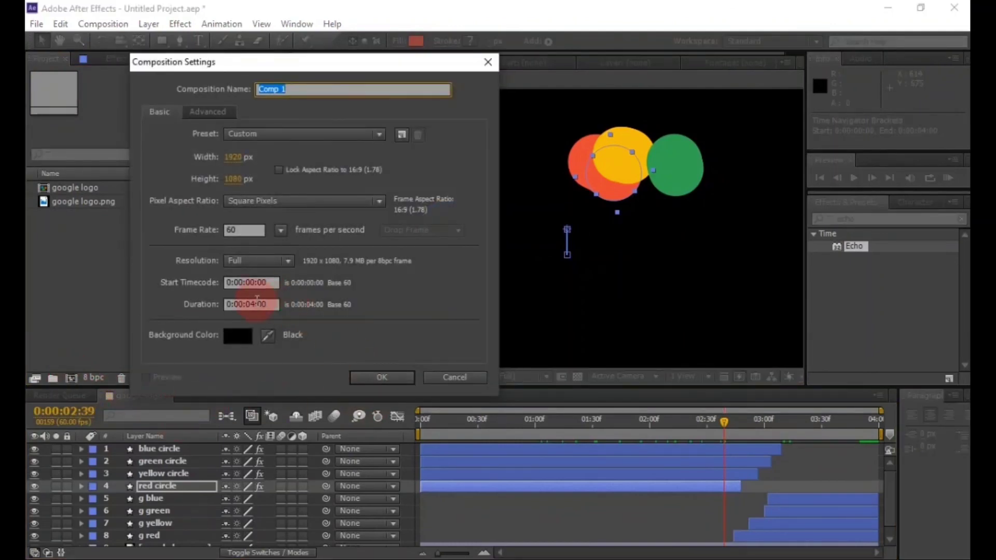
double_click(249, 304)
key(BackSpace)
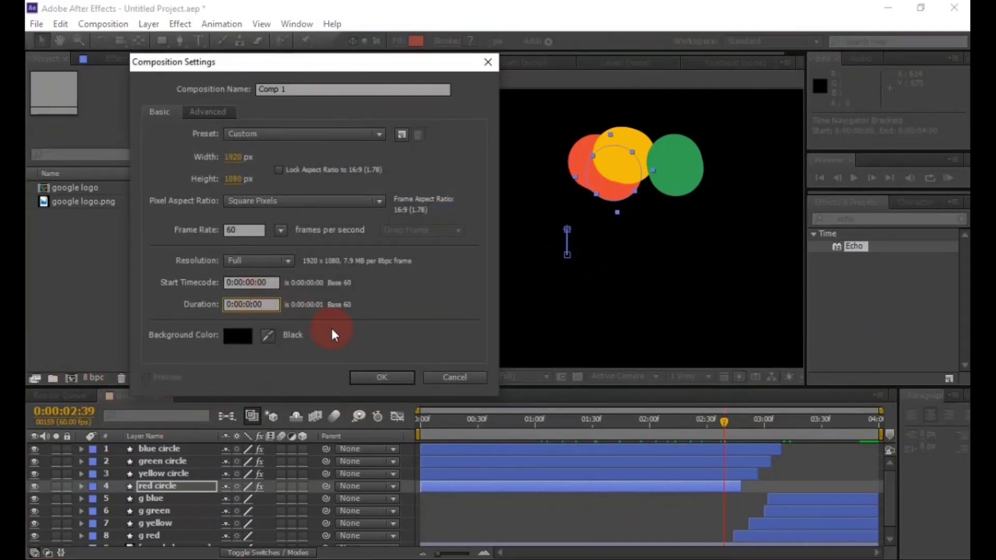
text(10)
key(BackSpace)
key(BackSpace)
text(8)
Name the new composition final and create it.
click(364, 92)
key(BackSpace)
key(BackSpace)
key(BackSpace)
key(BackSpace)
key(BackSpace)
key(BackSpace)
text(final)
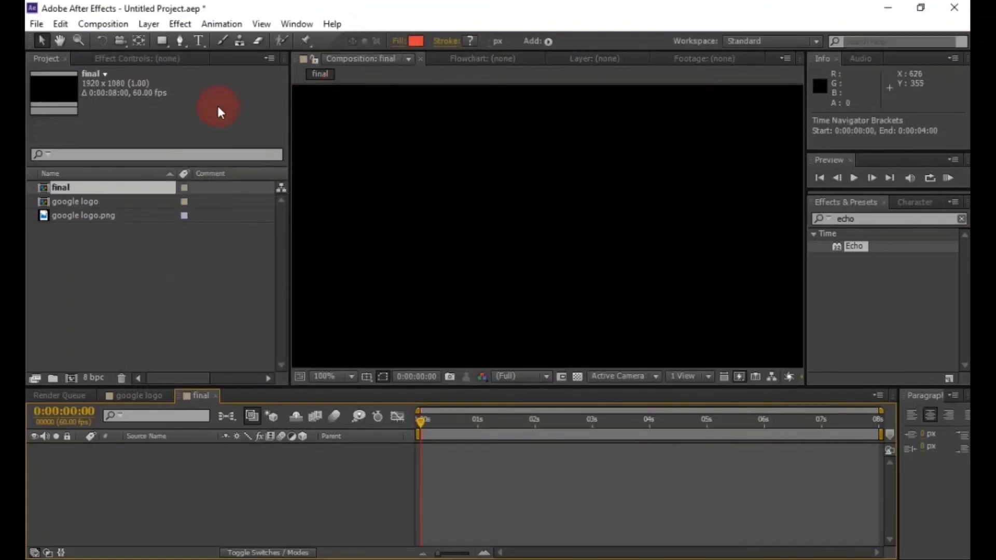
Place two copies of the google logo composition in the final composition and time-reverse the lower one.
drag(104, 202, 141, 448)
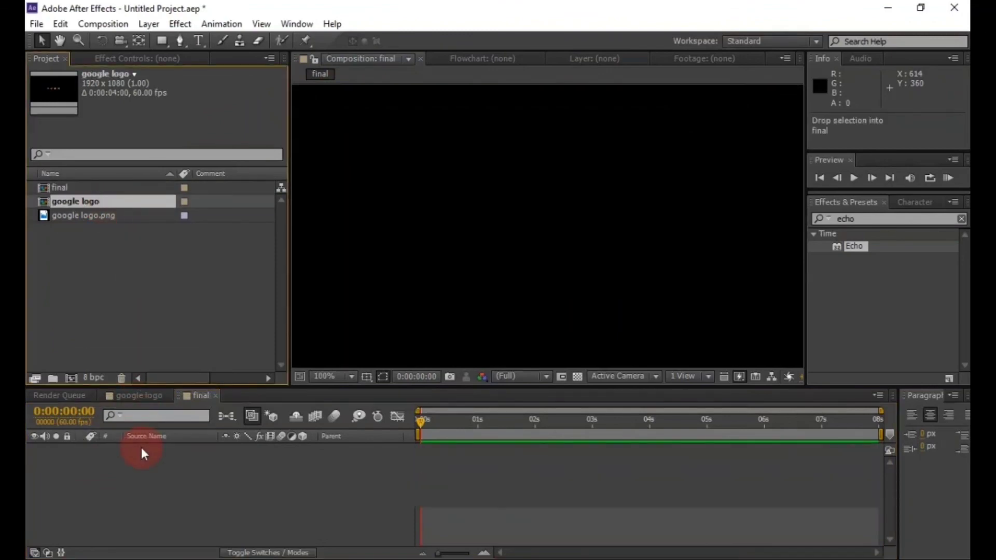
key(ctrl+d)
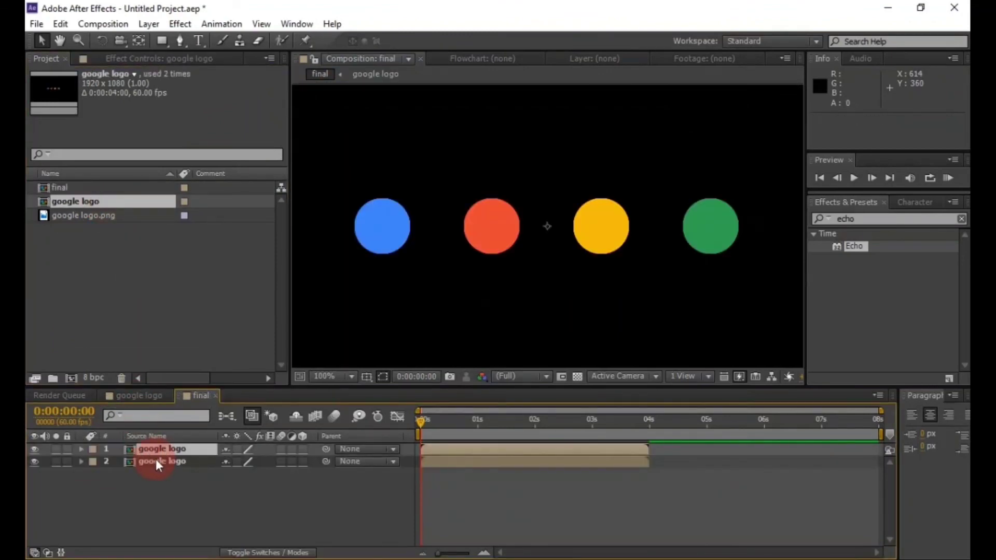
click(165, 460)
right_click(166, 459)
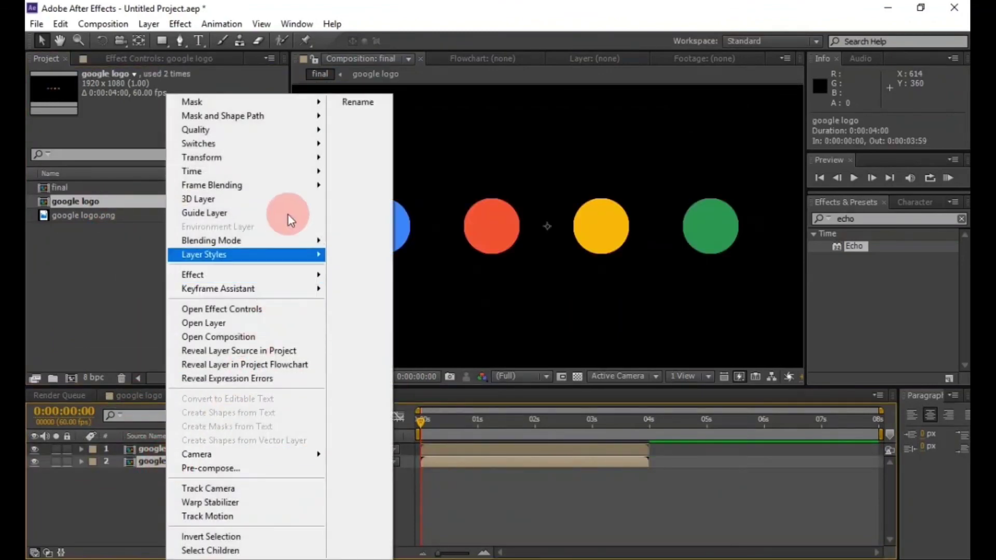
mouse_move(292, 177)
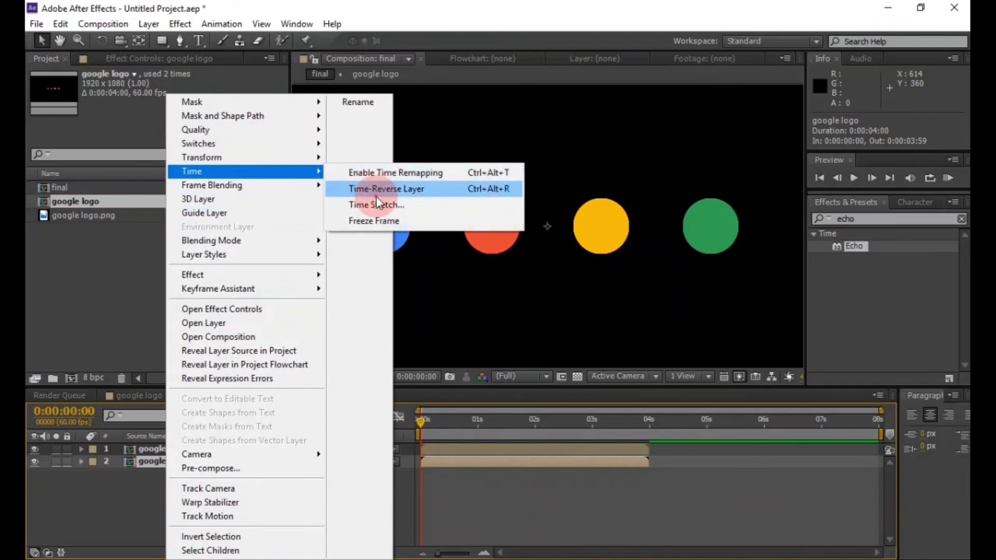
click(375, 190)
Move the time-reversed google logo layer so it starts directly where the upper layer ends, at about 0:00:04:00.
drag(448, 463, 669, 477)
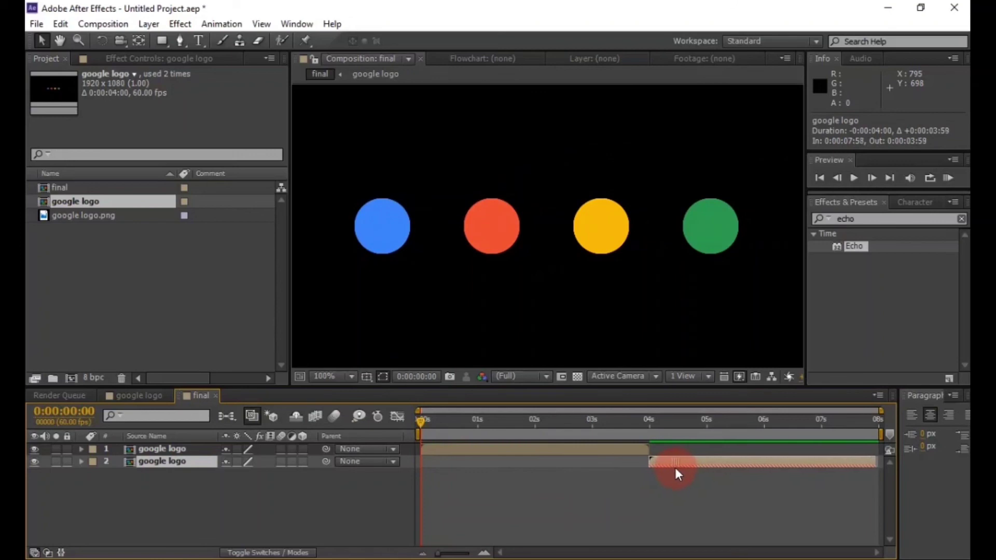
drag(651, 427, 649, 425)
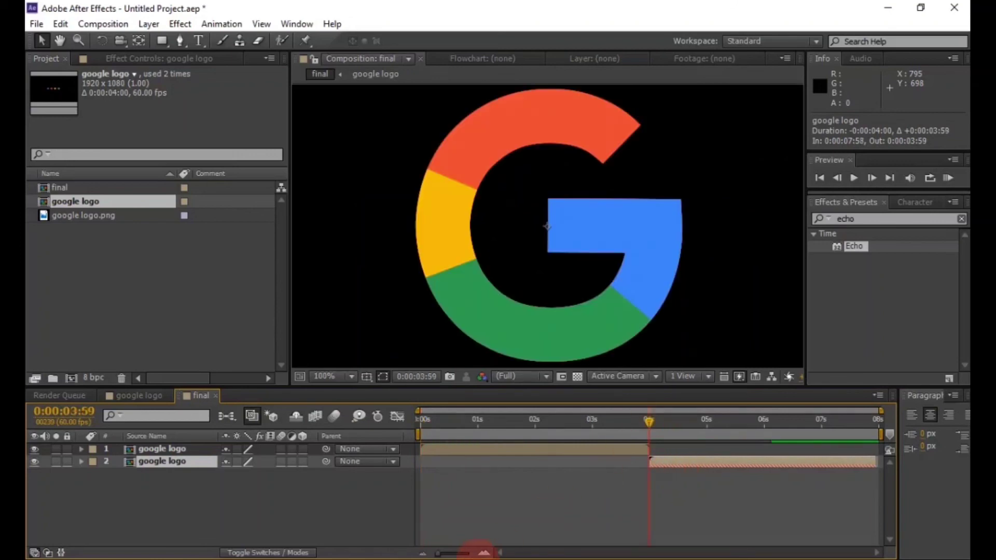
drag(455, 552, 500, 554)
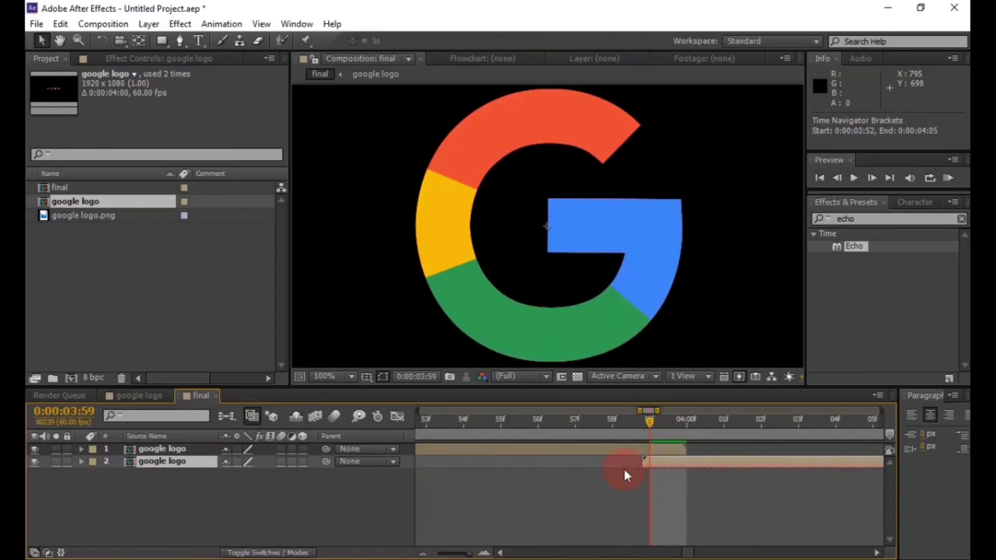
drag(661, 461, 714, 460)
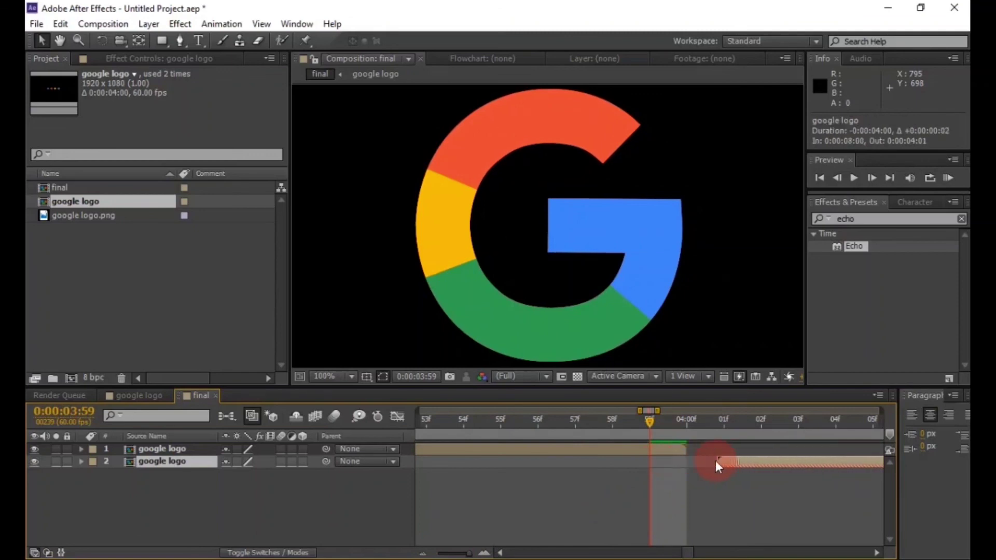
click(507, 531)
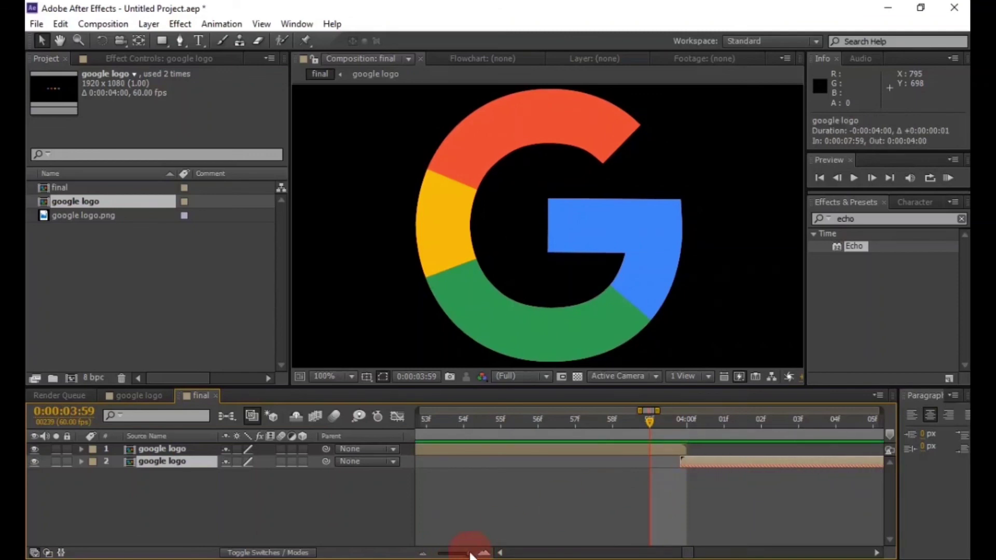
drag(470, 552, 438, 553)
click(347, 516)
click(477, 490)
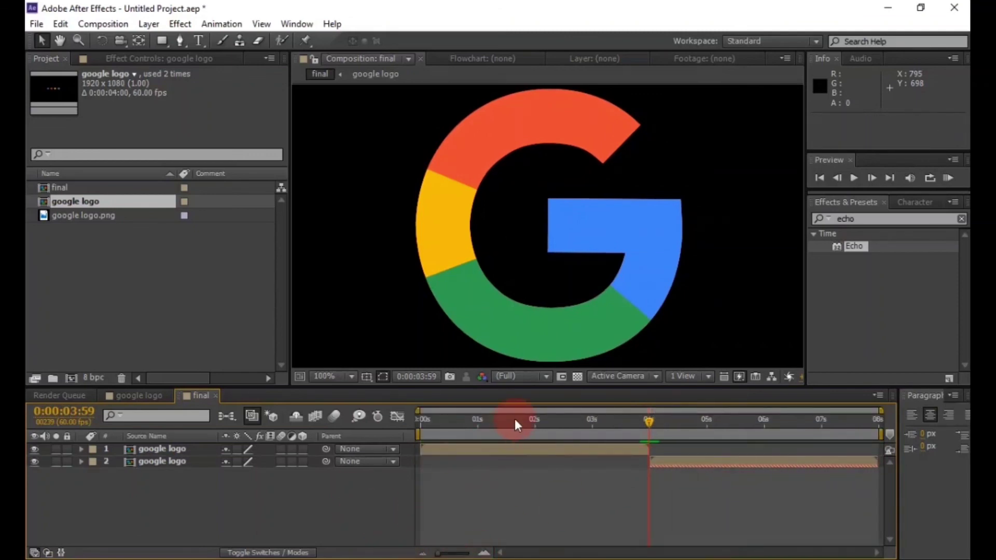
Fit the whole frame in the composition view and set the final composition's background color to near-white FDFDFD.
click(338, 375)
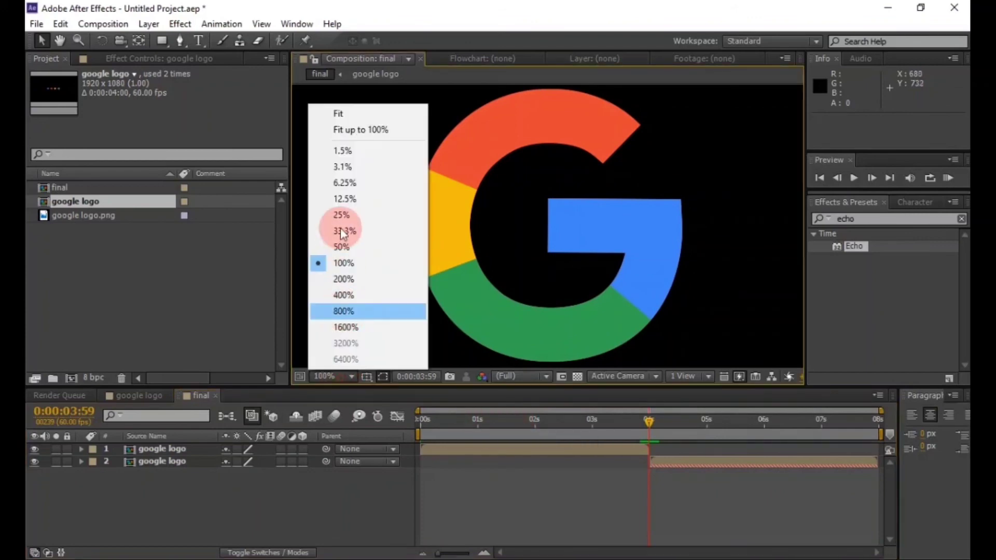
click(351, 128)
click(294, 503)
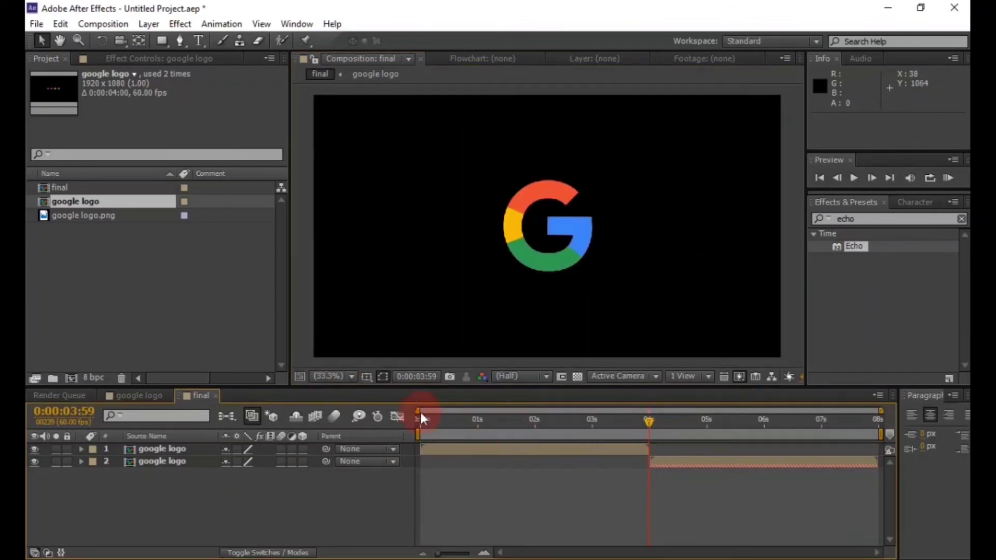
right_click(195, 397)
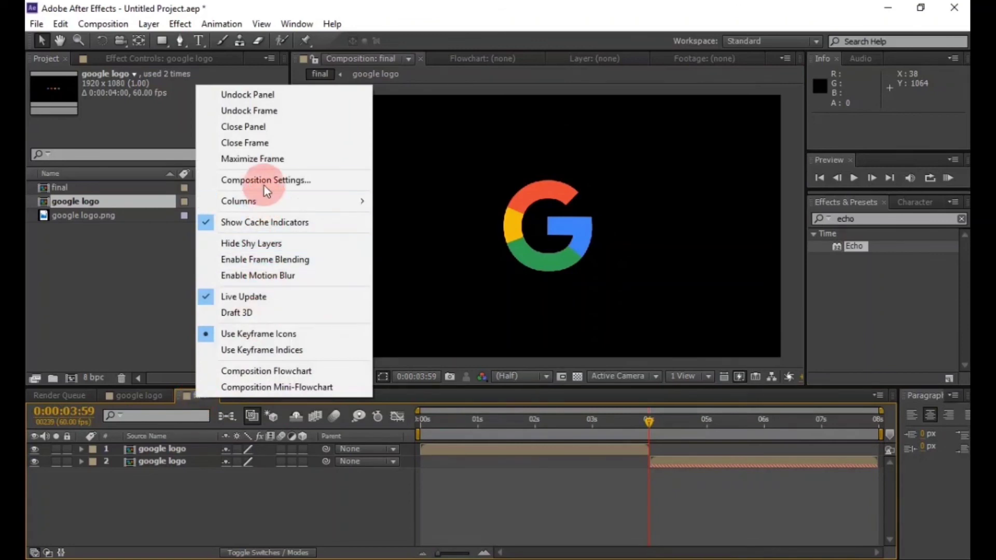
click(264, 181)
click(237, 336)
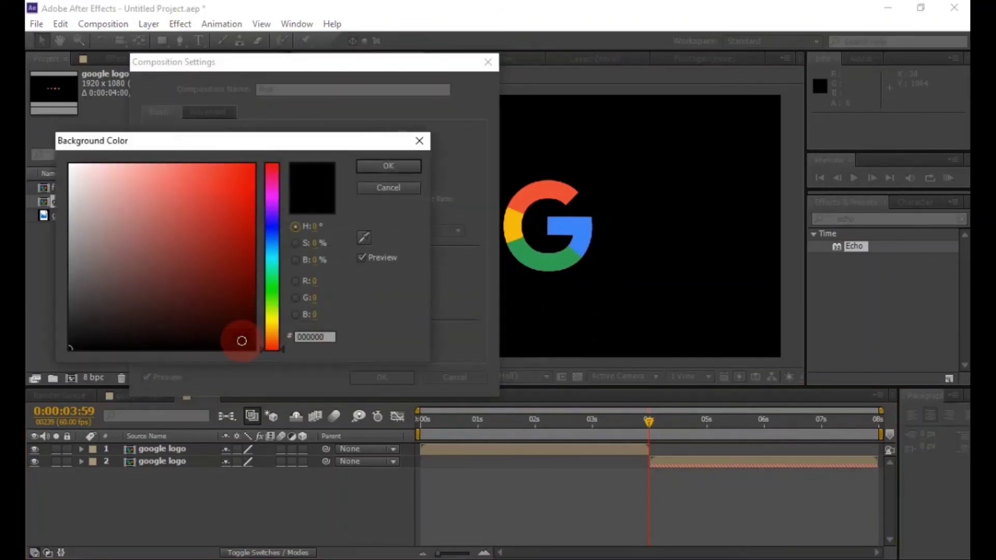
drag(83, 208, 64, 158)
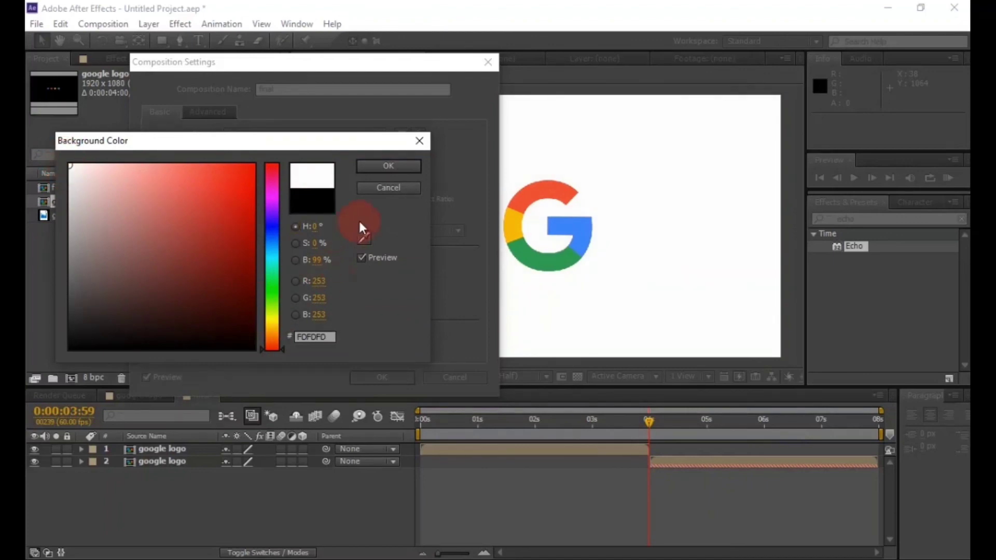
click(379, 164)
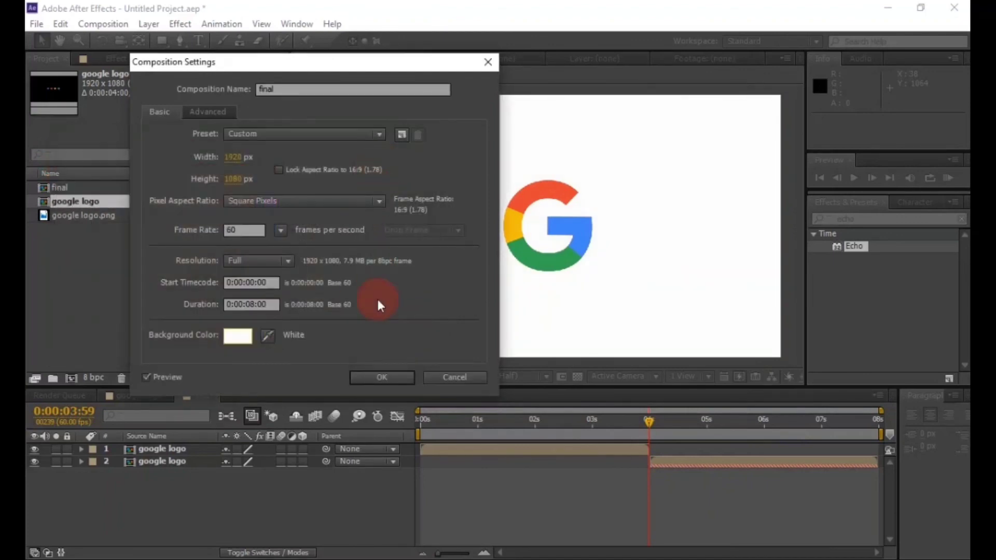
click(393, 379)
click(484, 341)
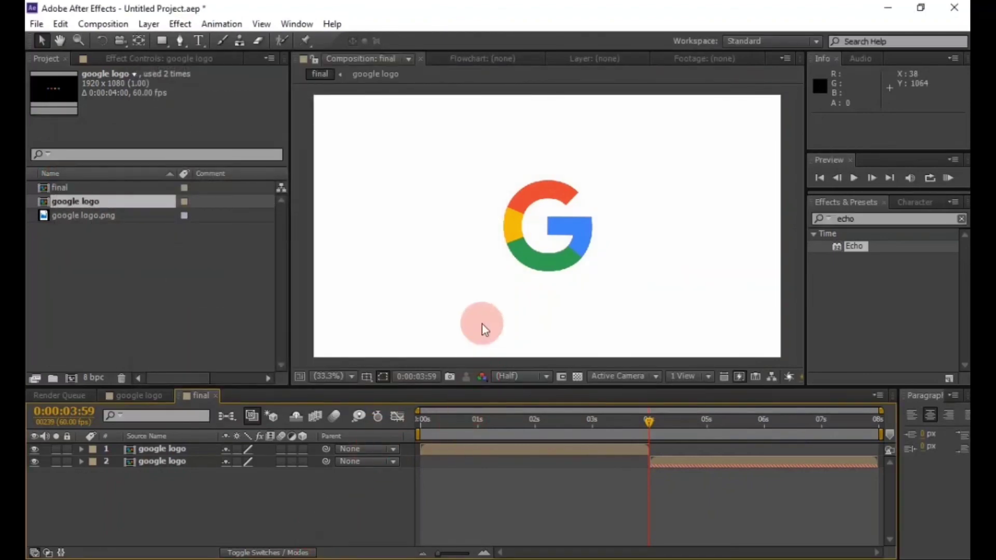
Scale both google logo layers to 127% and preview the final animation.
drag(166, 471, 178, 436)
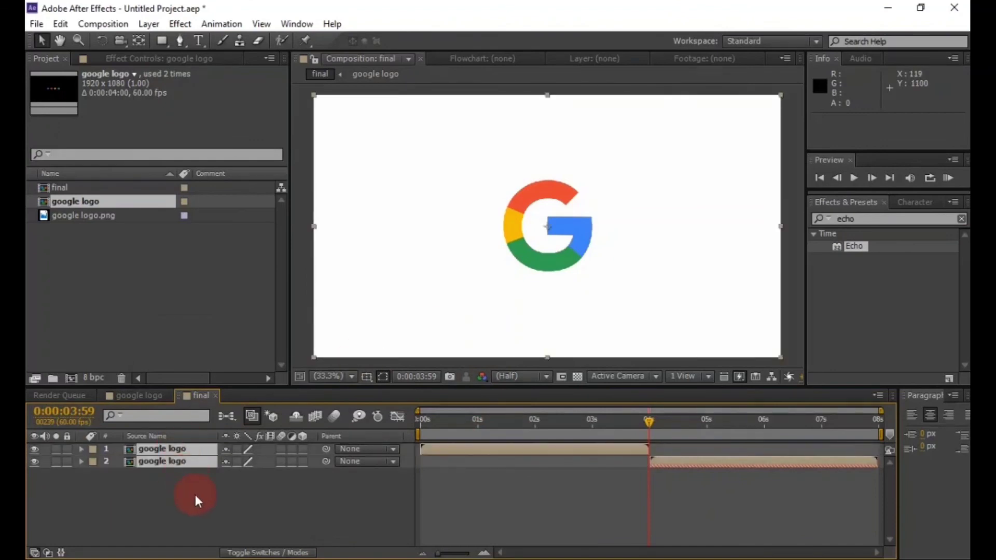
key(s)
drag(265, 466, 278, 467)
click(236, 521)
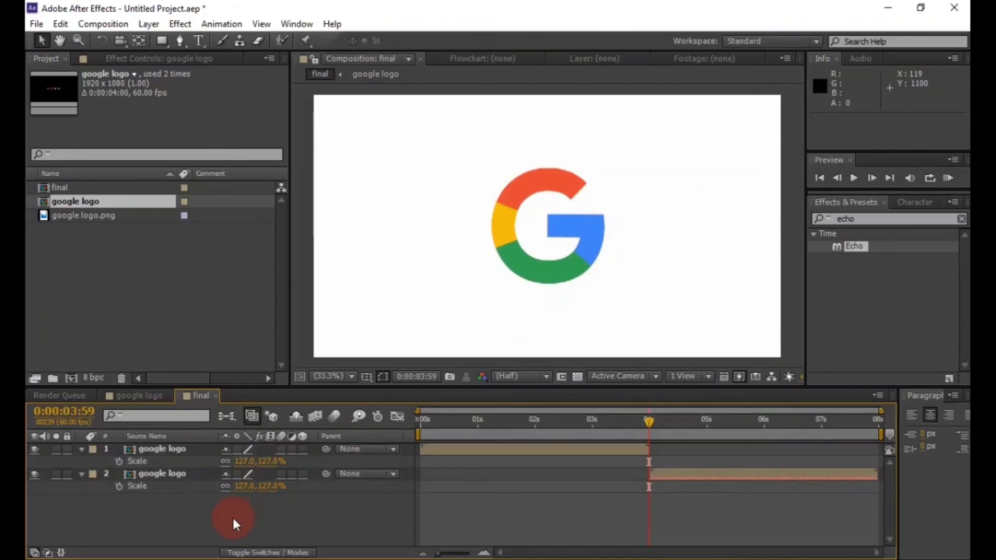
key(KP_0)
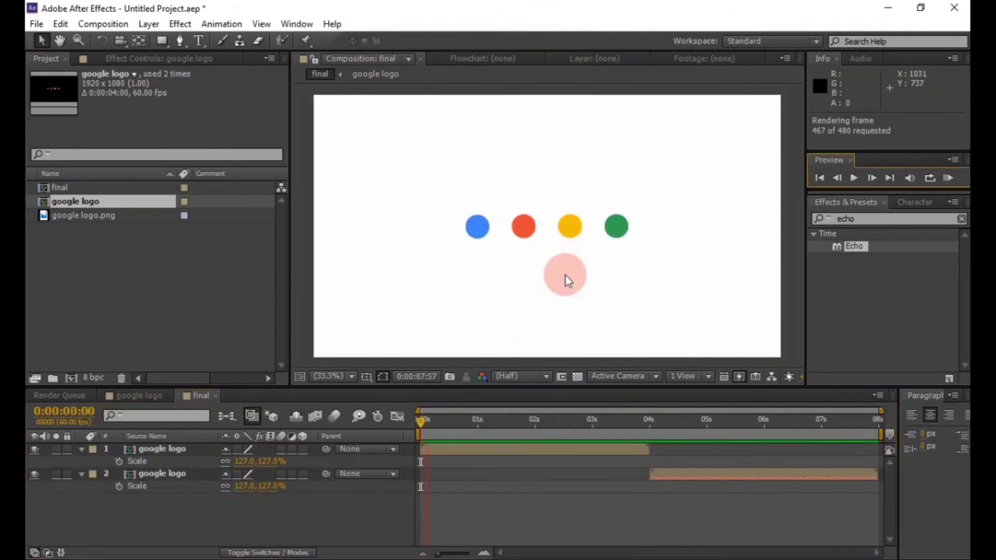